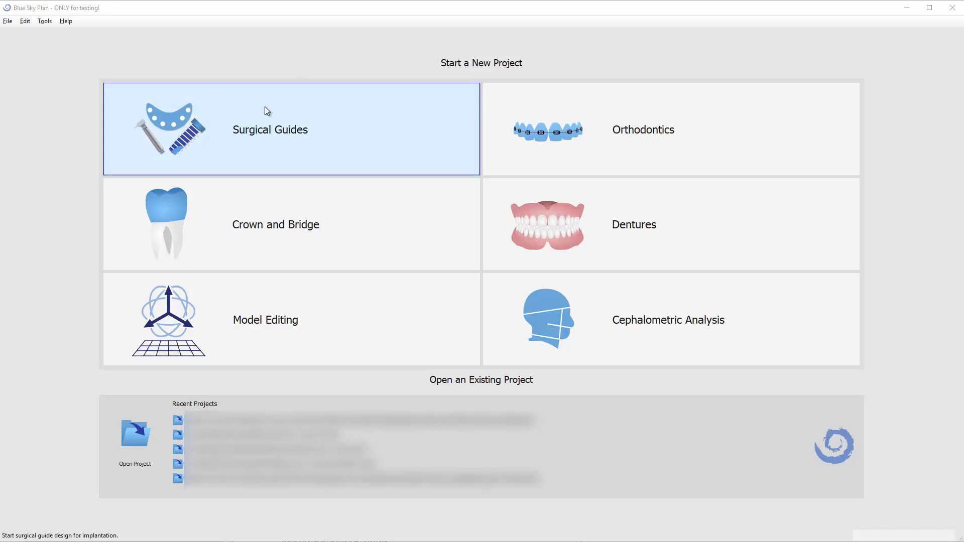
Start a new surgical guide project for a one or two implant case, with Model STL as the import type.
click(338, 129)
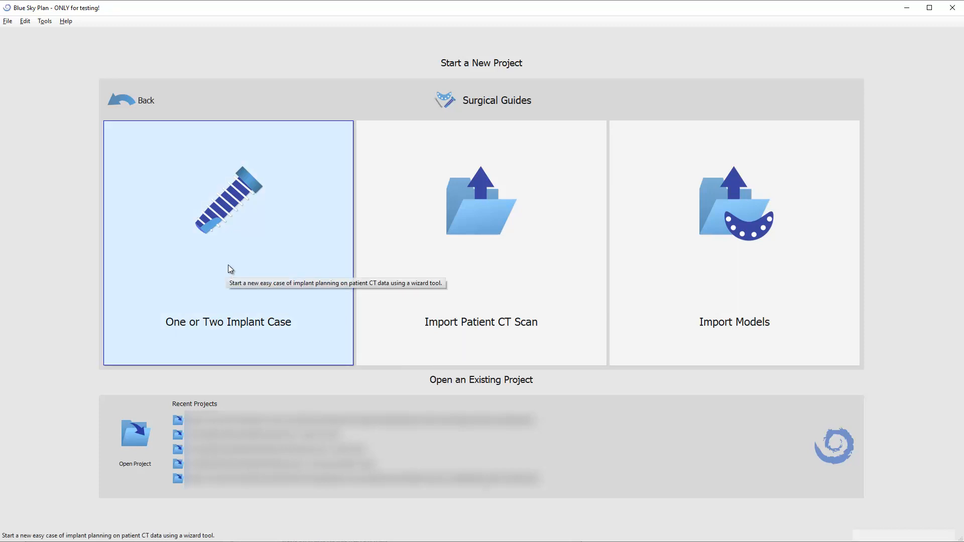
click(261, 249)
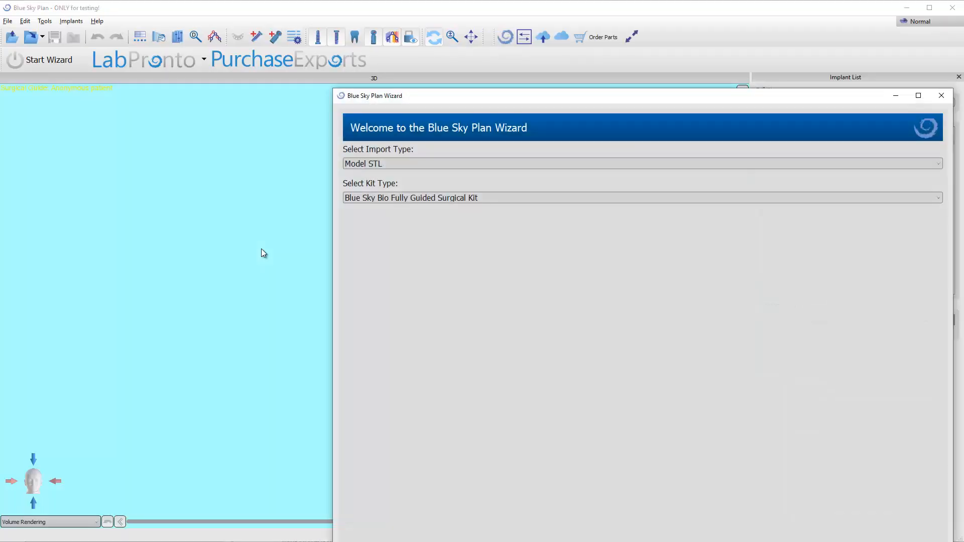
click(388, 163)
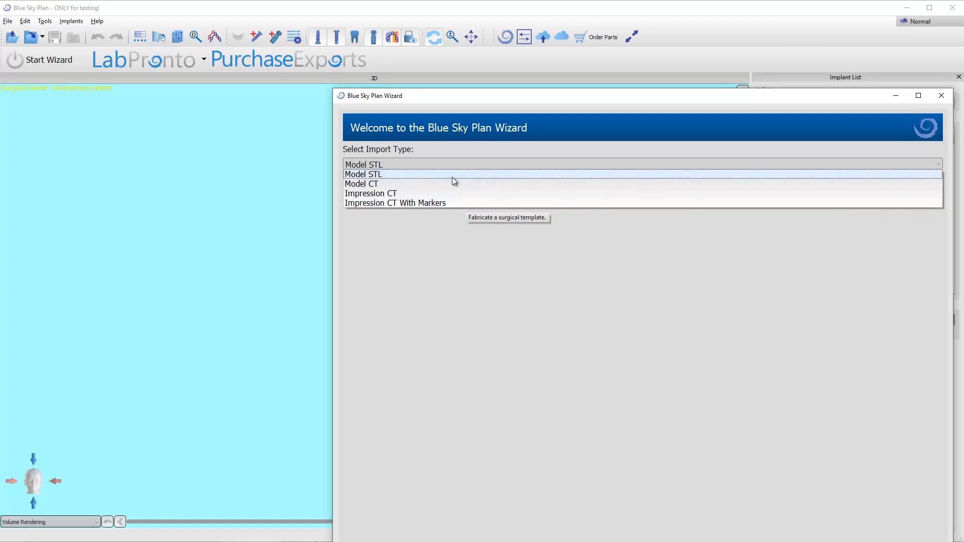
click(404, 176)
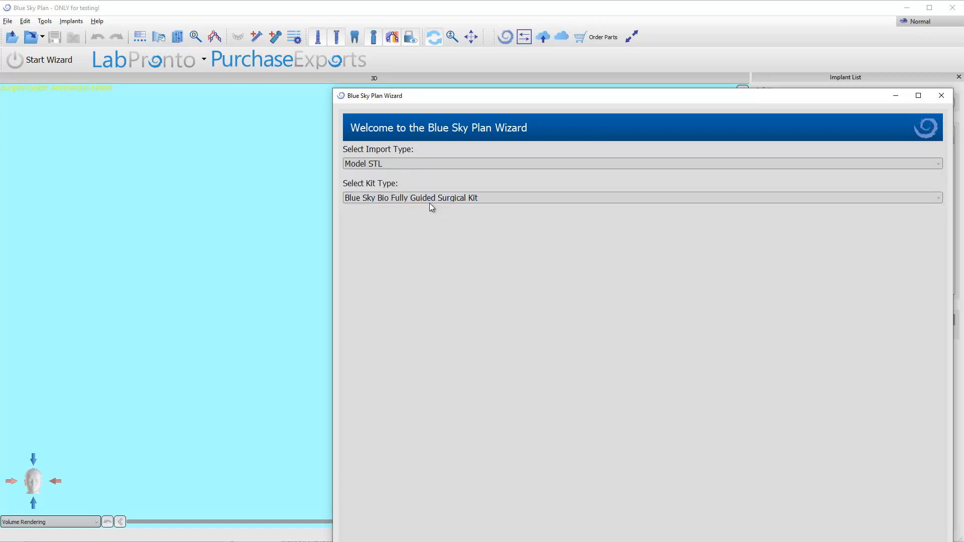
Choose the Blue Sky Bio Fully Guided Surgical Kit as the kit type and accept the wizard settings.
click(424, 197)
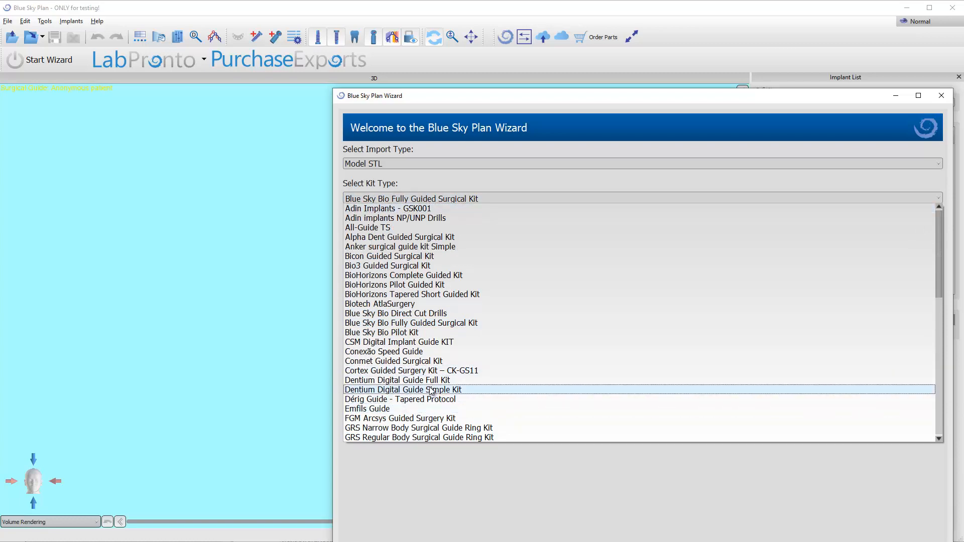
scroll(431, 390, down, 13)
scroll(430, 394, up, 10)
scroll(431, 393, up, 3)
scroll(429, 391, down, 3)
scroll(428, 390, up, 4)
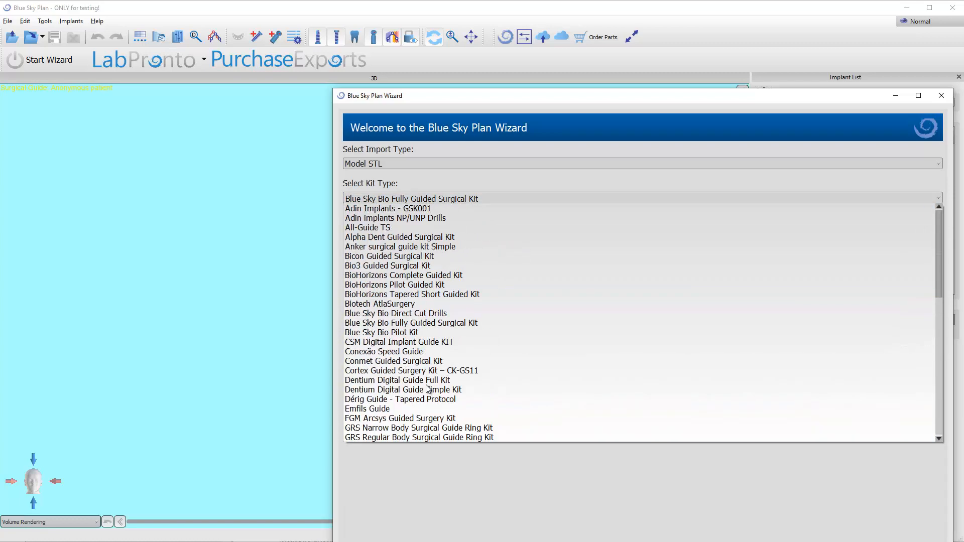
click(402, 324)
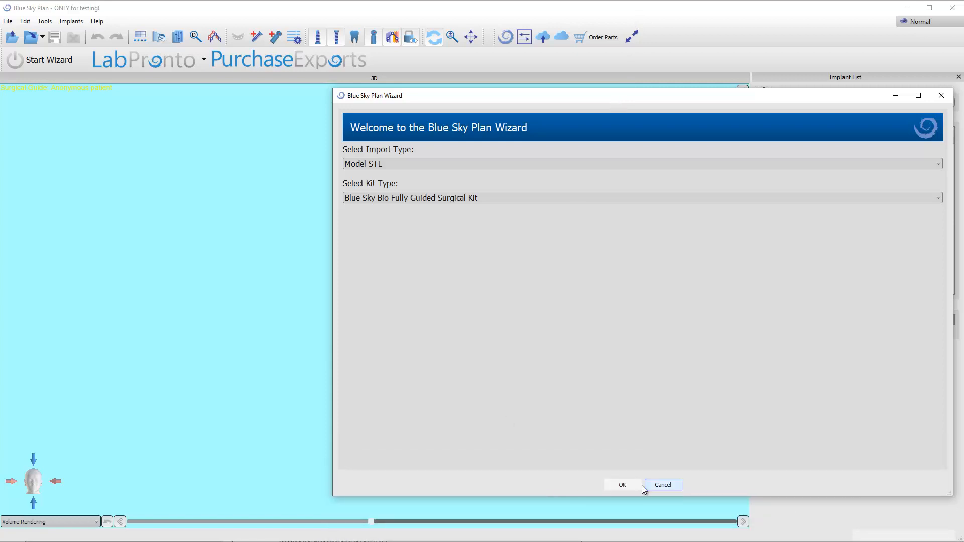
click(623, 485)
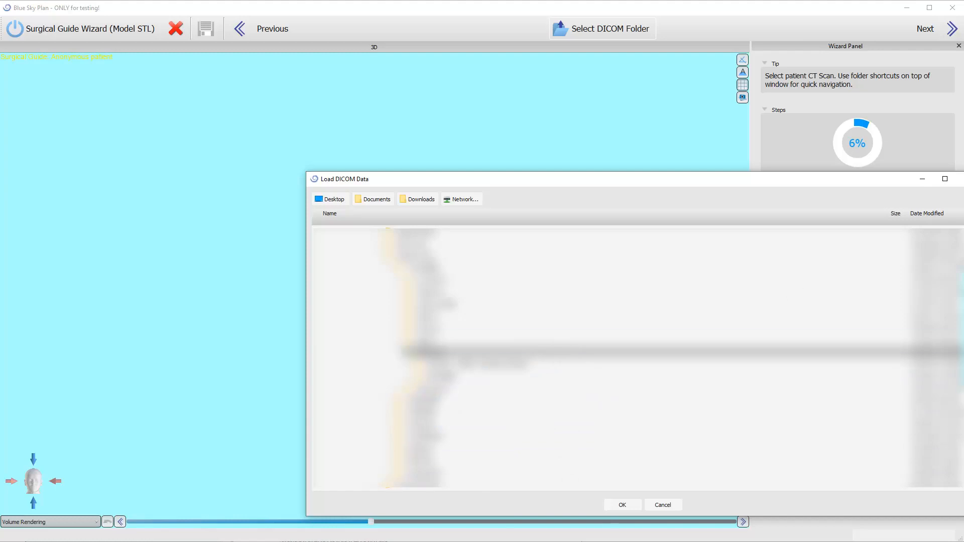
Load the patient's DICOM folder and import its 512 x 512 x 512 voxel CT series at maximum quality.
drag(872, 188, 748, 167)
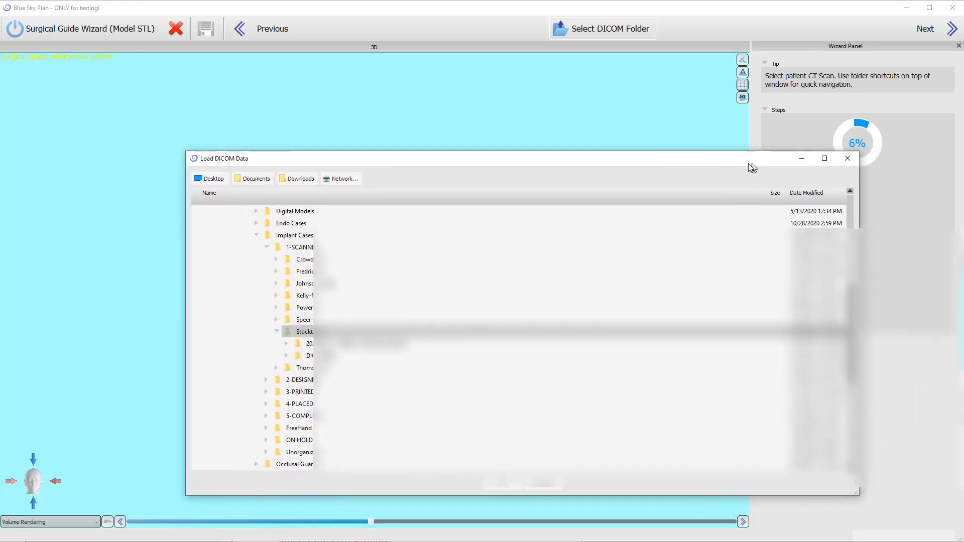
drag(791, 322, 723, 321)
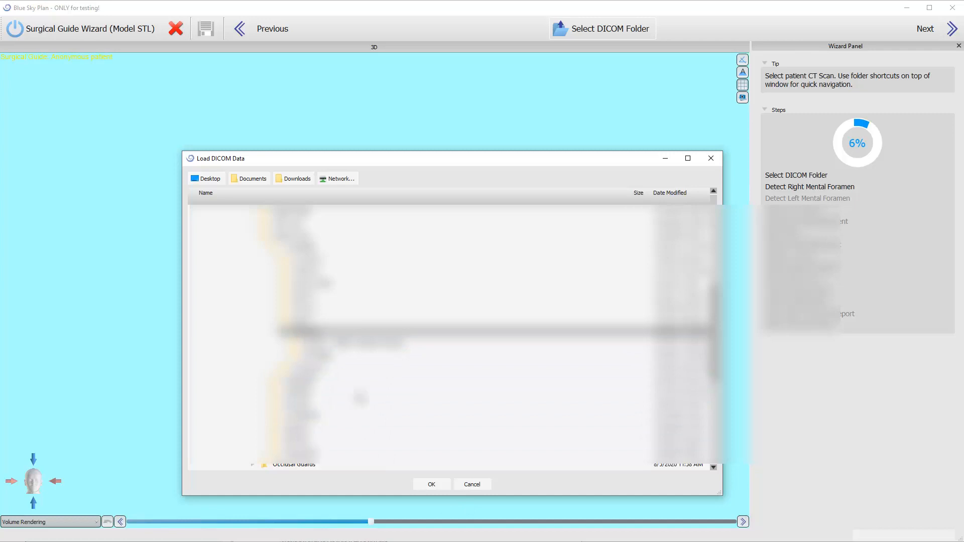
click(433, 486)
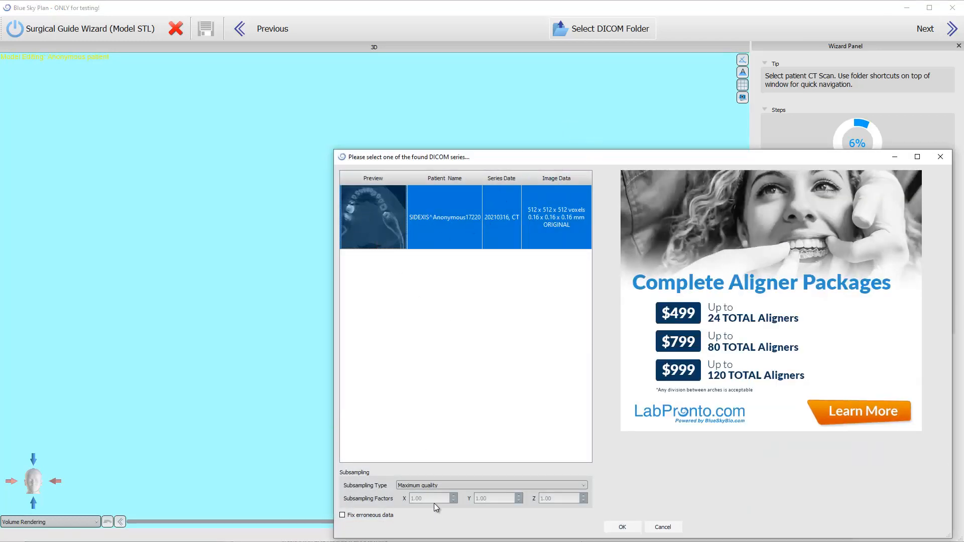
click(624, 530)
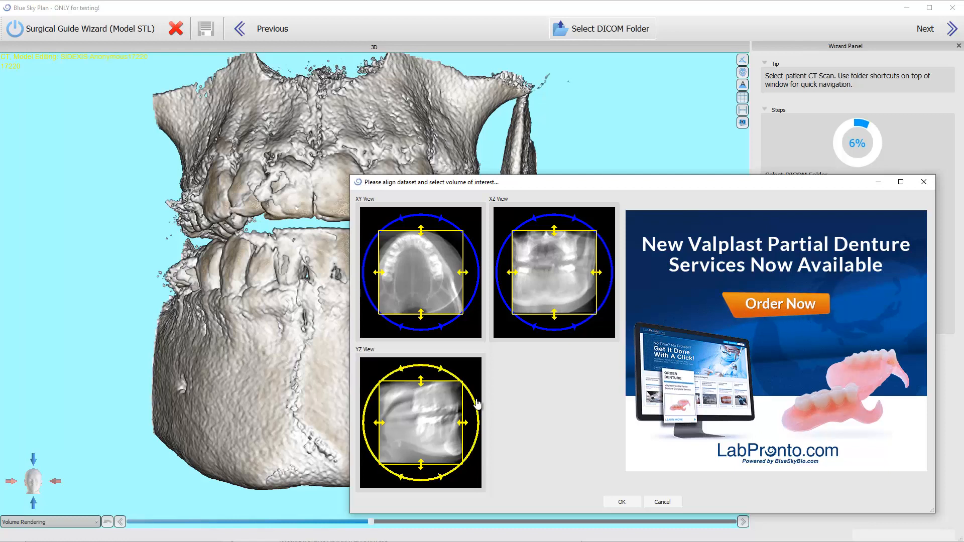
Rotate the scan slightly clockwise in the YZ view to align the dataset.
drag(478, 404, 476, 406)
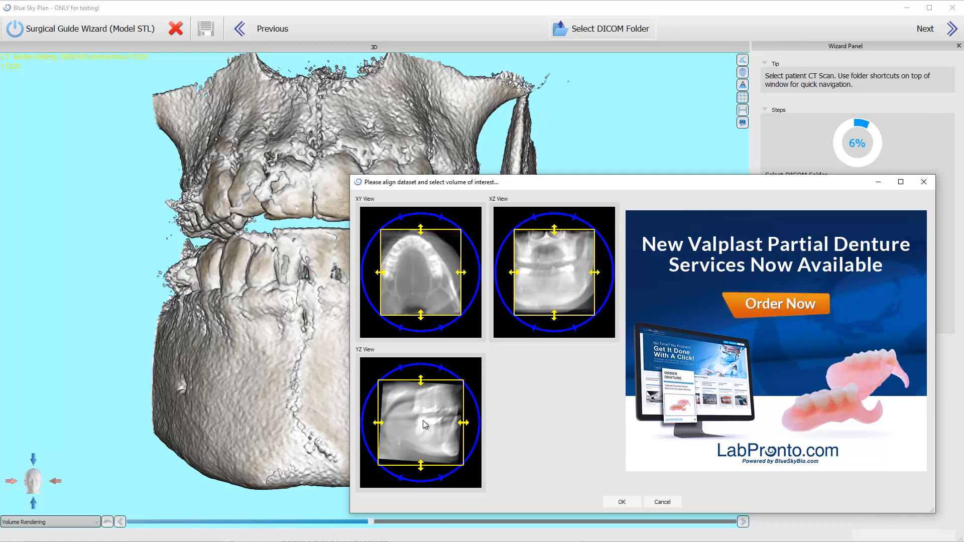
click(430, 435)
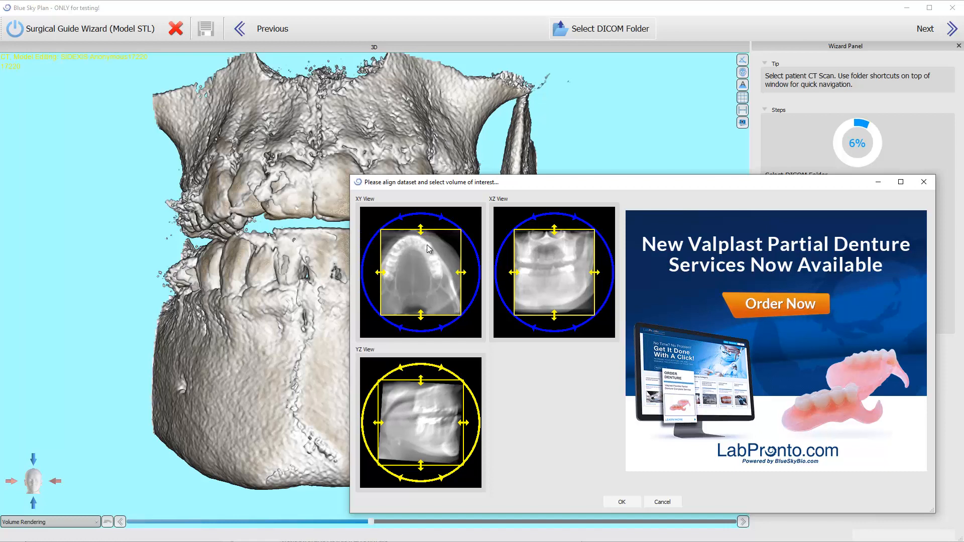
click(525, 266)
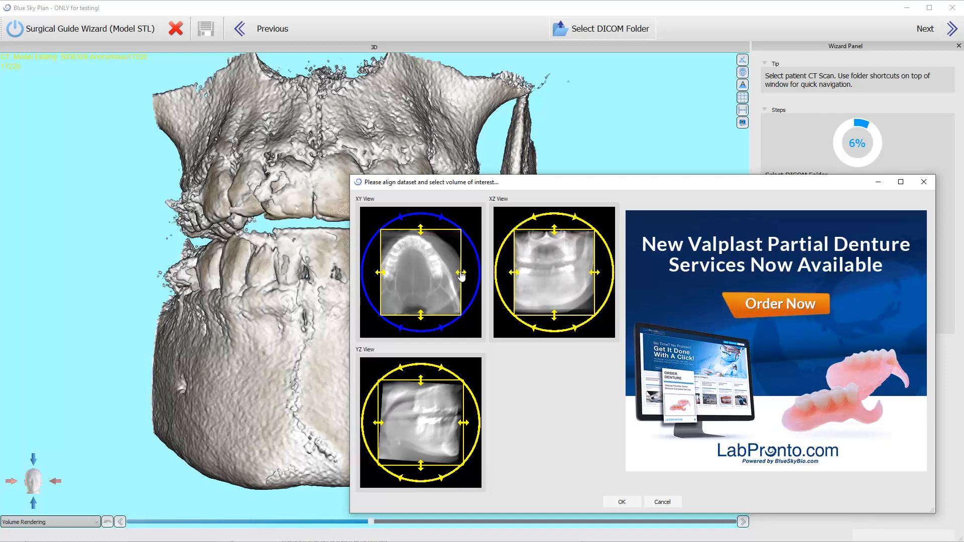
mouse_move(461, 276)
mouse_down()
mouse_move(443, 281)
mouse_move(455, 281)
mouse_up()
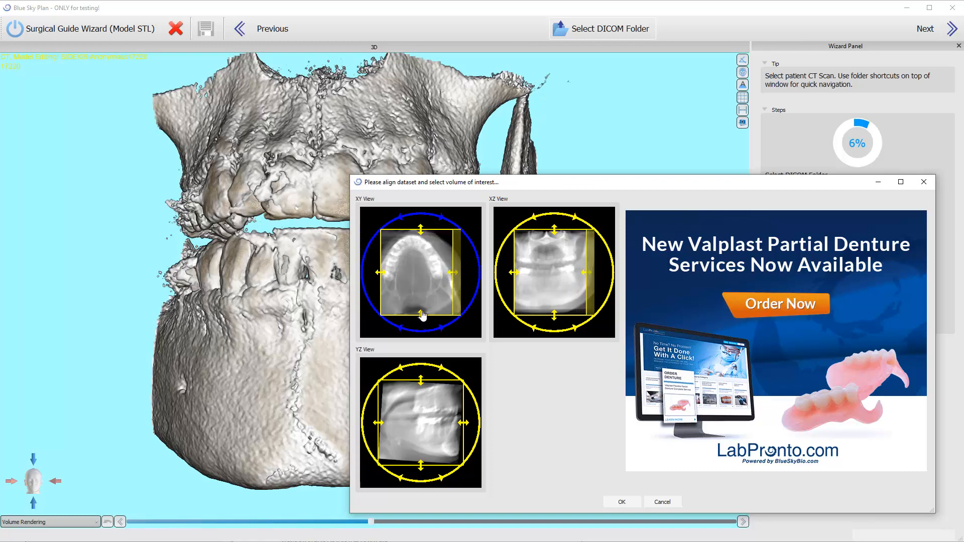
mouse_move(421, 315)
mouse_down()
mouse_move(420, 288)
mouse_move(421, 314)
mouse_up()
drag(453, 274, 465, 272)
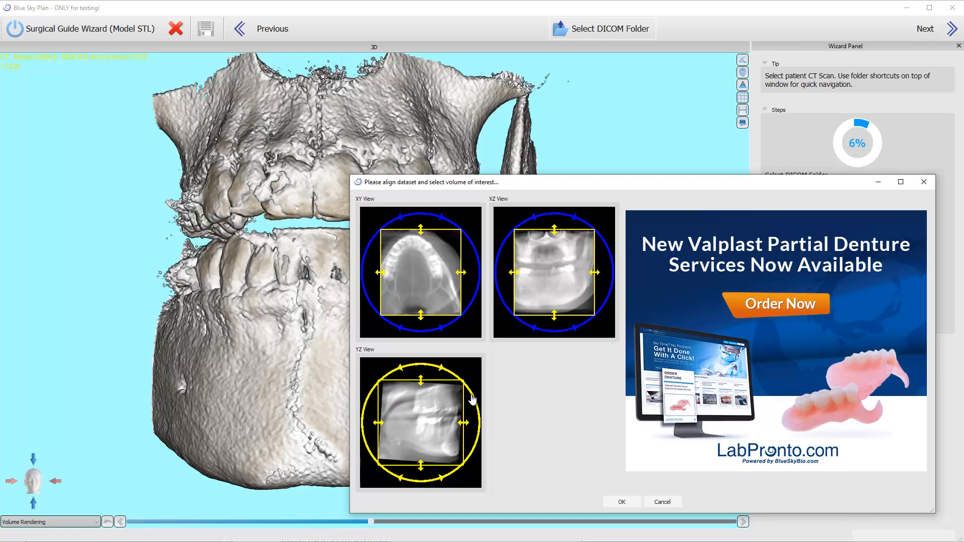
Rotate the scan slightly counterclockwise in the YZ view and accept the alignment and volume of interest.
drag(472, 396, 472, 394)
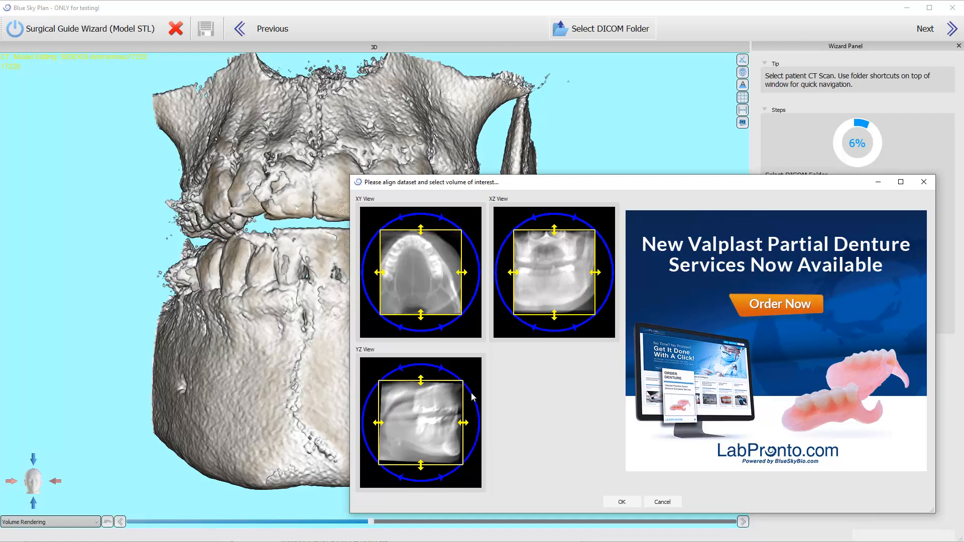
click(634, 502)
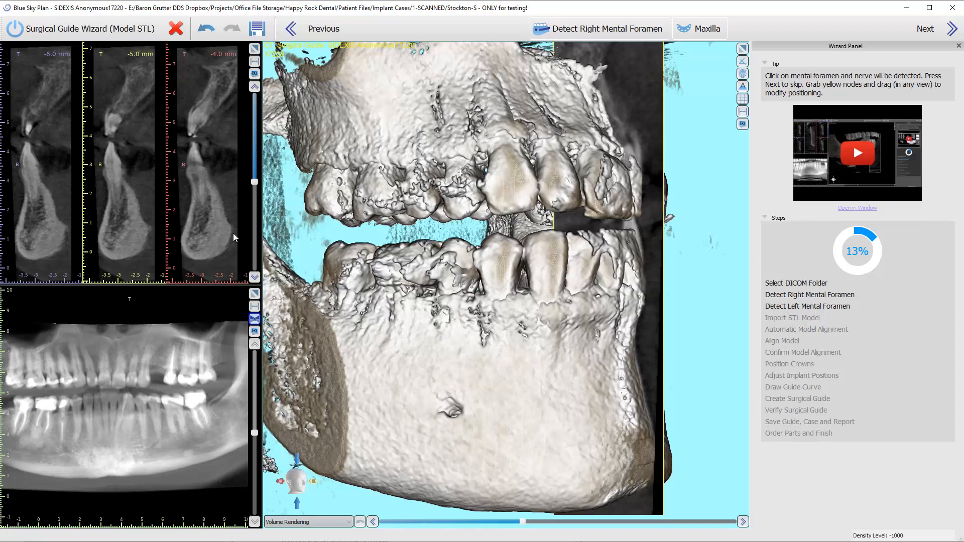
scroll(255, 185, up, 12)
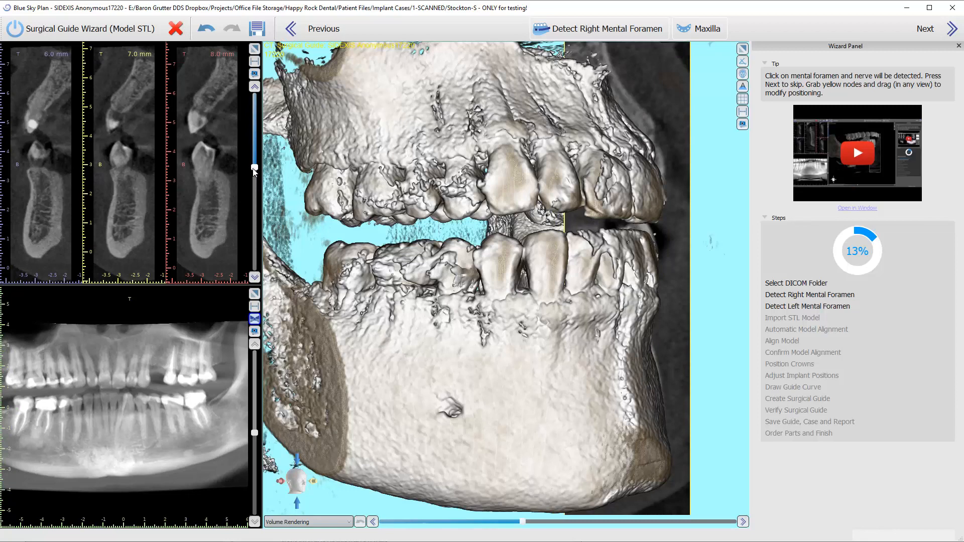
drag(254, 170, 257, 215)
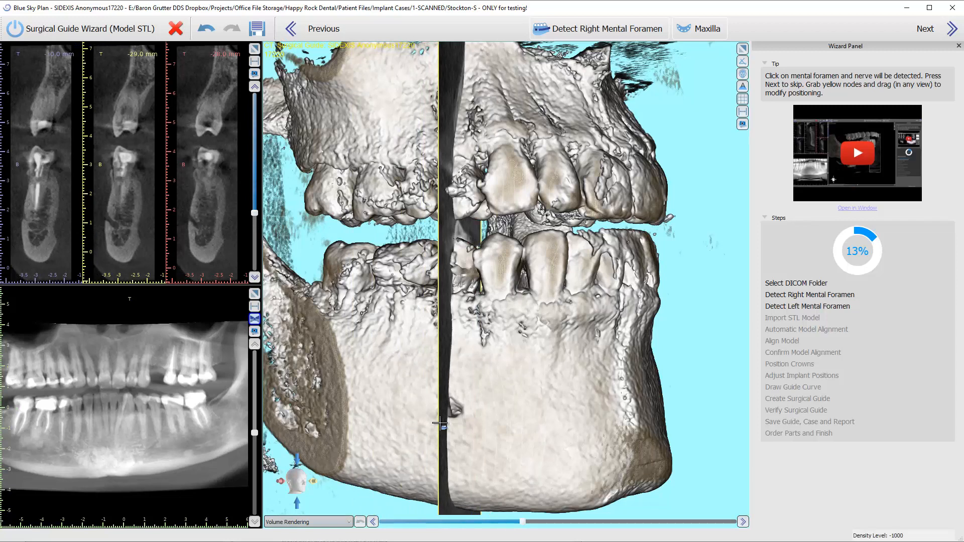
click(453, 411)
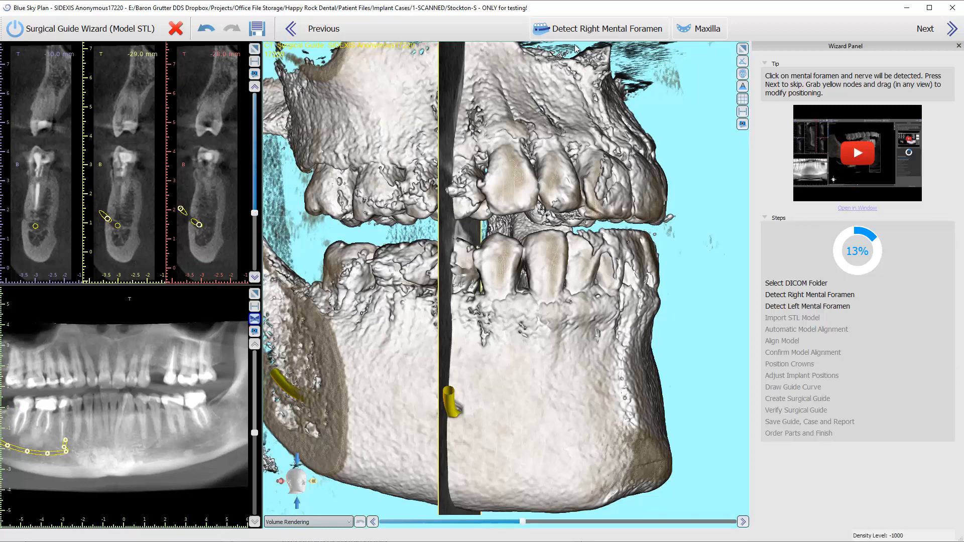
click(582, 29)
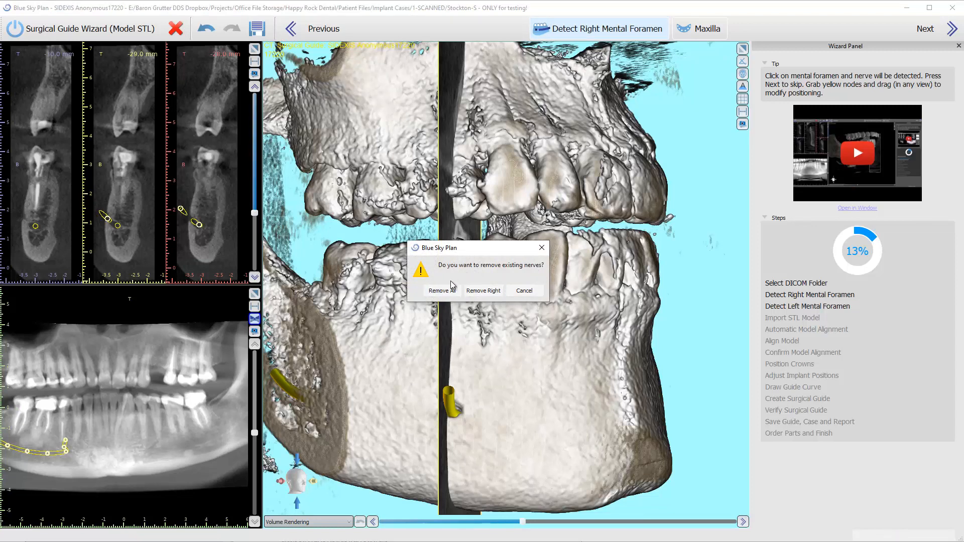
key(Return)
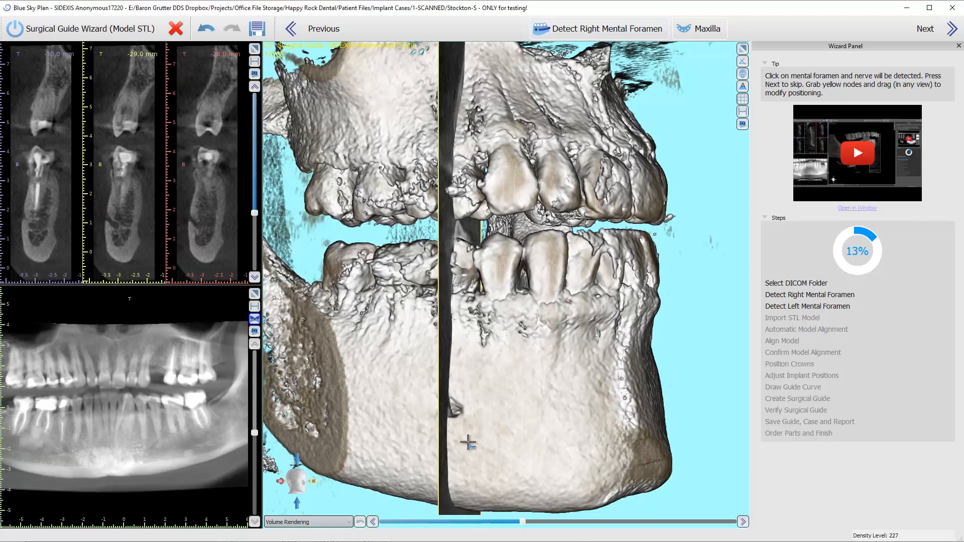
Detect the right mandibular nerve from the mental foramen on the 3D model, and enlarge the cross-sections to check the nerve beside the foramen.
click(455, 417)
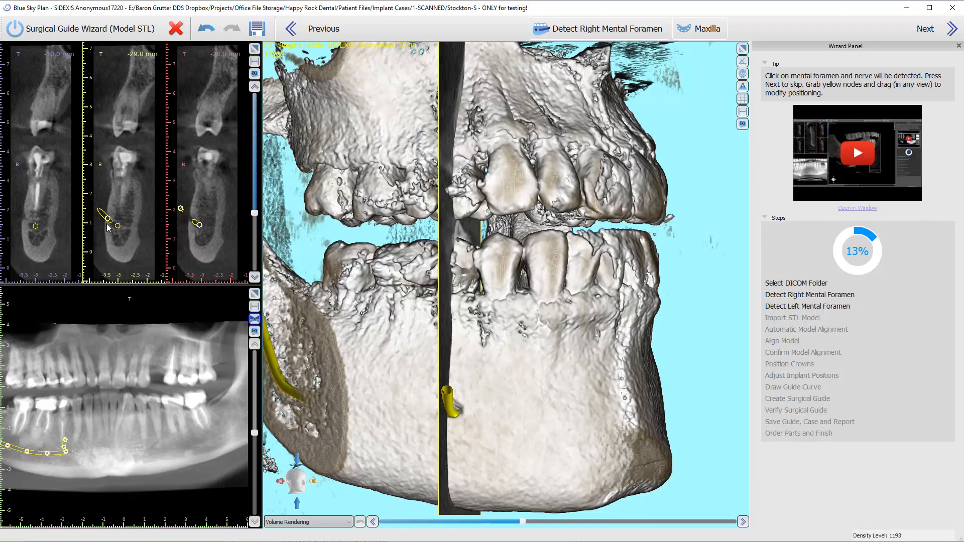
click(255, 48)
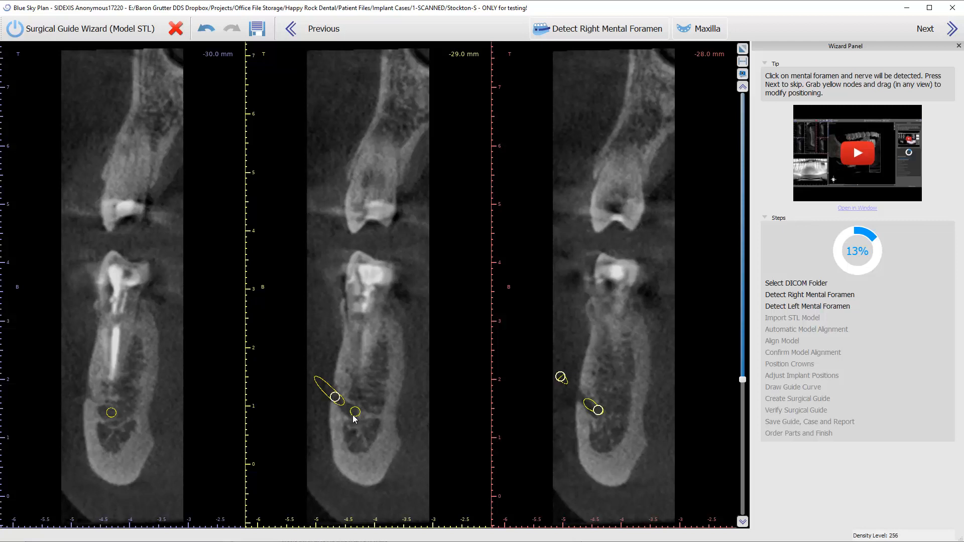
drag(338, 404, 338, 403)
drag(337, 403, 339, 406)
Examine the detected nerve's position in successive cross-sections from the mental foramen toward the back of the right mandible.
scroll(415, 384, down, 4)
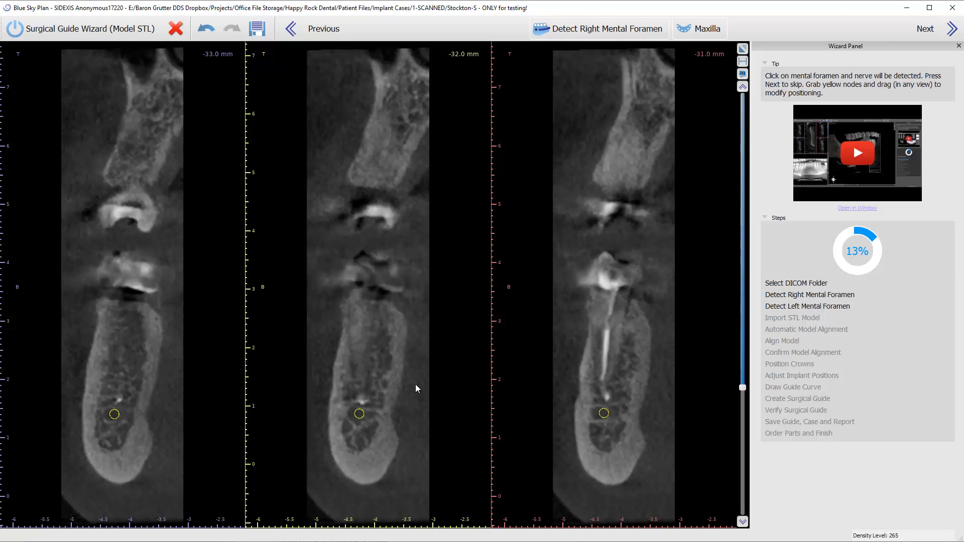
scroll(415, 384, down, 3)
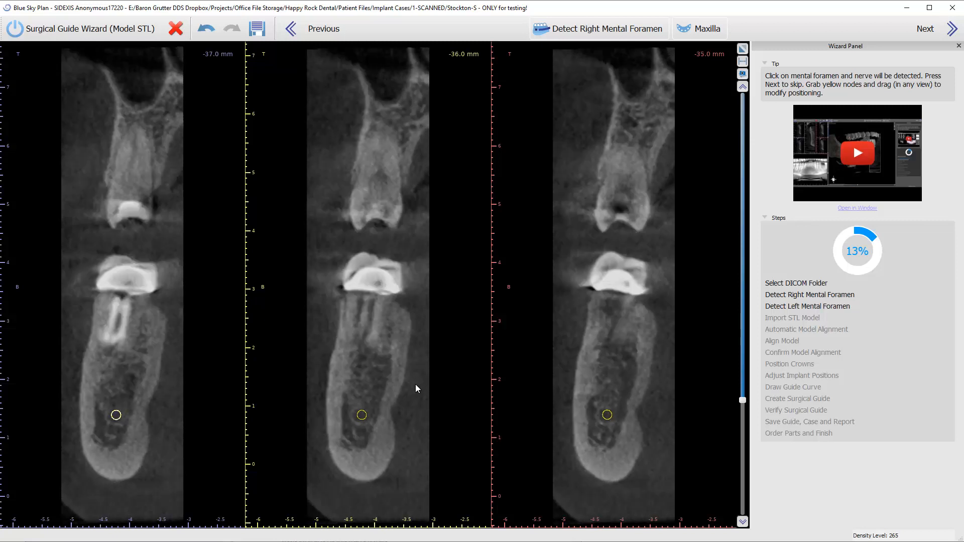
scroll(414, 385, down, 1)
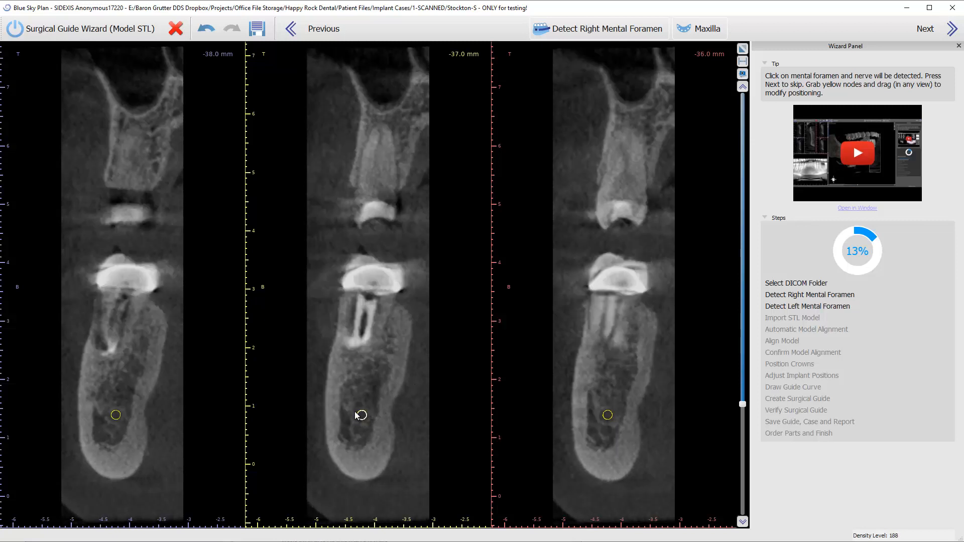
scroll(364, 414, down, 3)
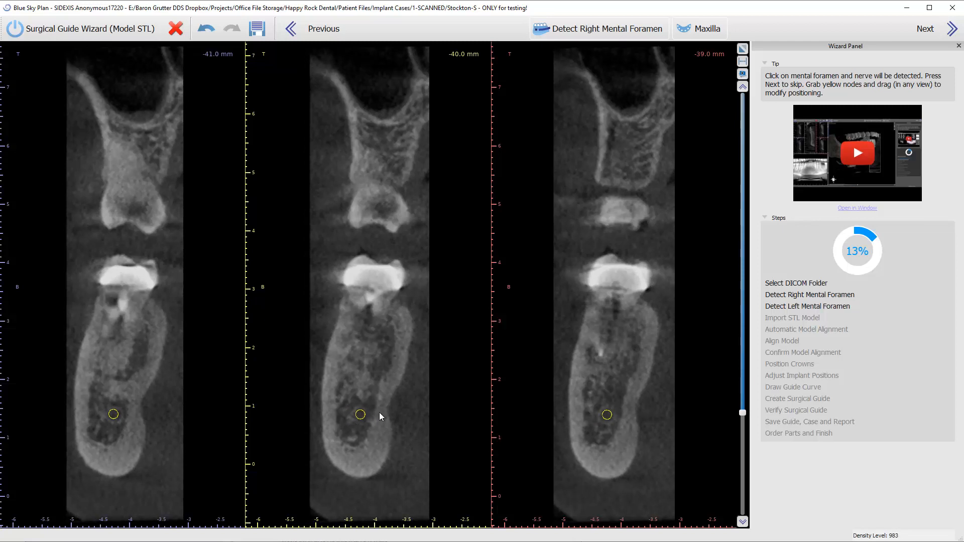
scroll(380, 416, down, 4)
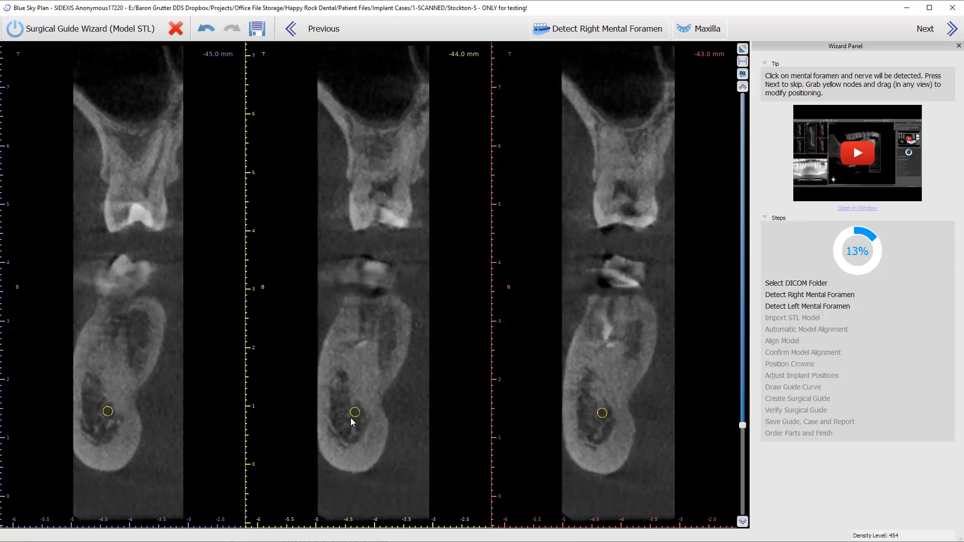
scroll(377, 407, down, 4)
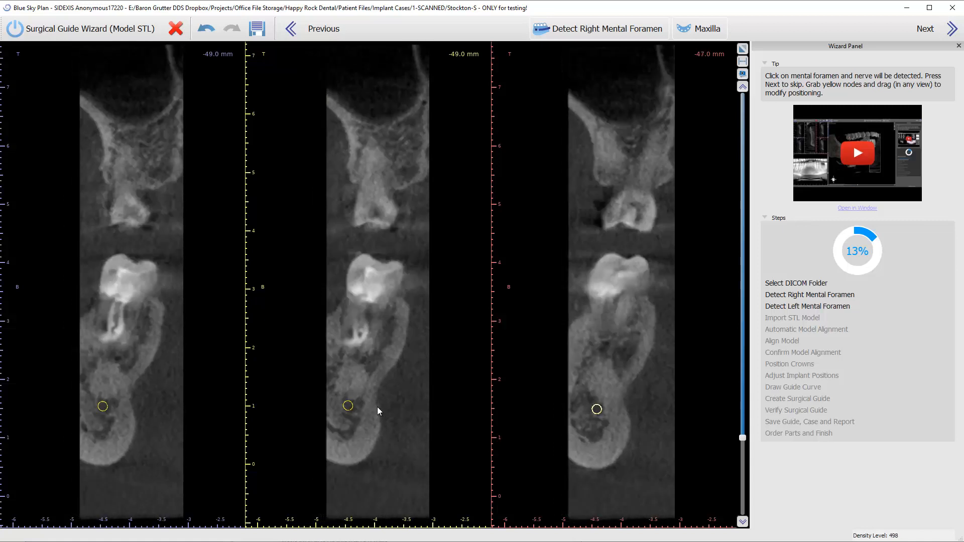
scroll(378, 411, down, 3)
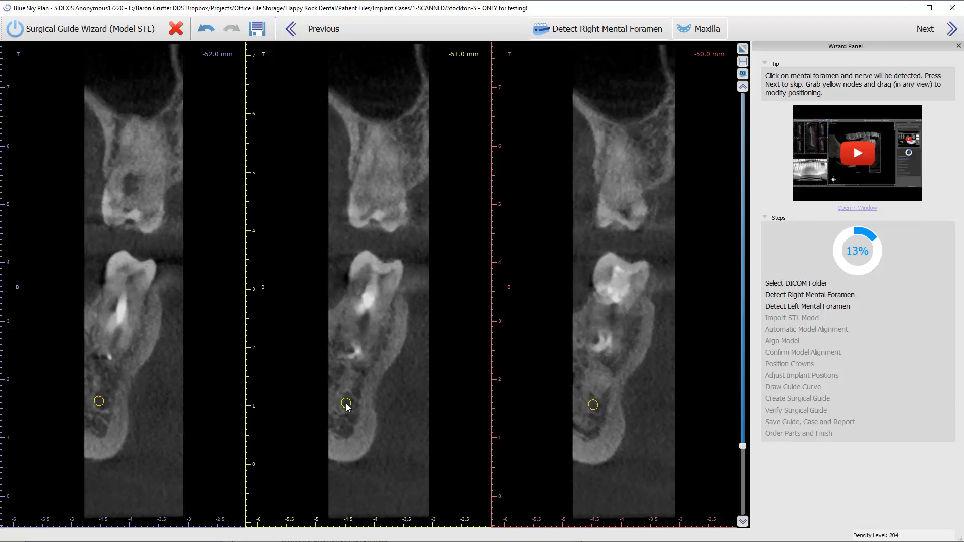
scroll(348, 407, up, 2)
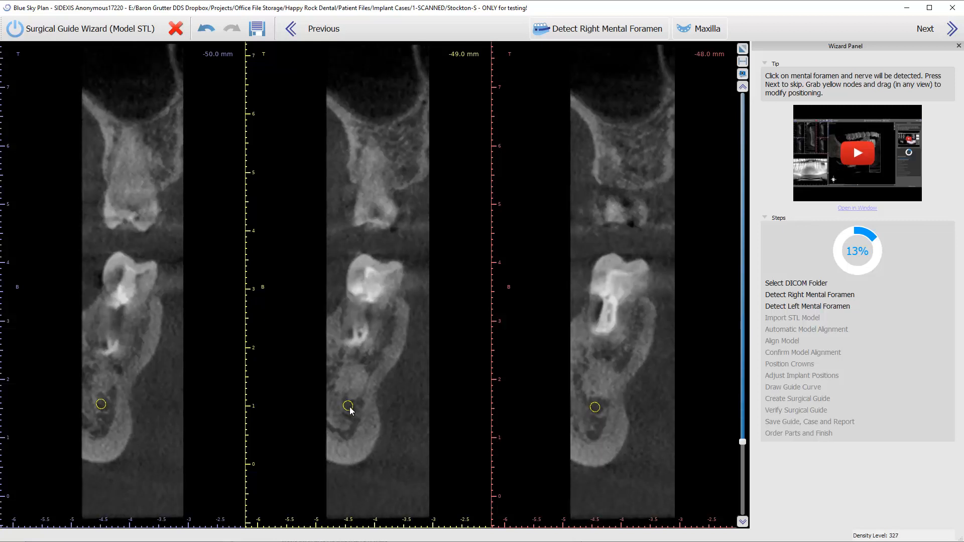
scroll(351, 413, up, 1)
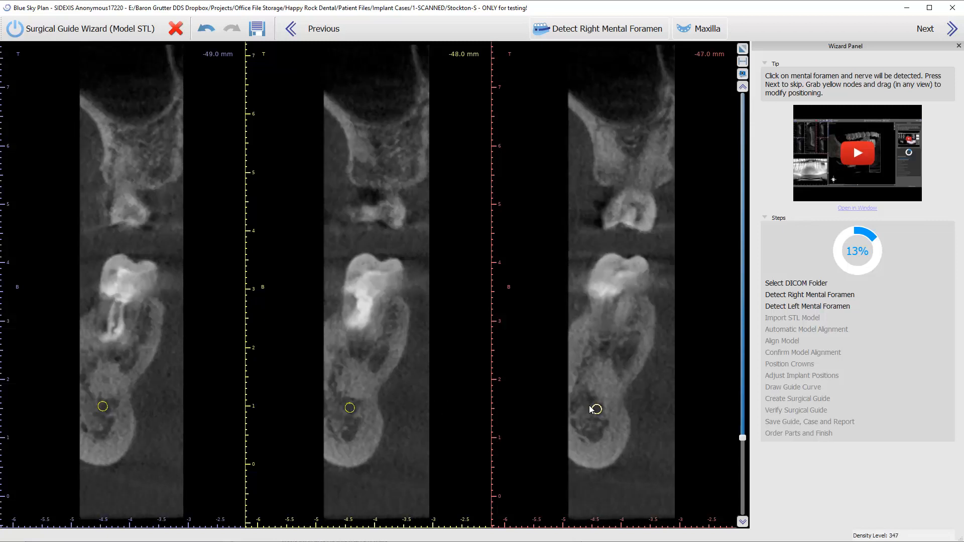
Fine-tune the right nerve's position near the -47 mm cross-section and check its path through the more posterior sections.
mouse_move(596, 409)
mouse_down()
mouse_move(598, 383)
mouse_move(624, 400)
mouse_move(611, 419)
mouse_move(598, 410)
mouse_up()
scroll(374, 406, down, 4)
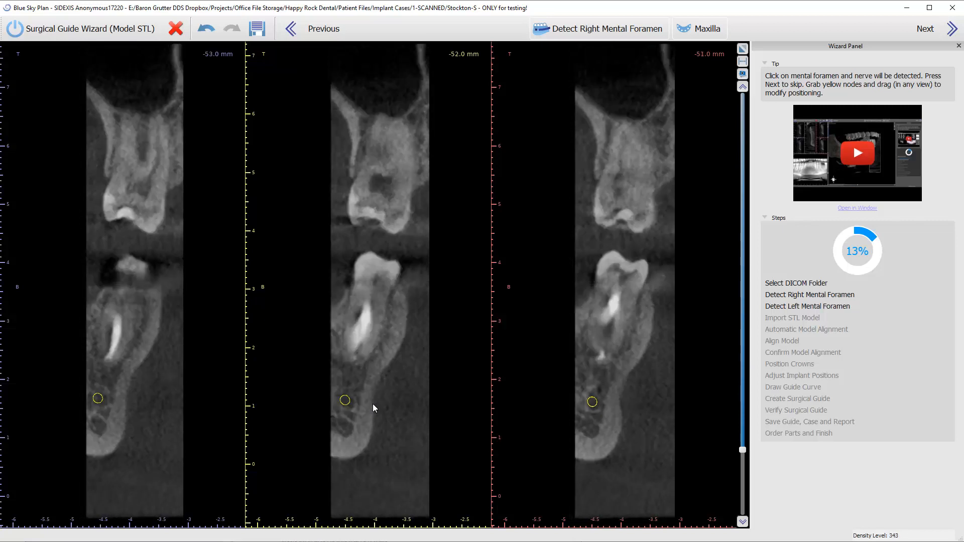
scroll(373, 404, down, 4)
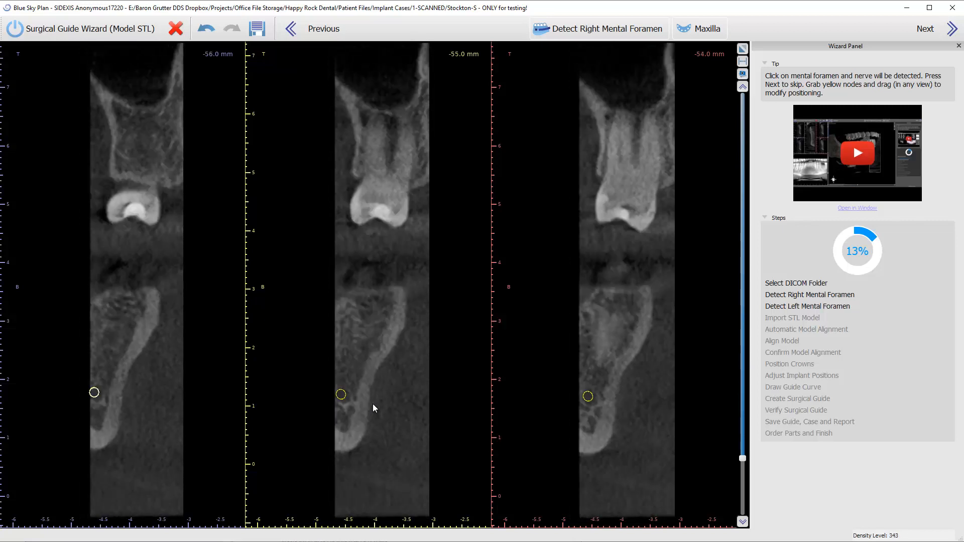
scroll(372, 404, up, 4)
scroll(372, 404, up, 7)
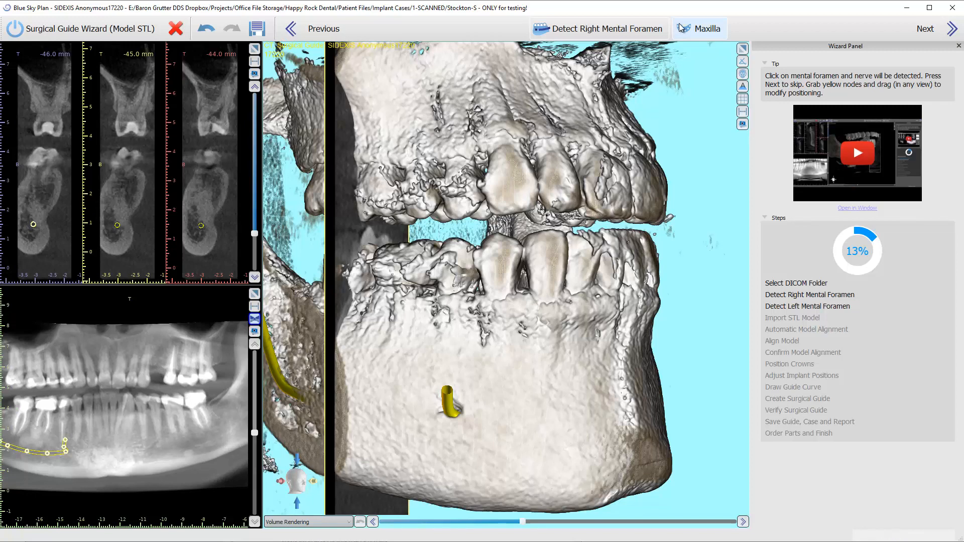
Choose the maxilla as the jaw to plan and browse to the case folder containing the STL scan models.
click(715, 29)
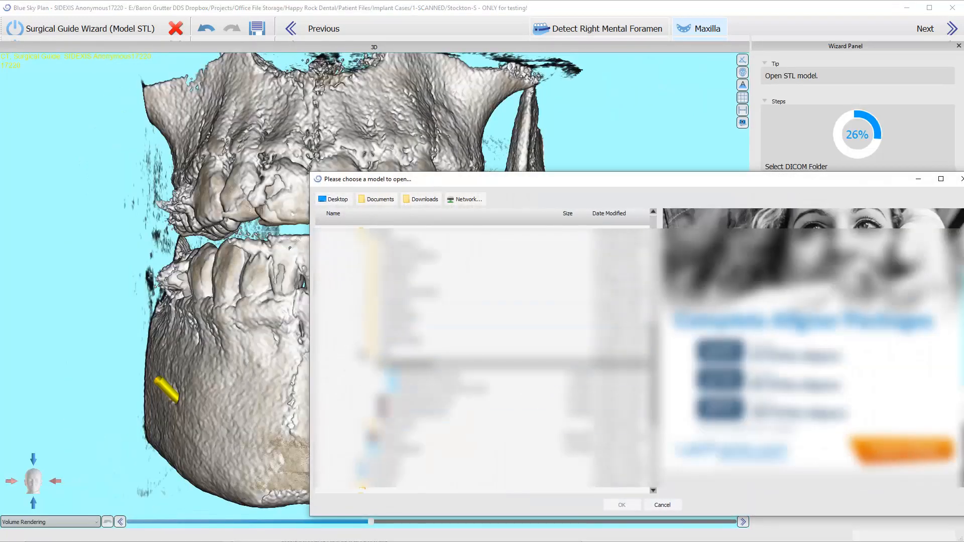
scroll(359, 344, up, 8)
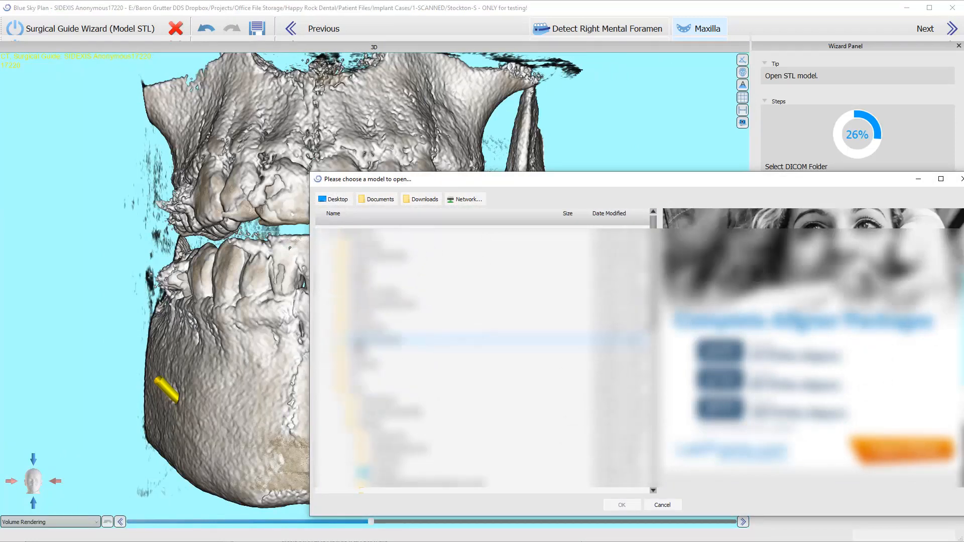
scroll(359, 345, down, 3)
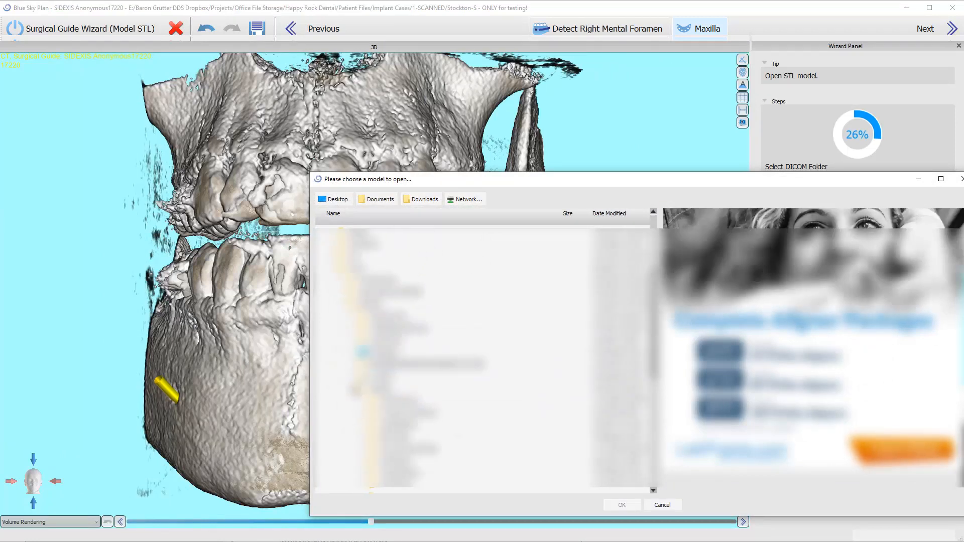
click(342, 304)
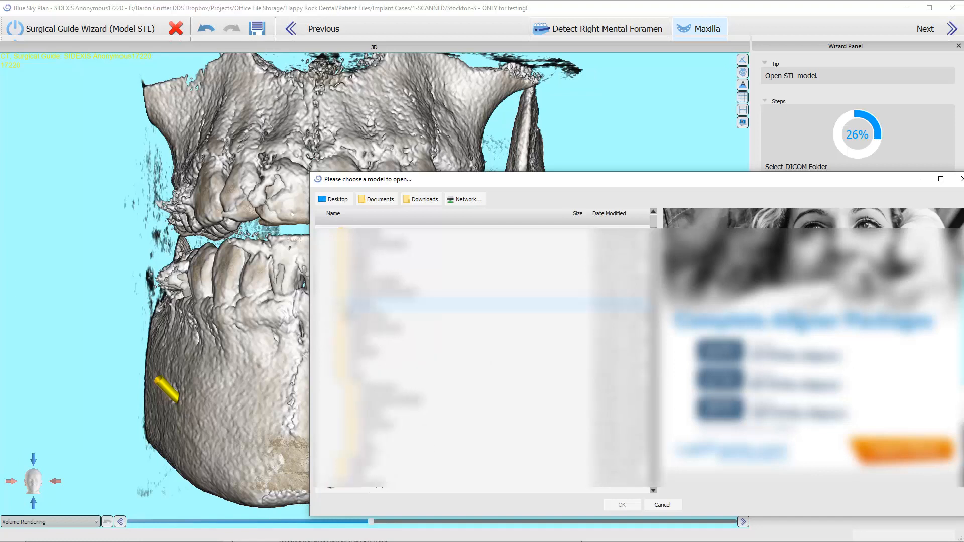
double_click(366, 488)
scroll(369, 482, down, 2)
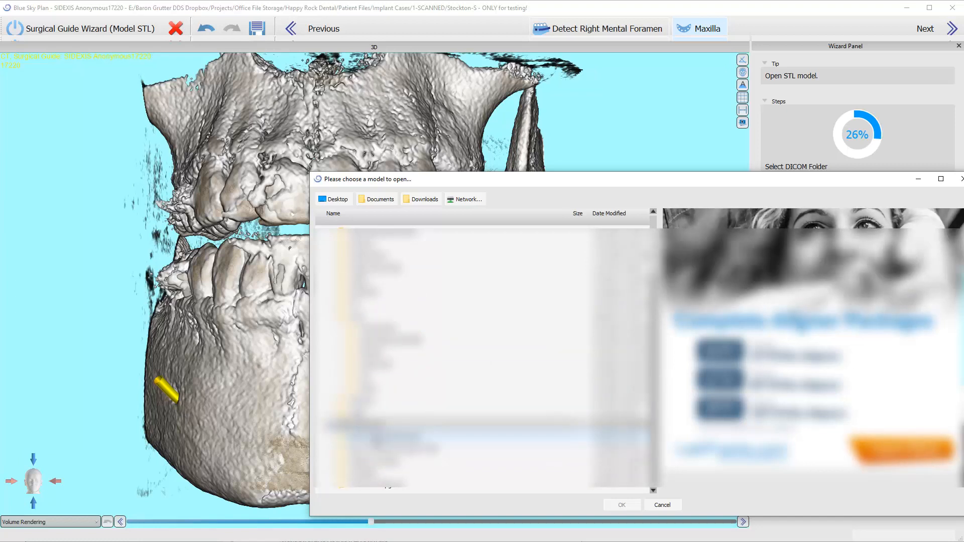
double_click(378, 440)
scroll(379, 441, down, 1)
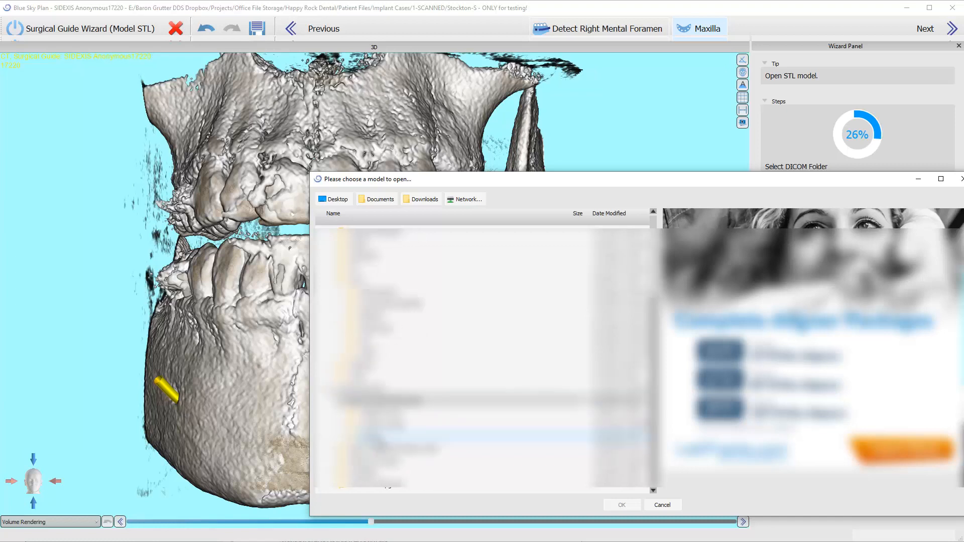
double_click(383, 439)
double_click(389, 450)
scroll(390, 450, down, 4)
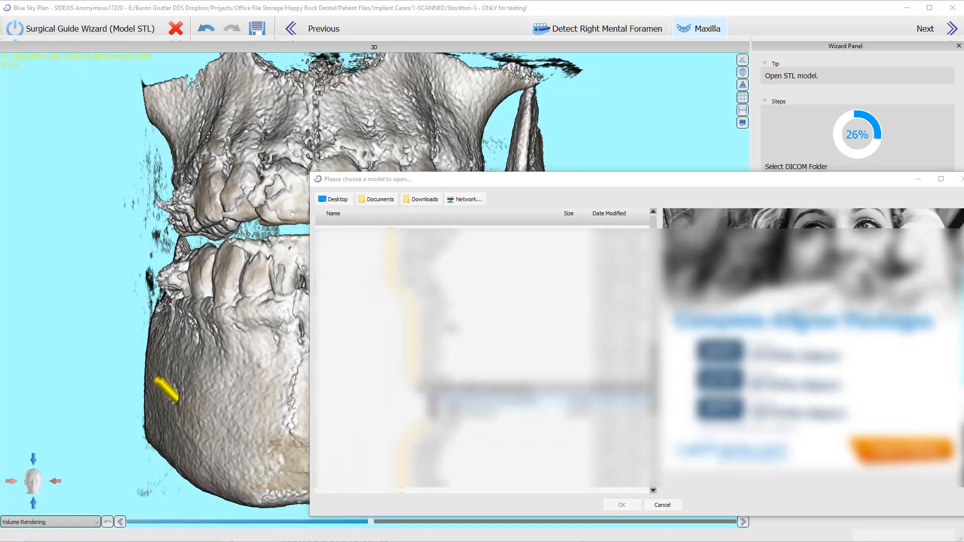
Preview the two arch scans from several angles, open the upper arch model and confirm Maxilla as the jaw to align it to.
click(453, 403)
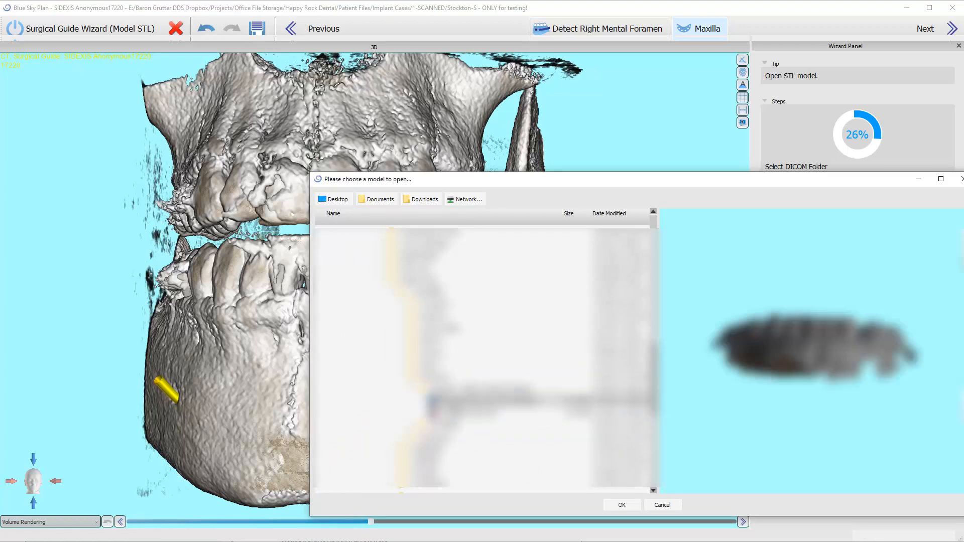
drag(759, 284, 780, 326)
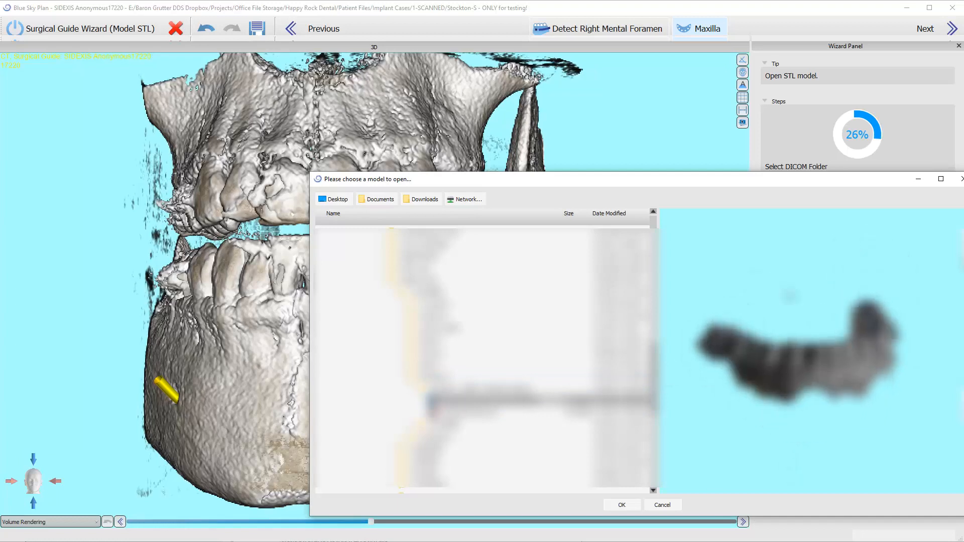
click(485, 413)
drag(833, 318, 693, 365)
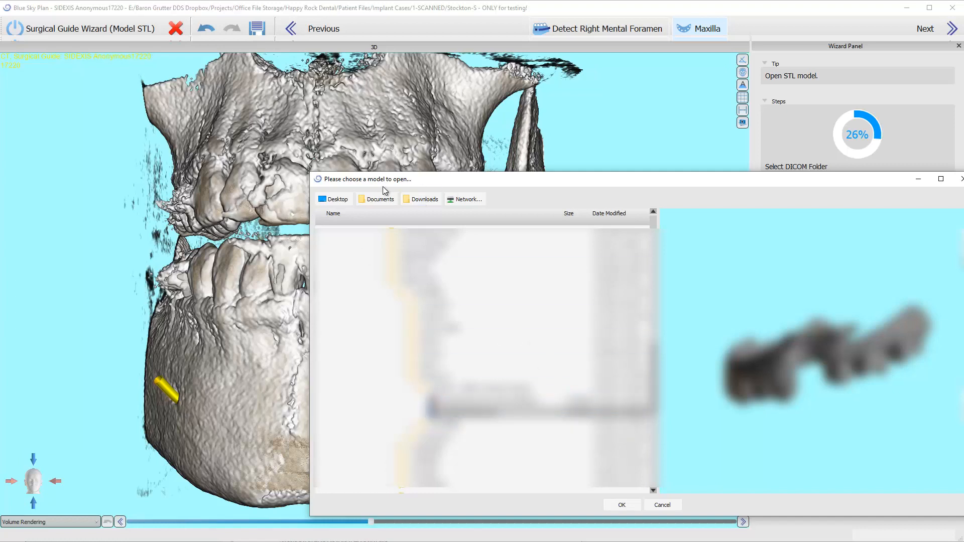
click(635, 508)
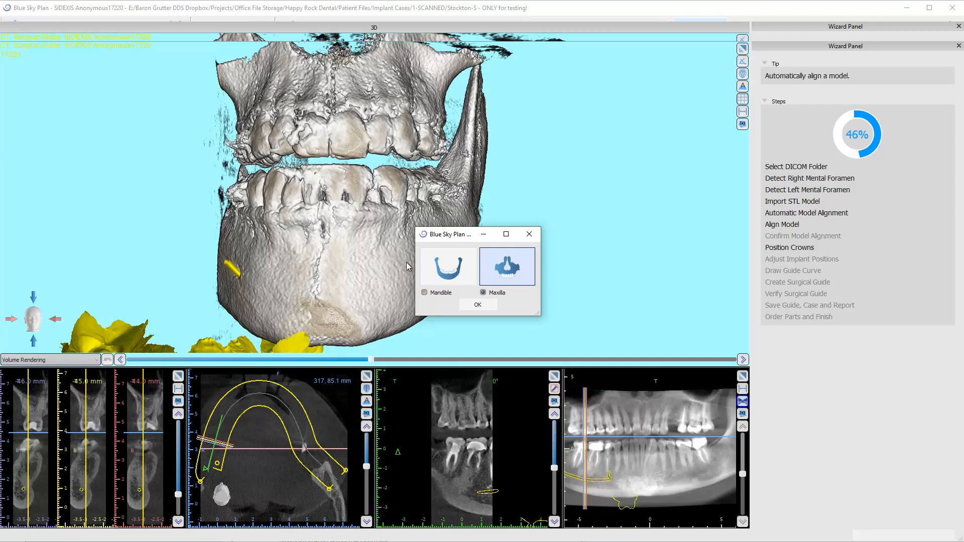
click(478, 305)
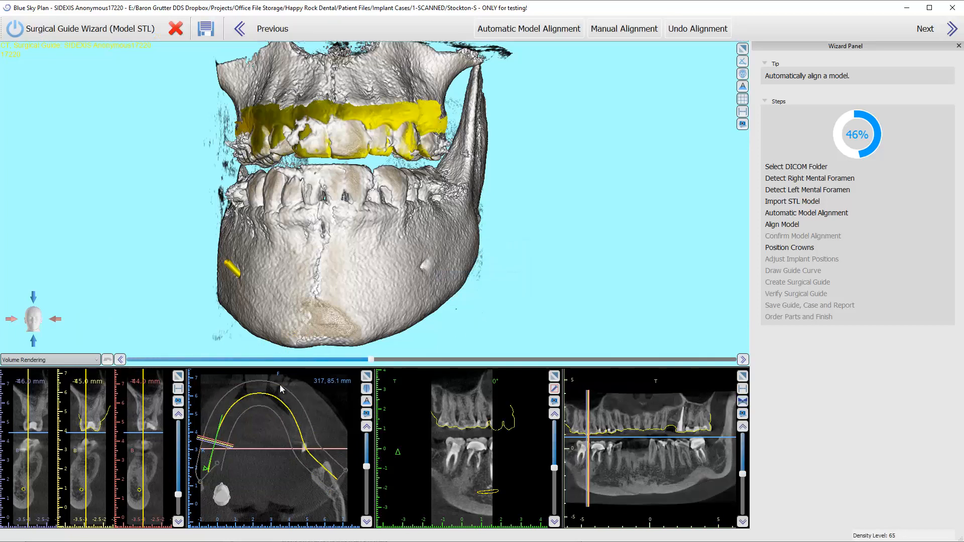
Examine how the maxillary model's outline follows the teeth in enlarged cross-sections along the upper arch.
click(178, 377)
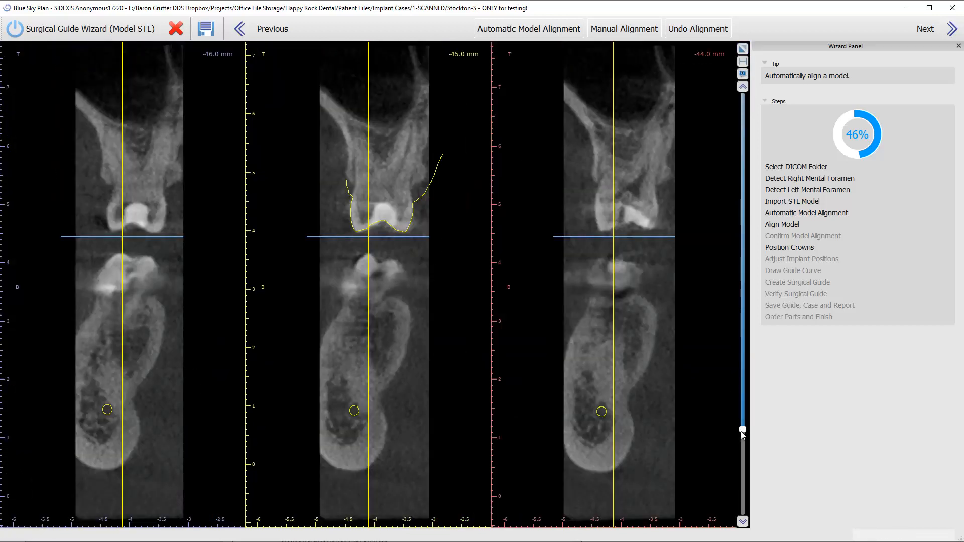
drag(743, 433, 743, 199)
scroll(741, 199, up, 9)
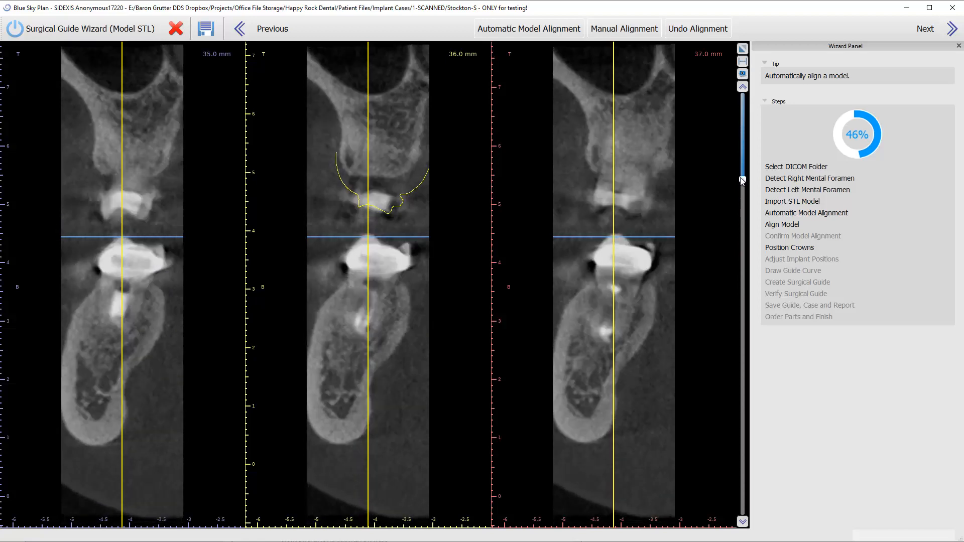
scroll(739, 197, down, 18)
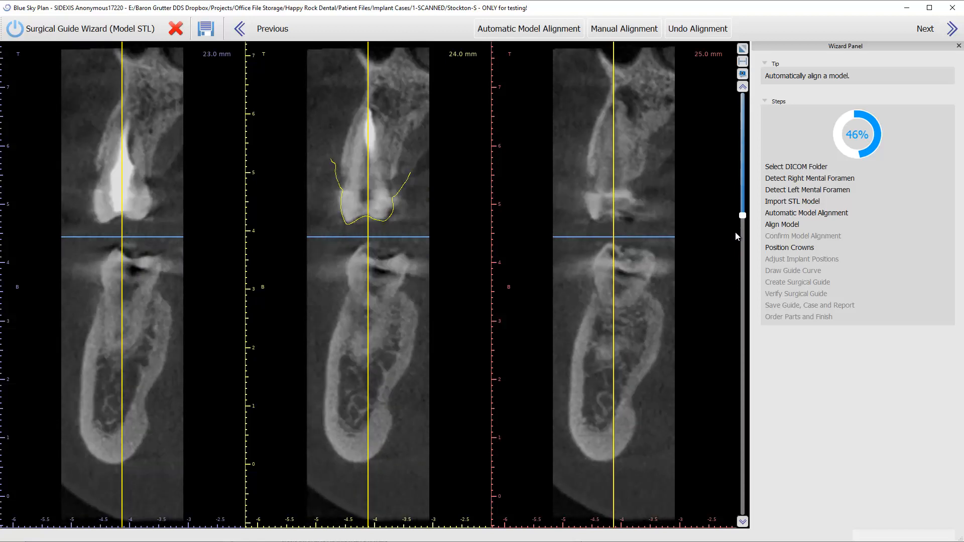
scroll(736, 247, down, 3)
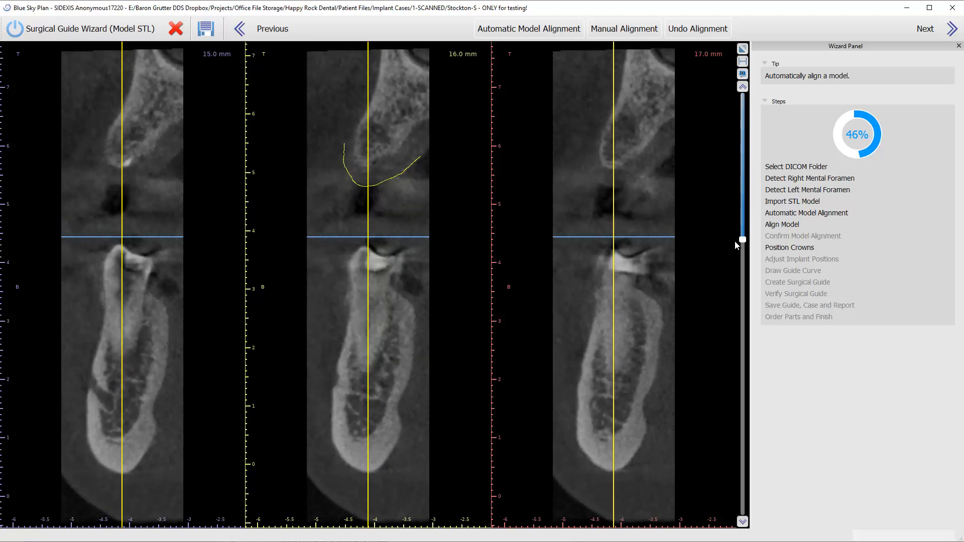
scroll(736, 247, down, 6)
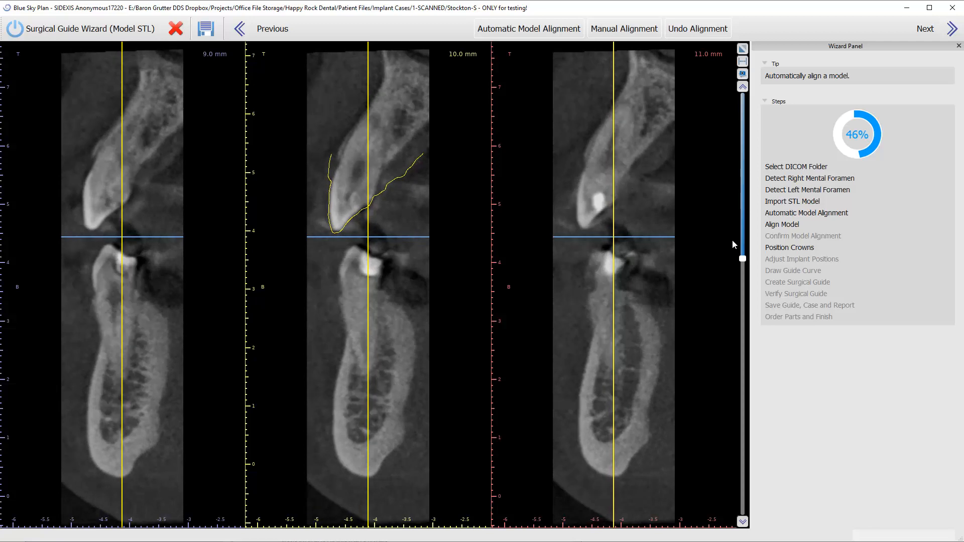
scroll(732, 236, up, 6)
scroll(734, 226, up, 11)
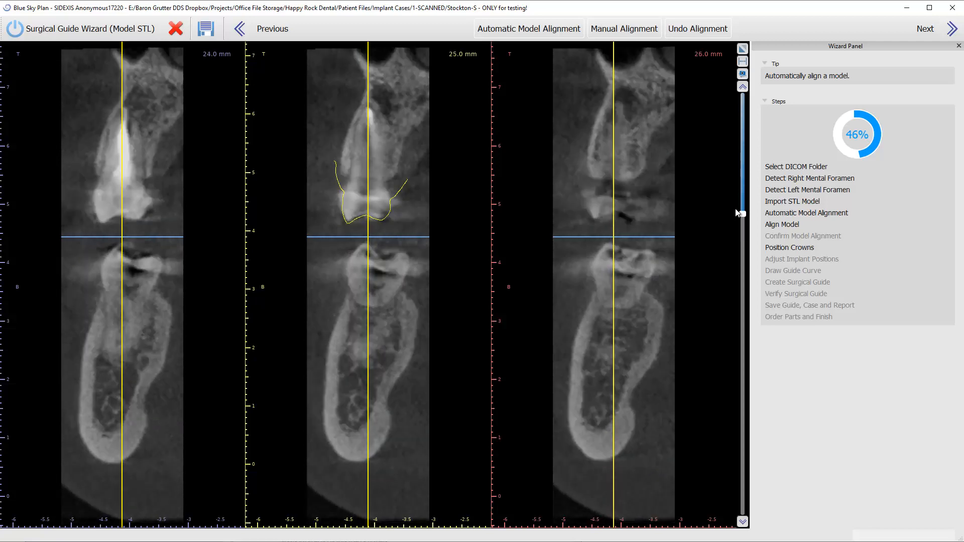
scroll(740, 202, up, 14)
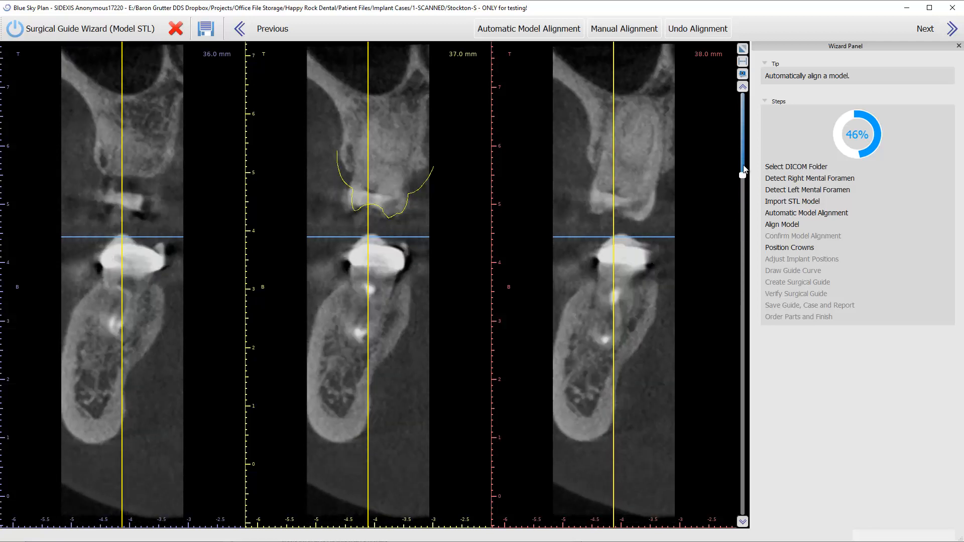
click(742, 49)
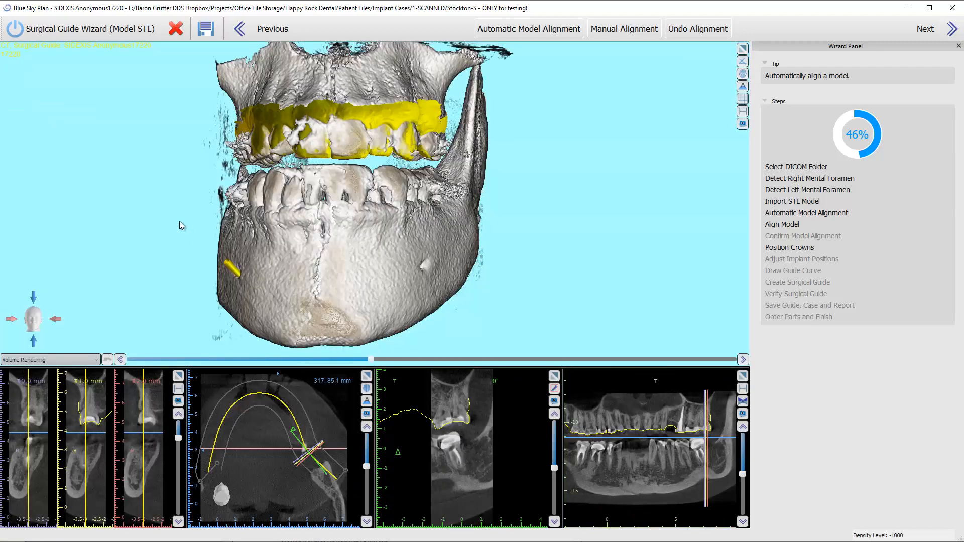
Check the maxillary model's outline against the upper teeth in the enlarged axial view and accept the model alignment.
drag(181, 225, 538, 232)
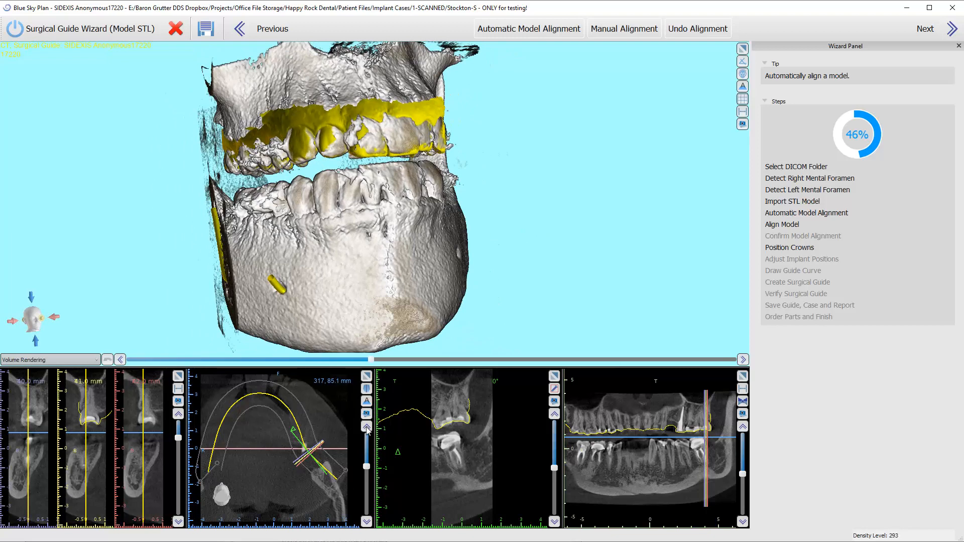
double_click(341, 382)
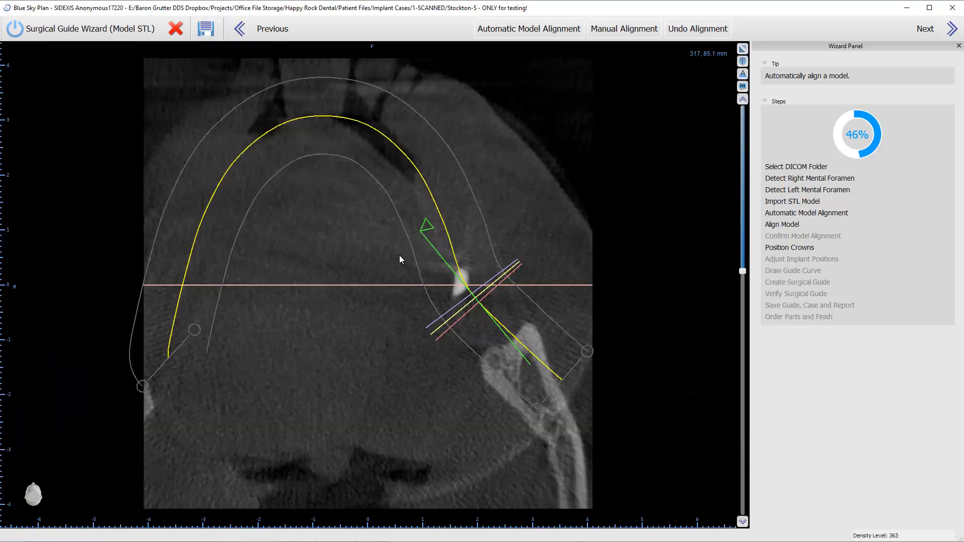
click(324, 305)
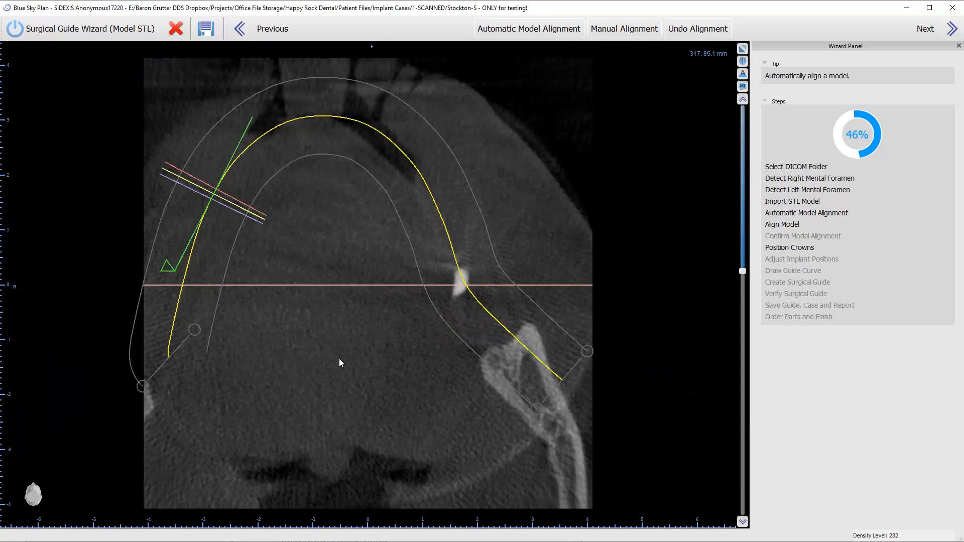
scroll(353, 337, down, 2)
scroll(355, 340, down, 20)
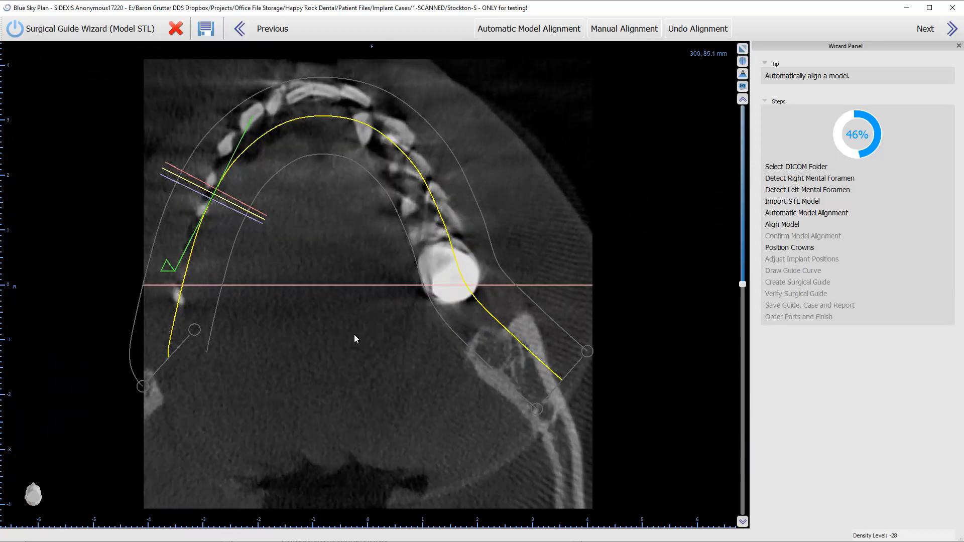
scroll(354, 333, down, 6)
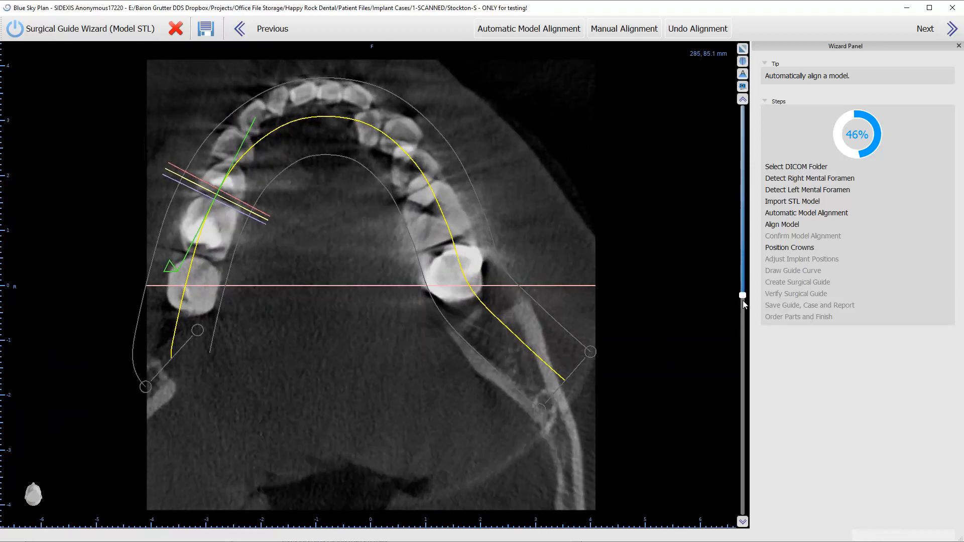
drag(742, 295, 751, 228)
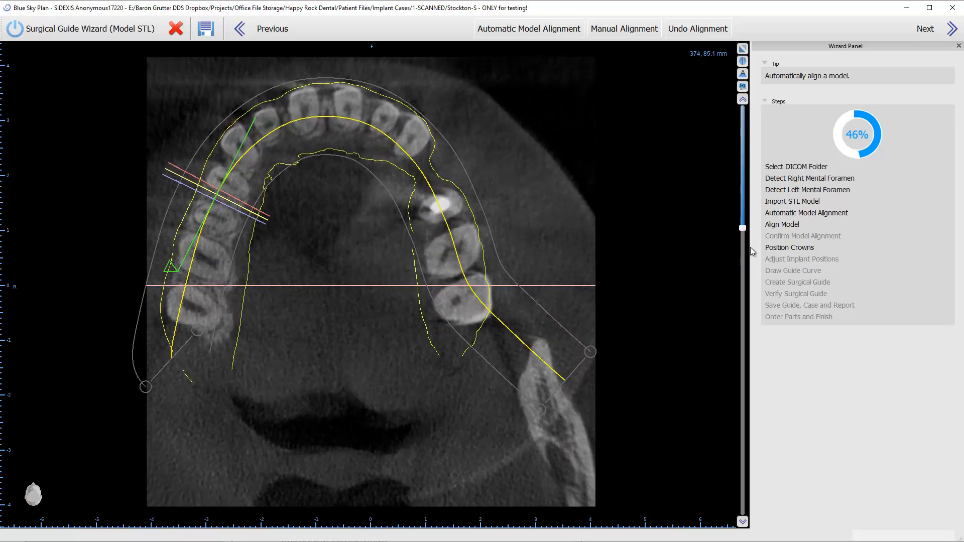
click(742, 48)
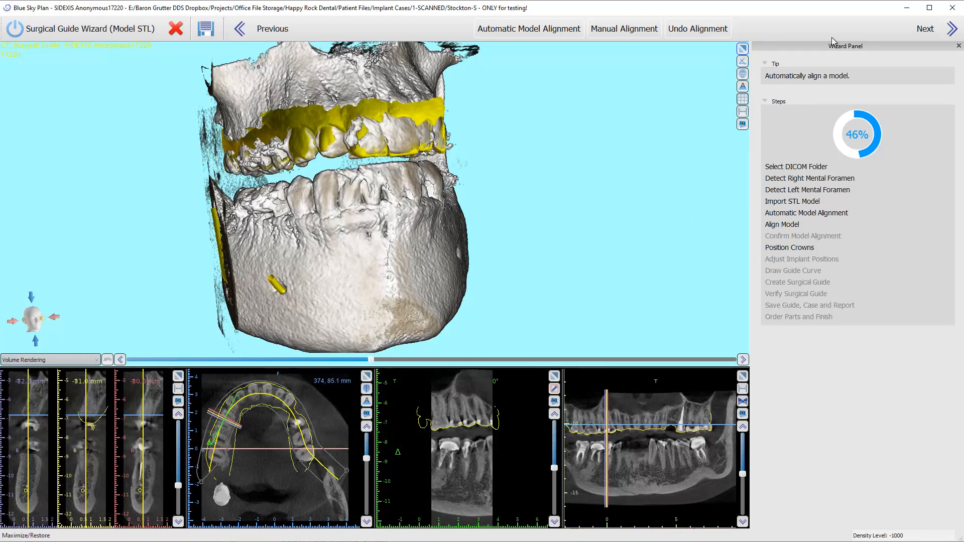
click(925, 29)
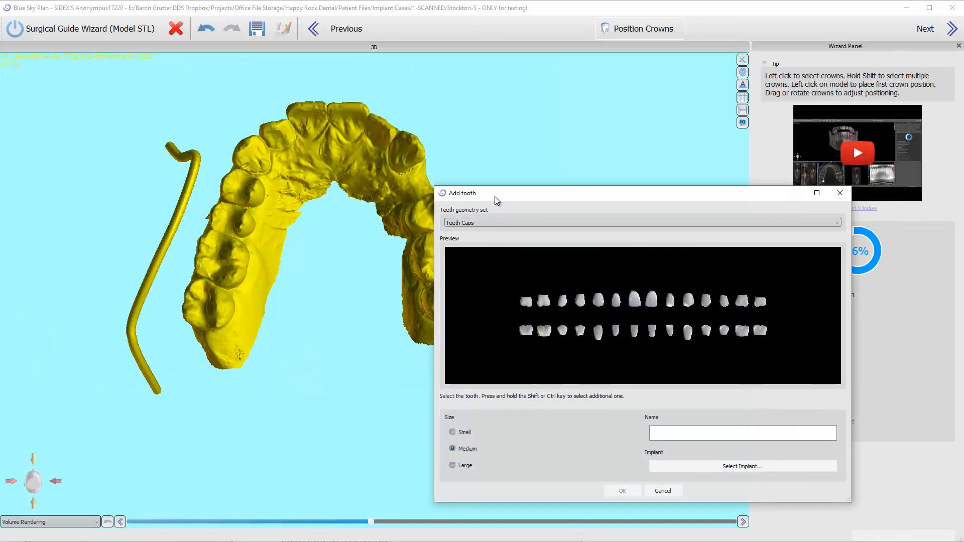
Choose the Brenes Tooth Library as the teeth geometry set and select the left maxillary first premolar in medium size.
drag(495, 196, 294, 263)
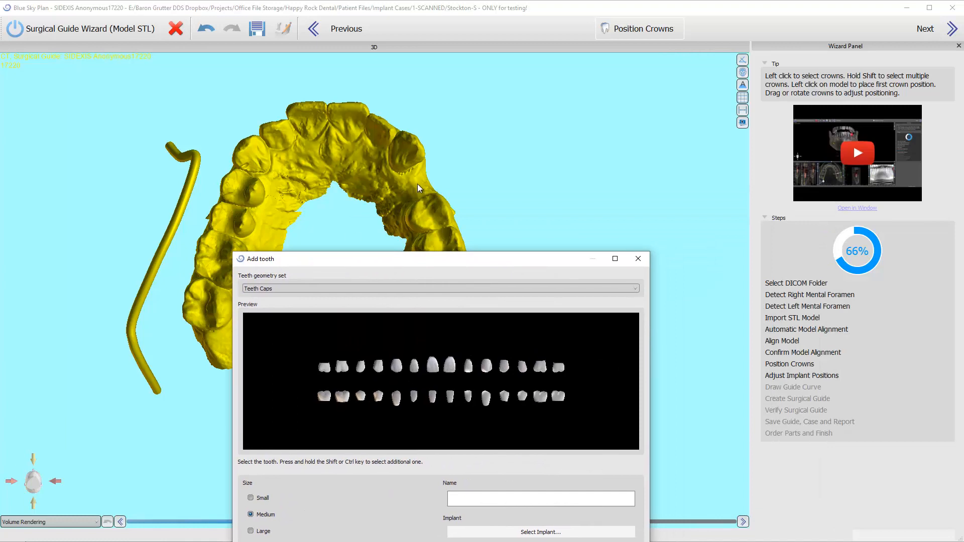
click(365, 288)
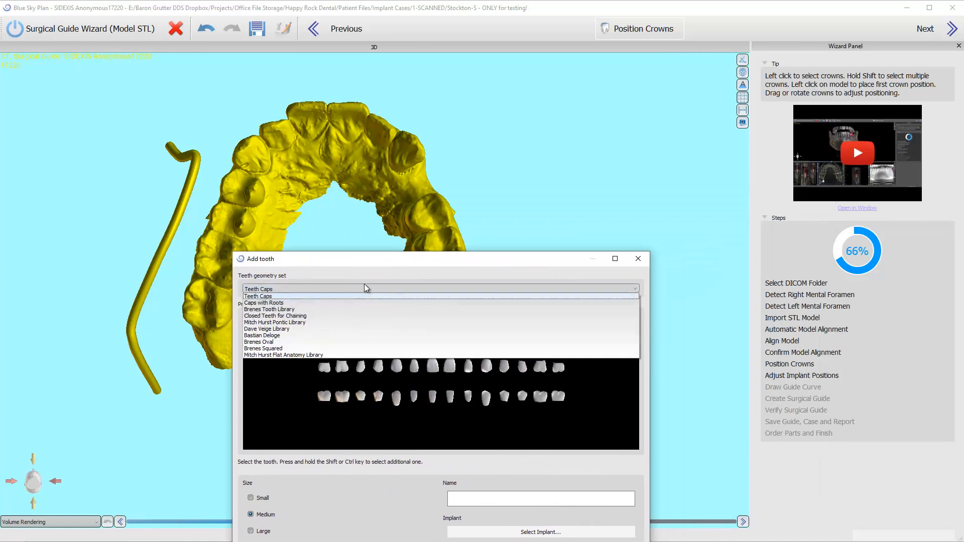
click(389, 260)
drag(394, 253, 413, 187)
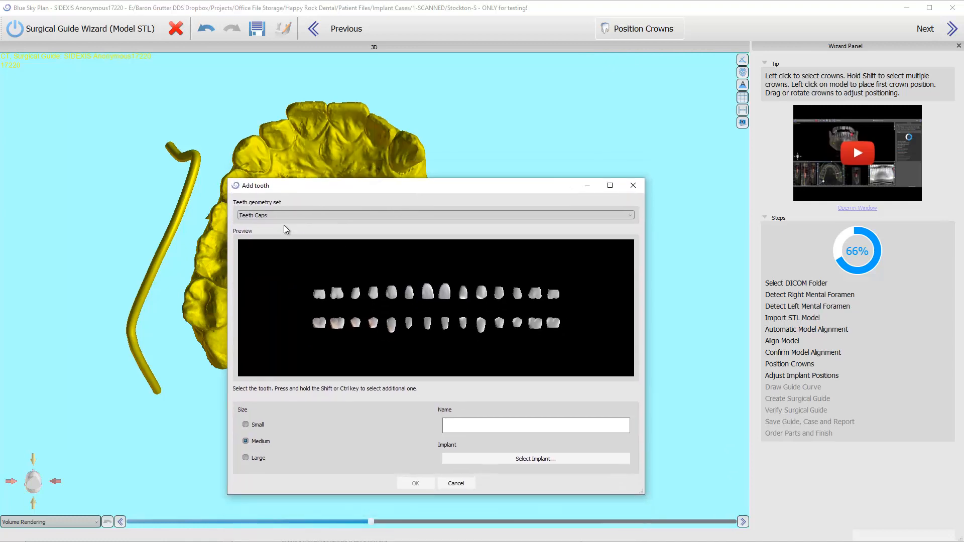
click(373, 216)
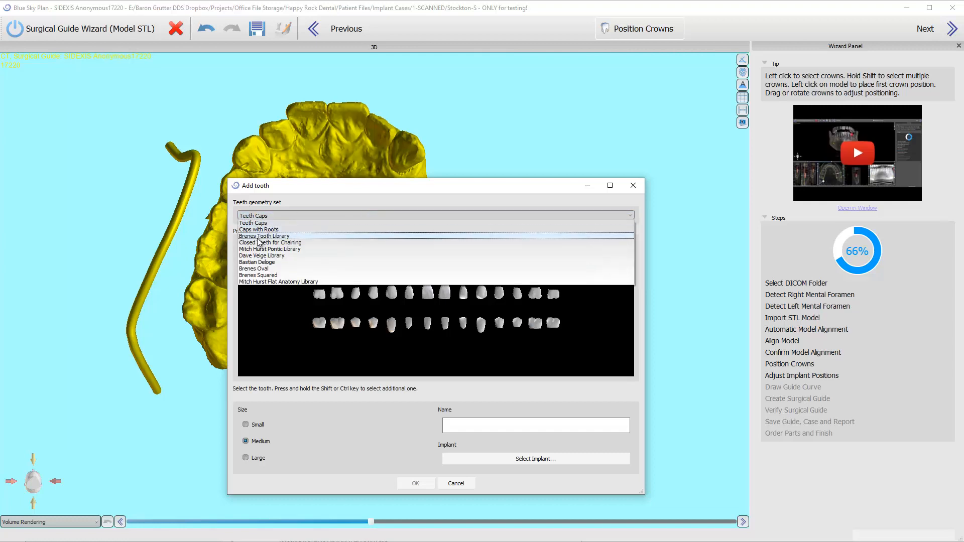
click(263, 236)
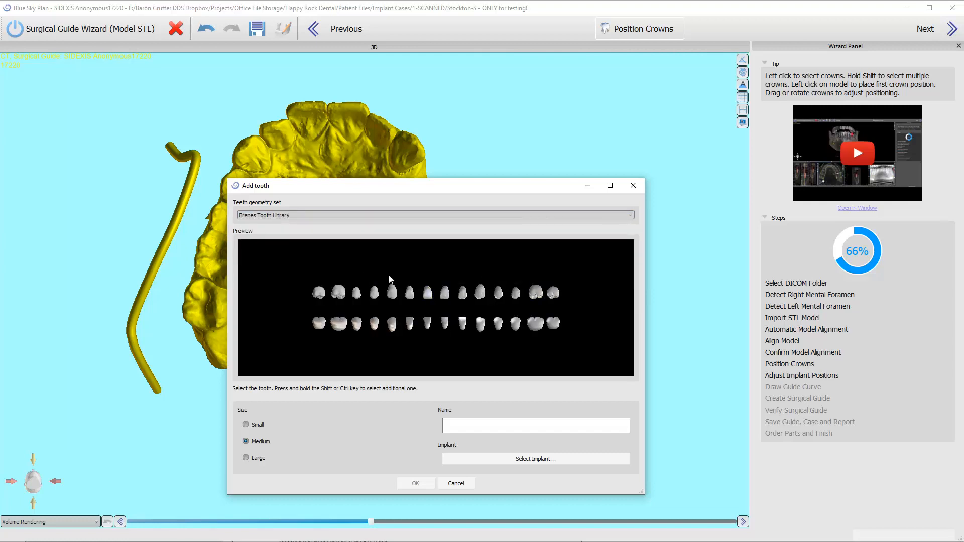
click(330, 216)
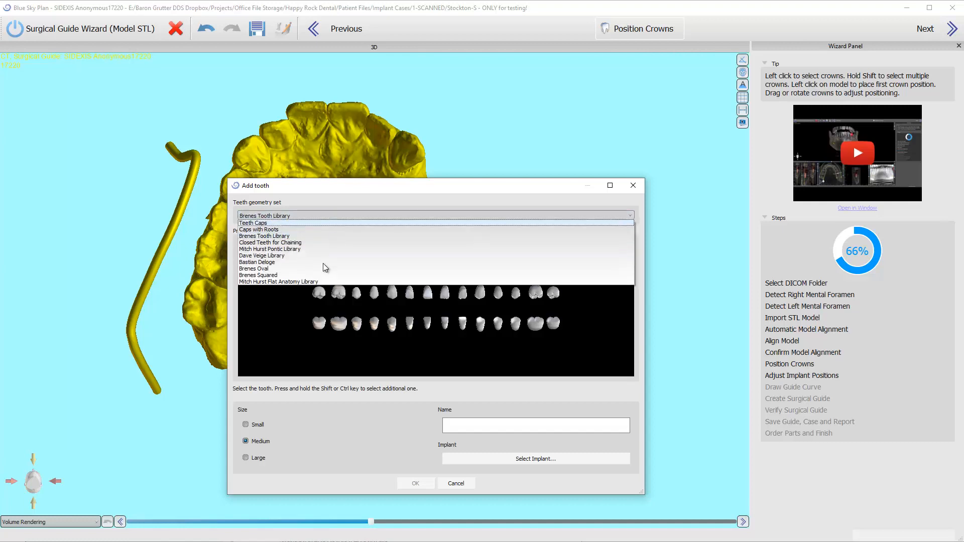
click(341, 215)
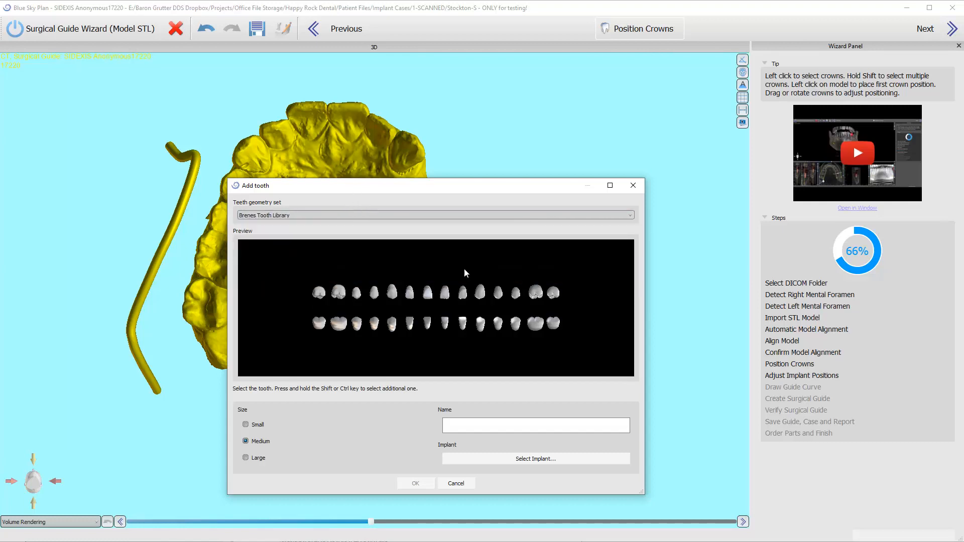
click(498, 295)
Select a Blue Sky Bio implant for the premolar: BIO | Max type, 4.30 platform, 8 mm long IJH4308.
click(466, 460)
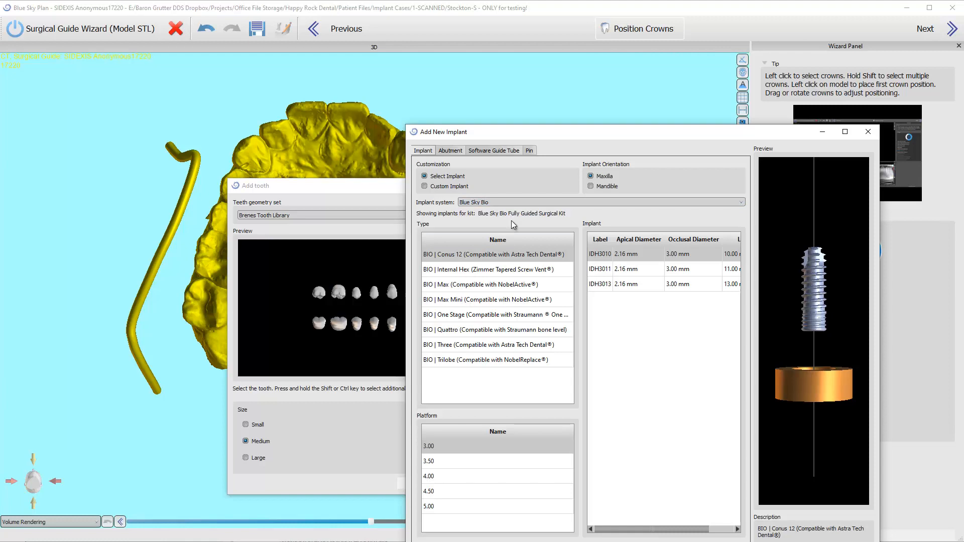
click(515, 203)
click(515, 201)
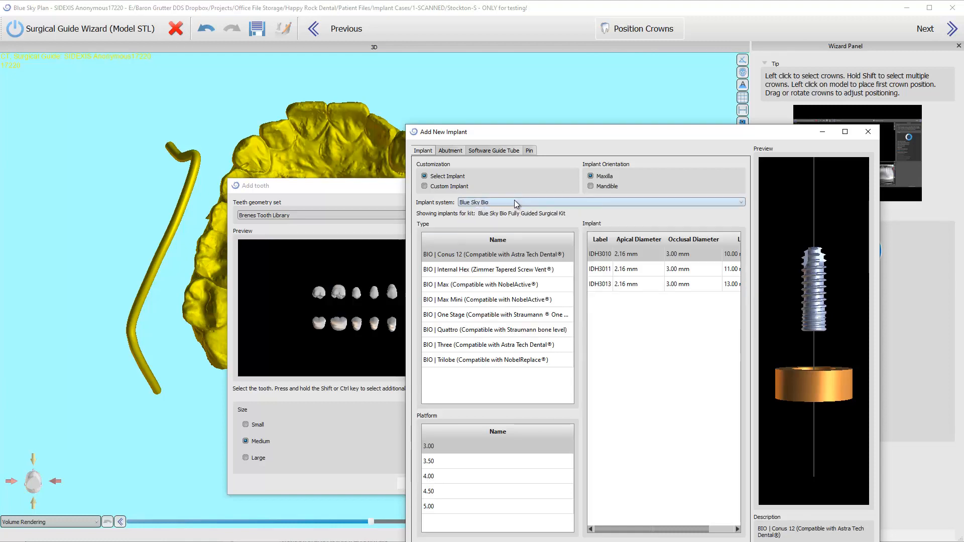
click(441, 285)
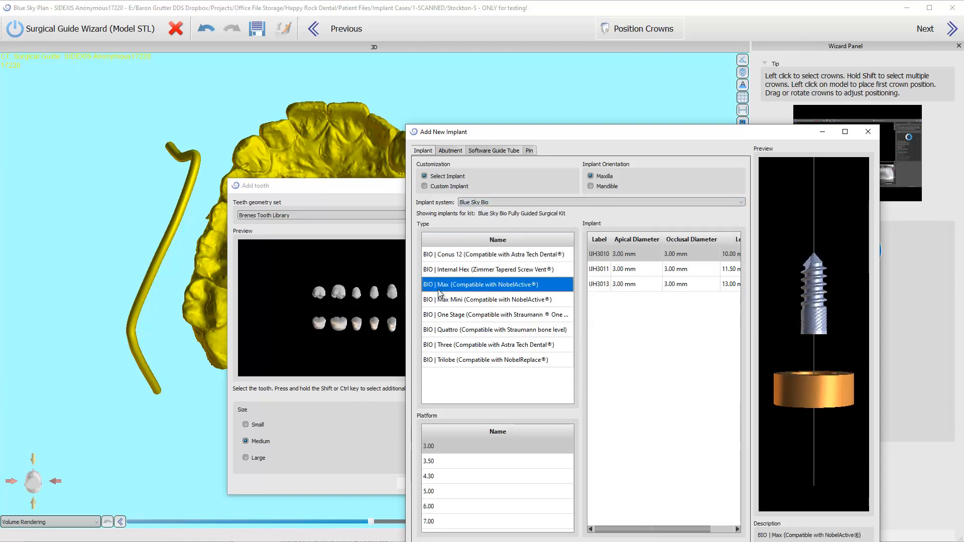
click(442, 475)
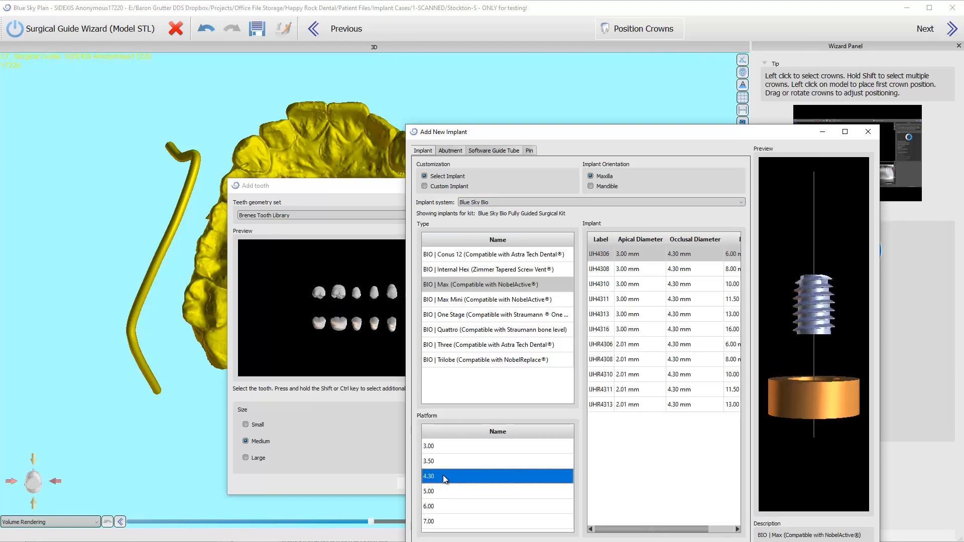
click(640, 271)
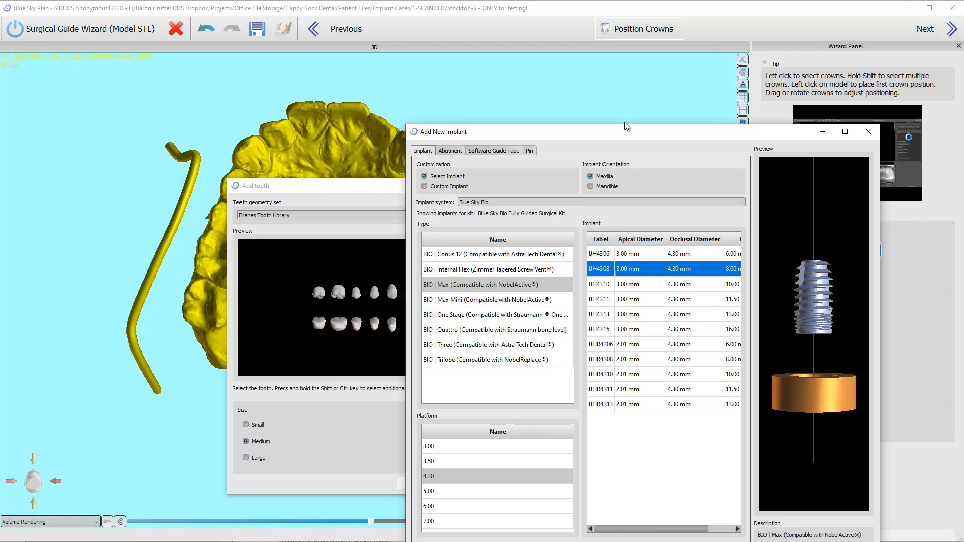
drag(625, 126, 619, 107)
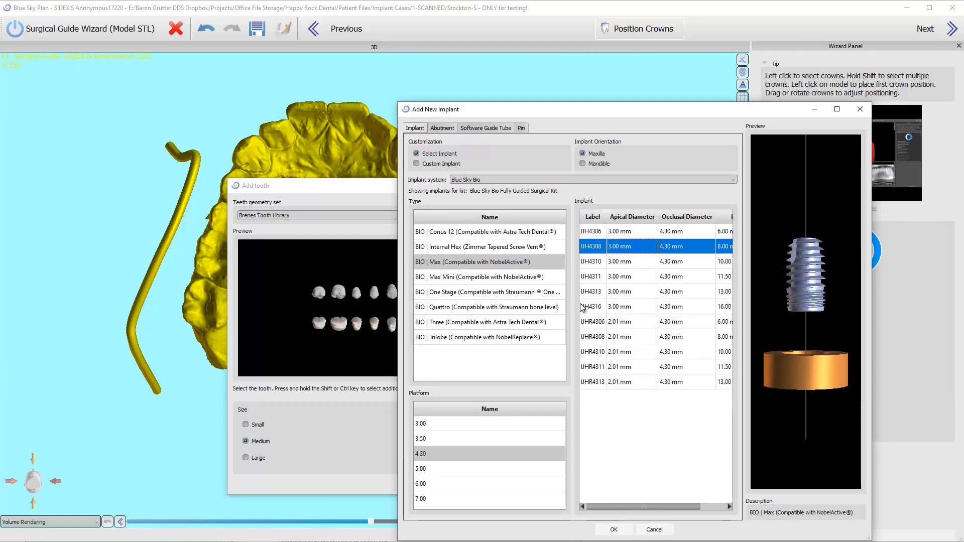
Add the straight ABJHNP18 abutment to the implant and accept the implant selection.
click(442, 129)
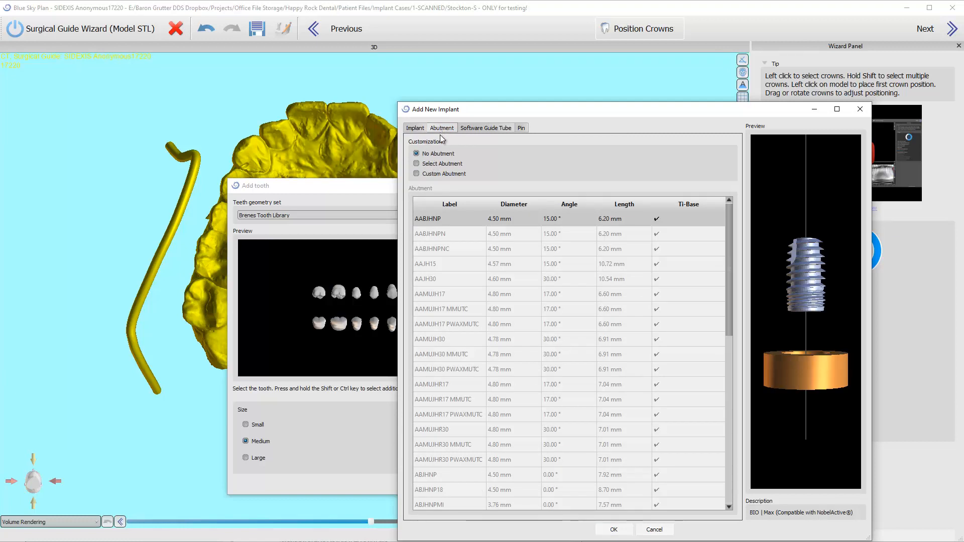
click(441, 164)
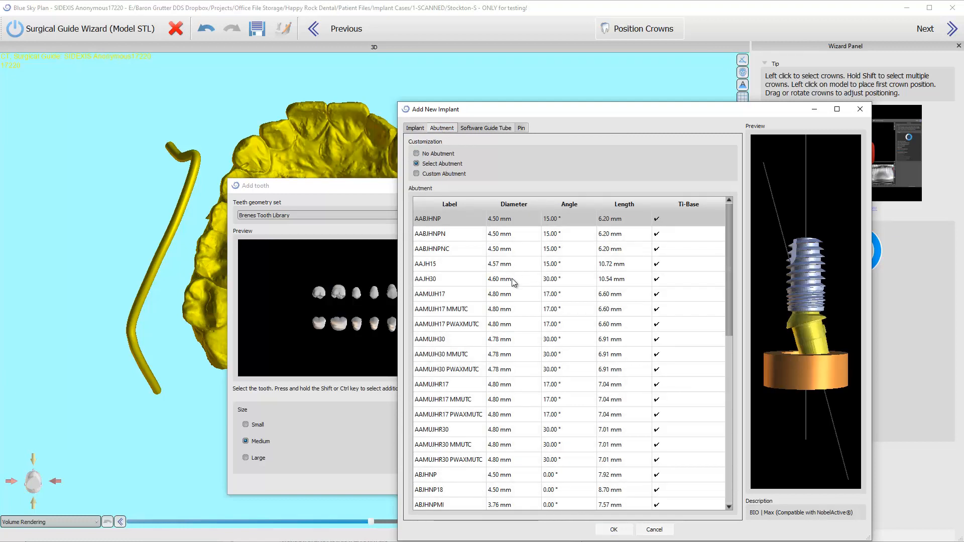
click(447, 489)
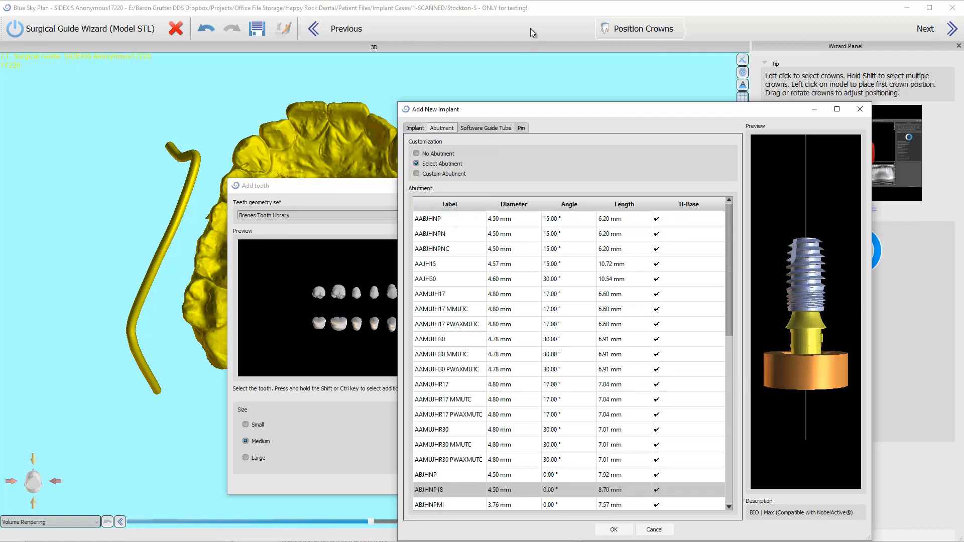
click(411, 131)
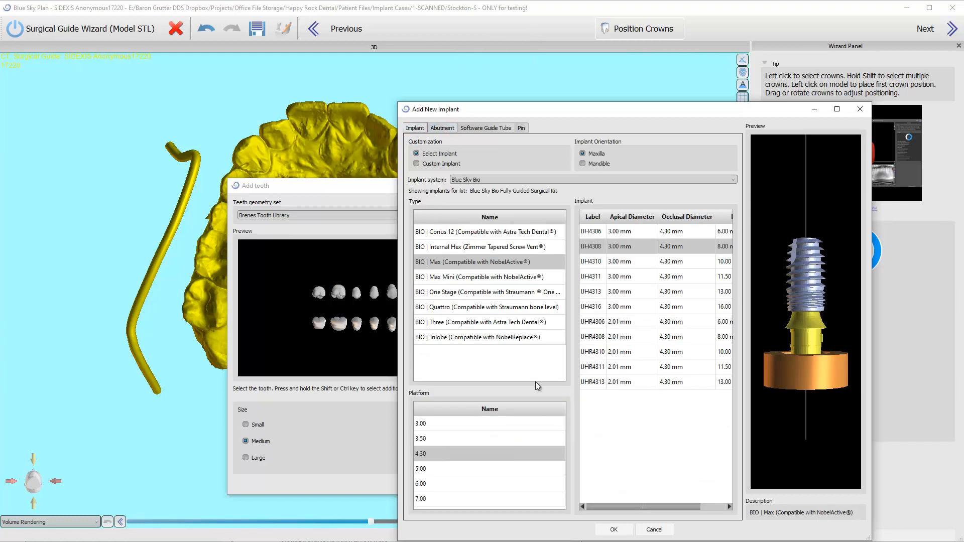
click(616, 531)
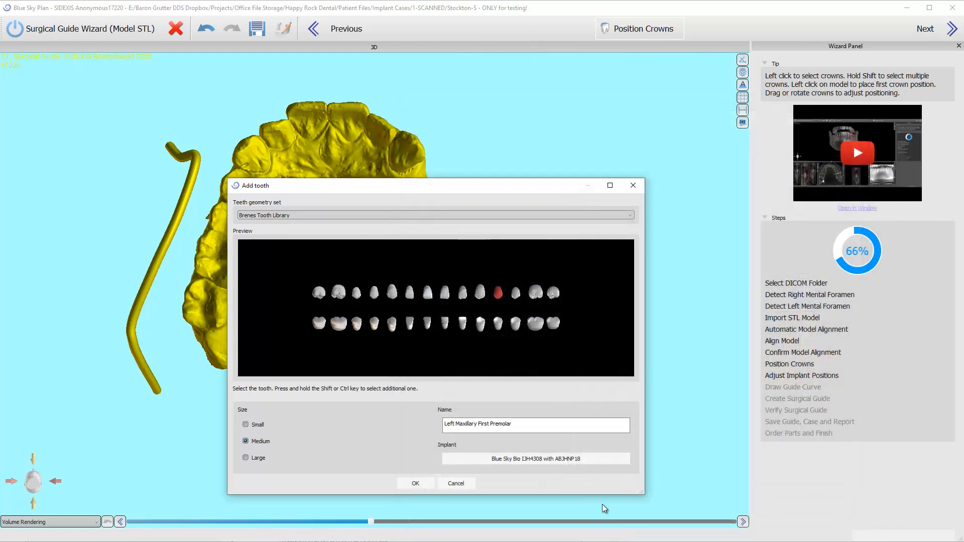
Place the premolar crown in the gap behind the left canine and inspect it with its implant from several angles.
click(425, 487)
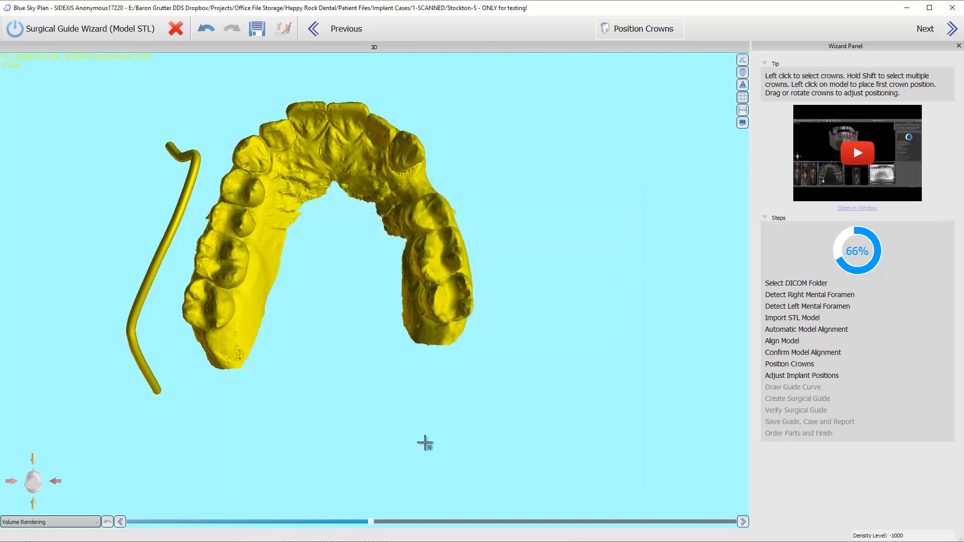
click(415, 186)
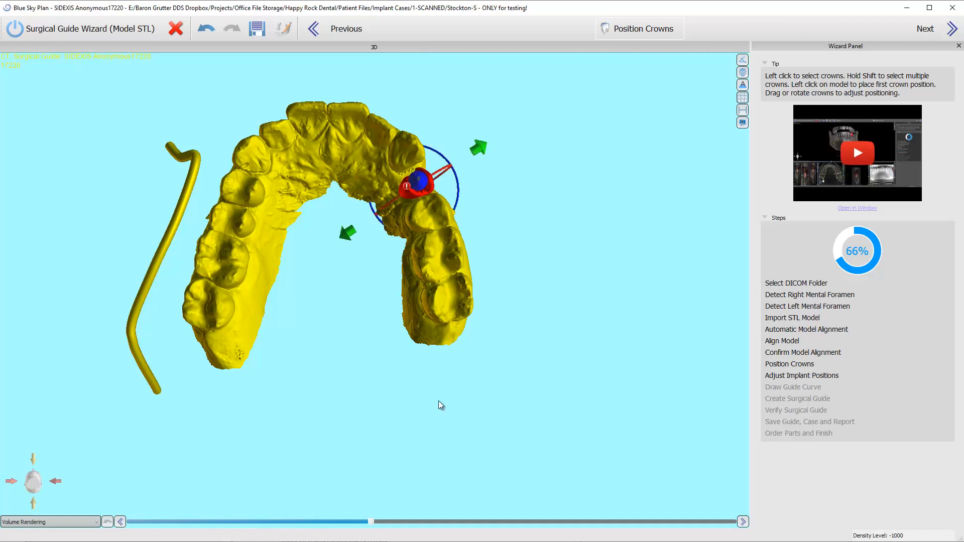
drag(485, 336, 492, 300)
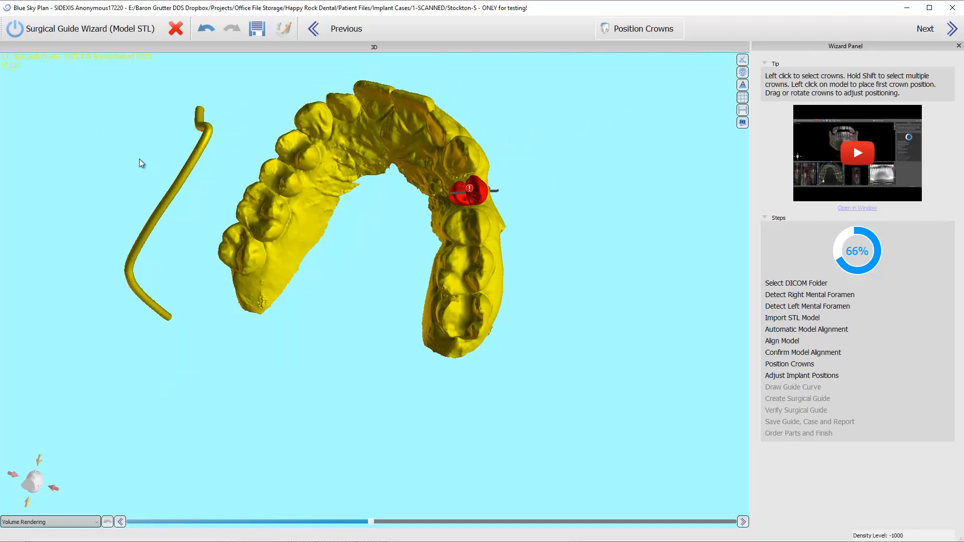
drag(189, 180, 298, 388)
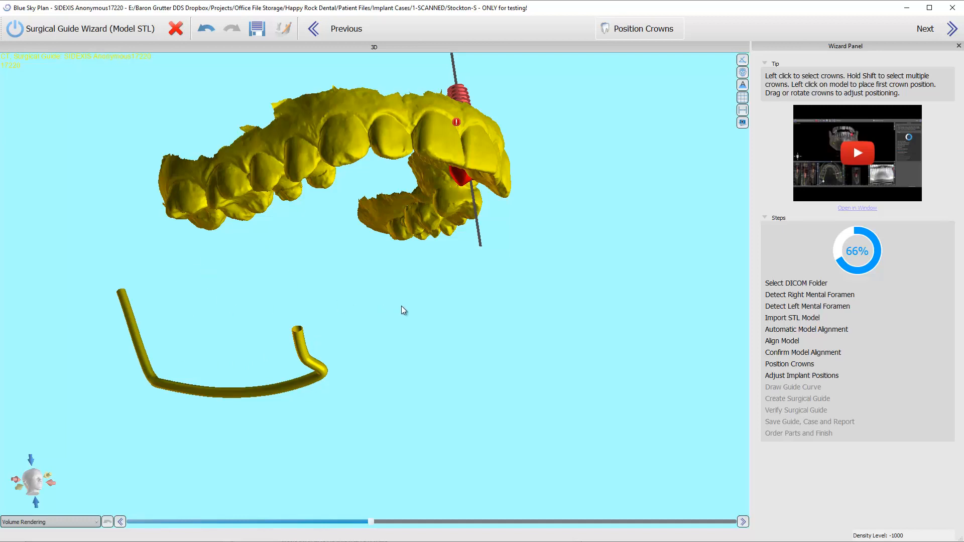
drag(402, 307, 213, 362)
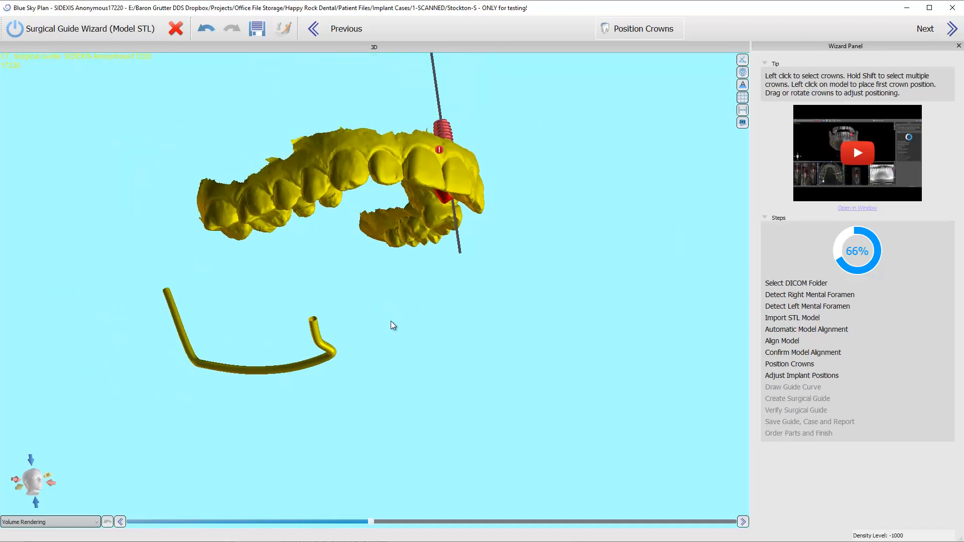
drag(391, 322, 188, 310)
drag(379, 241, 184, 408)
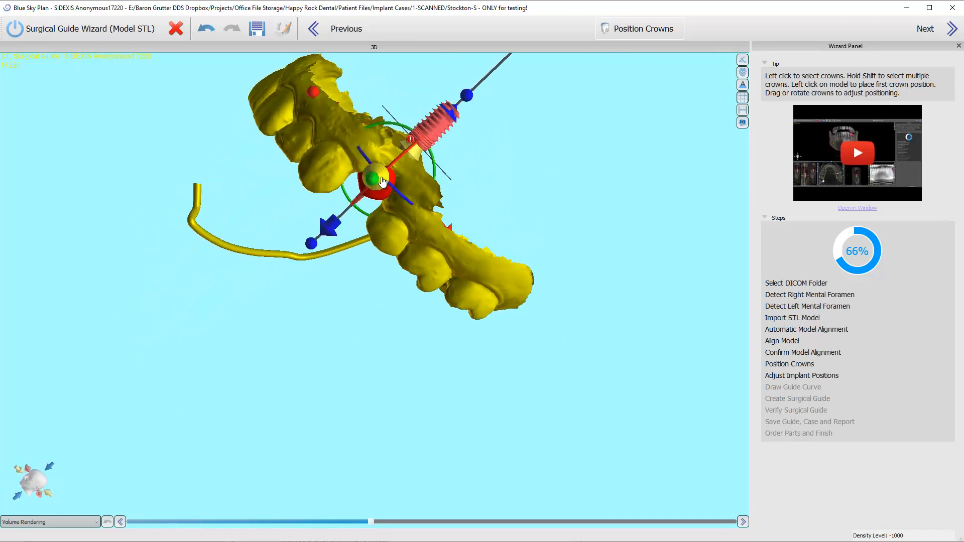
Enlarge the crown buccopalatally and mesiodistally to fill the gap, and rotate it slightly about its long axis.
drag(327, 224, 448, 209)
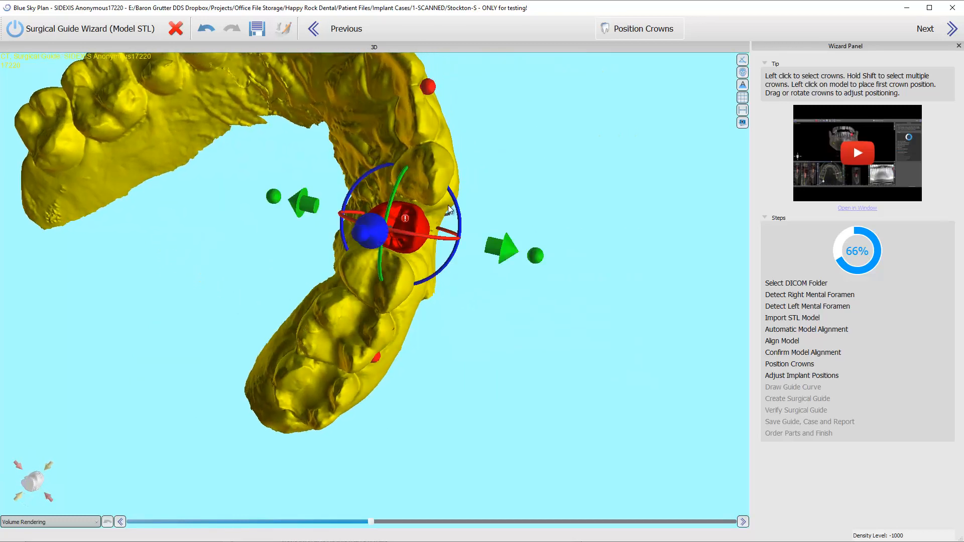
drag(535, 255, 551, 259)
drag(433, 74, 432, 55)
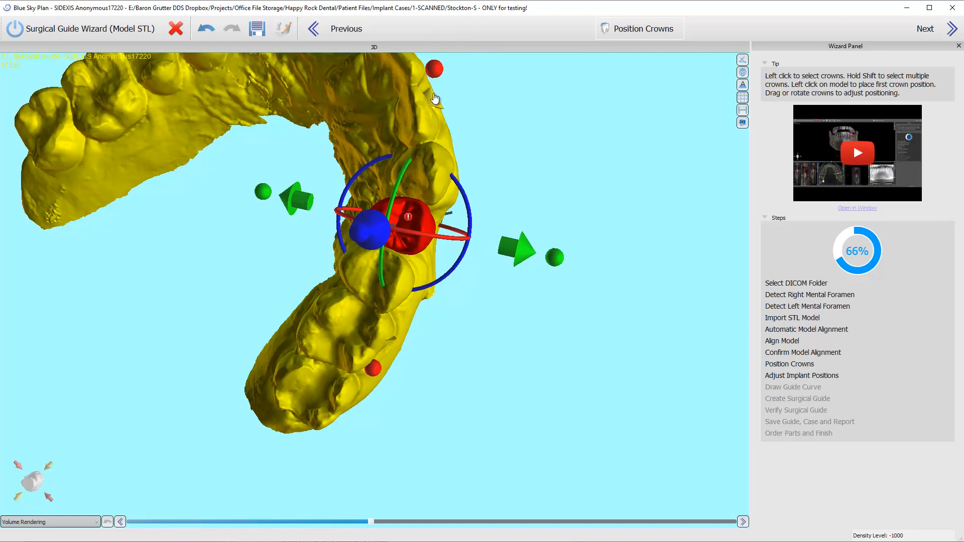
drag(435, 95, 435, 97)
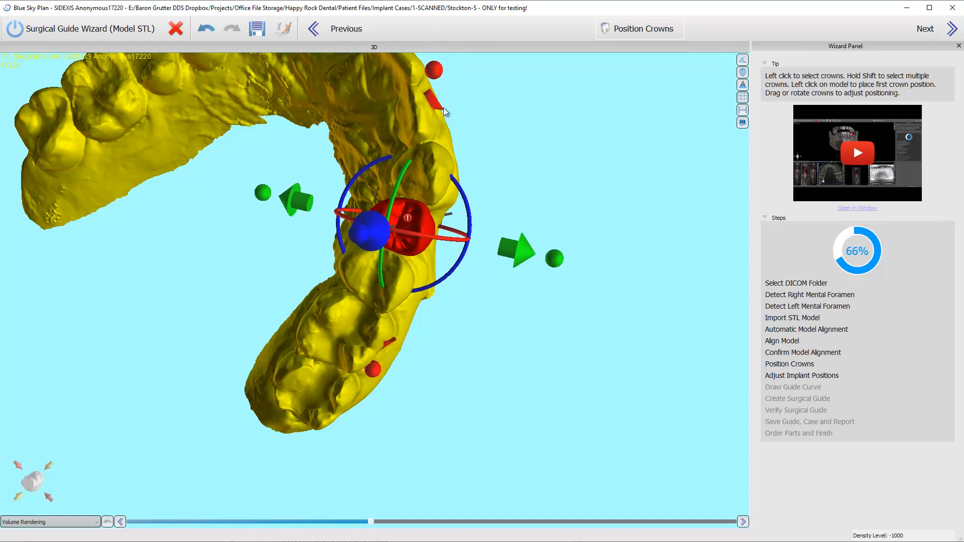
drag(457, 182, 461, 189)
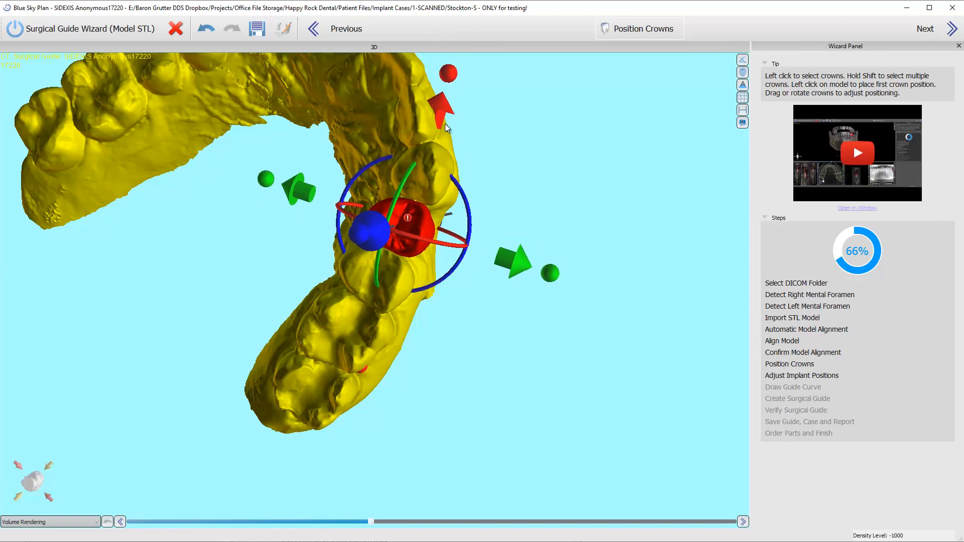
From the buccal side, tilt the crown mesiodistally and adjust its height along the long axis to suit the neighbouring teeth.
drag(495, 318, 471, 193)
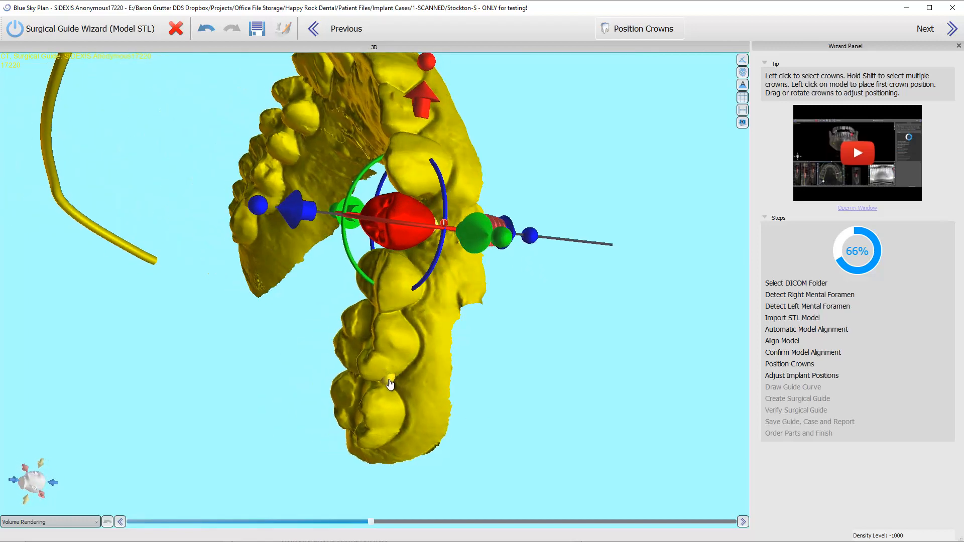
mouse_move(398, 378)
mouse_down()
mouse_move(425, 363)
mouse_move(495, 365)
mouse_move(510, 172)
mouse_move(267, 480)
mouse_move(99, 263)
mouse_up()
drag(481, 441, 527, 311)
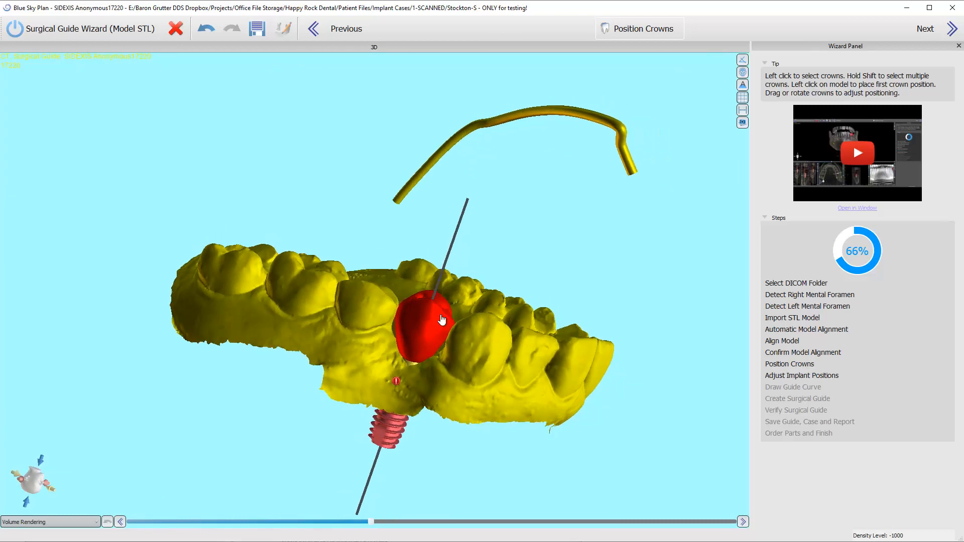
click(442, 318)
drag(473, 289, 470, 276)
drag(455, 235, 454, 237)
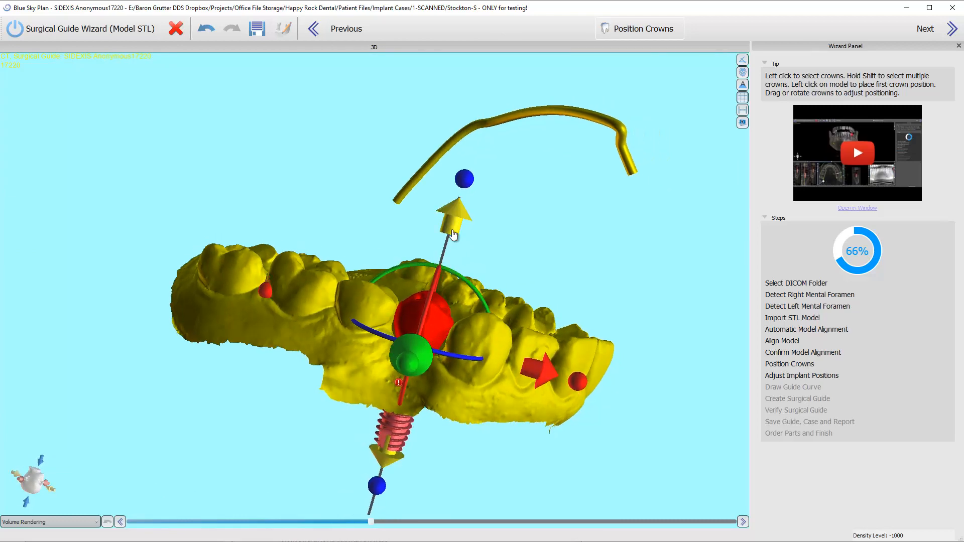
Tilt the crown buccopalatally as seen from the front of the arch and check its alignment in an enlarged occlusal view.
drag(493, 311, 403, 309)
drag(475, 200, 348, 323)
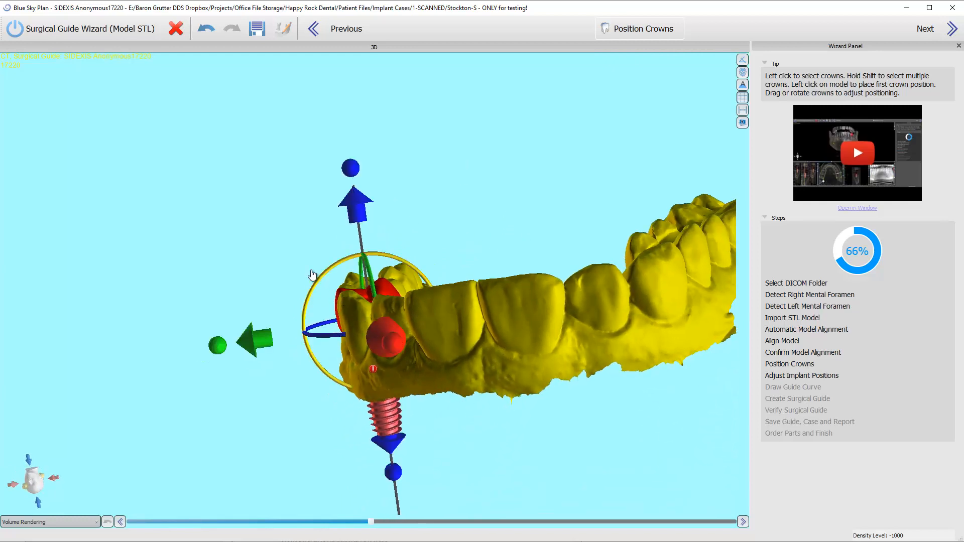
drag(310, 276, 345, 318)
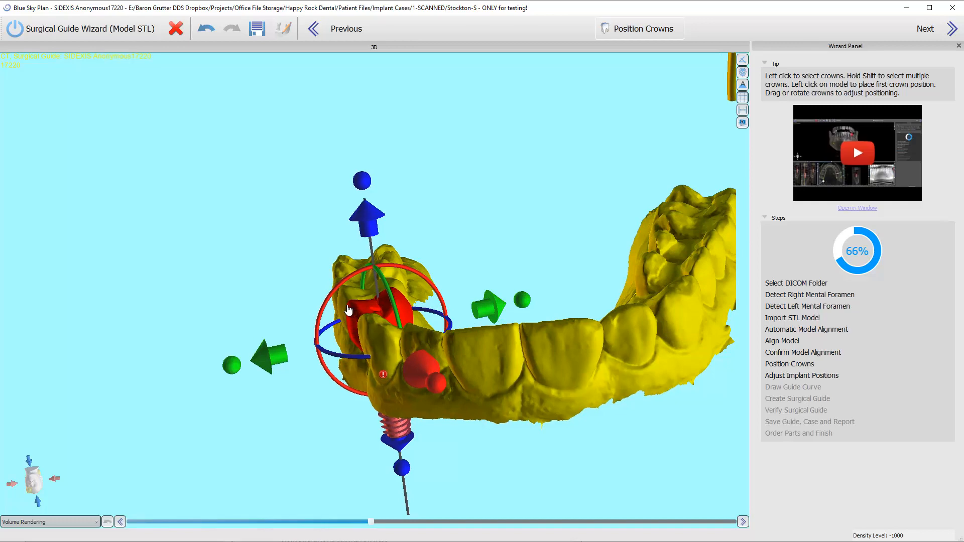
drag(462, 251, 438, 418)
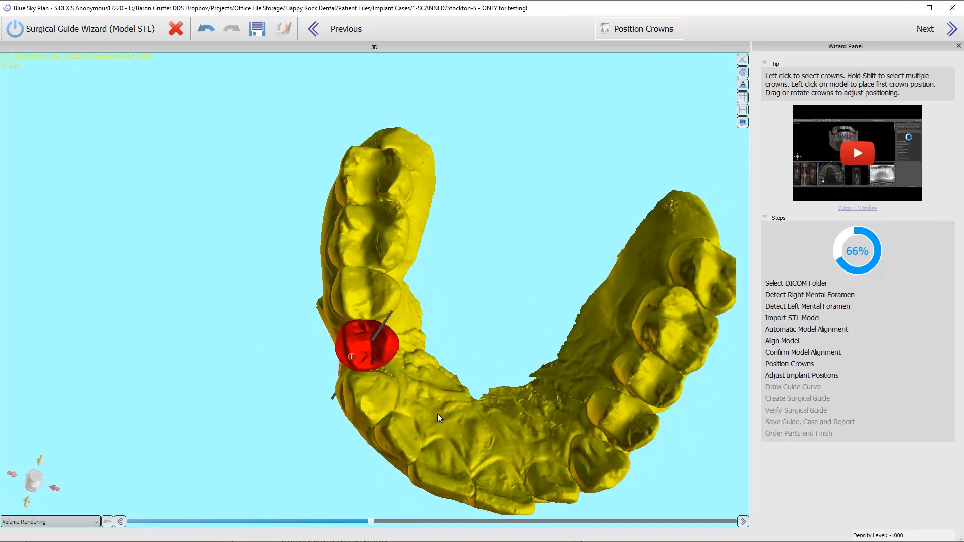
middle_drag(439, 413, 444, 431)
scroll(444, 431, up, 2)
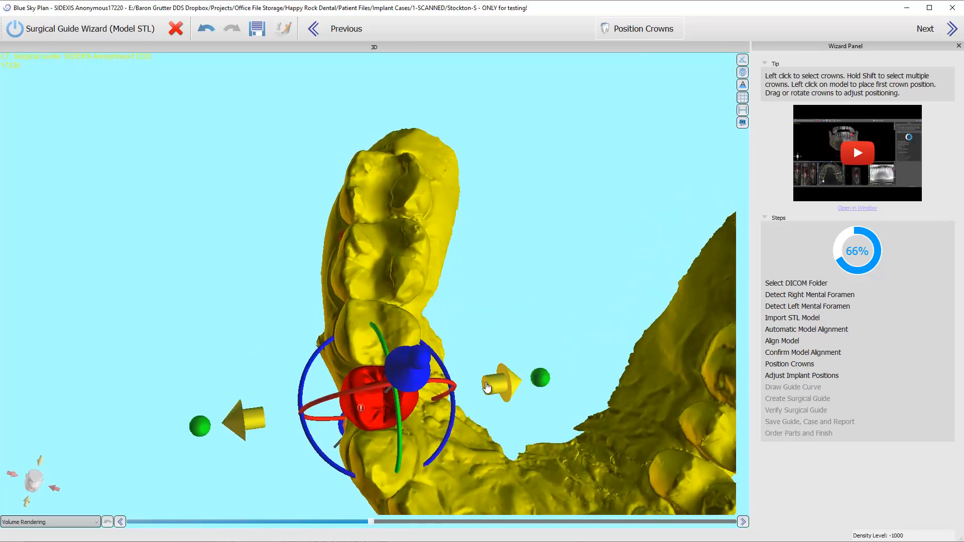
Shift the premolar crown slightly buccally and enlarge it a little mesiodistally to fill the gap.
drag(487, 387, 442, 373)
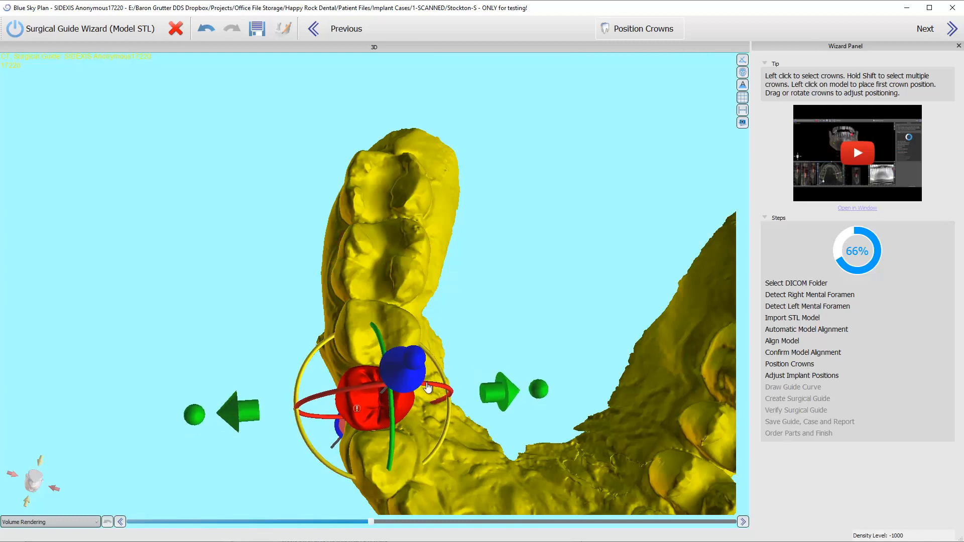
right_drag(453, 473, 287, 332)
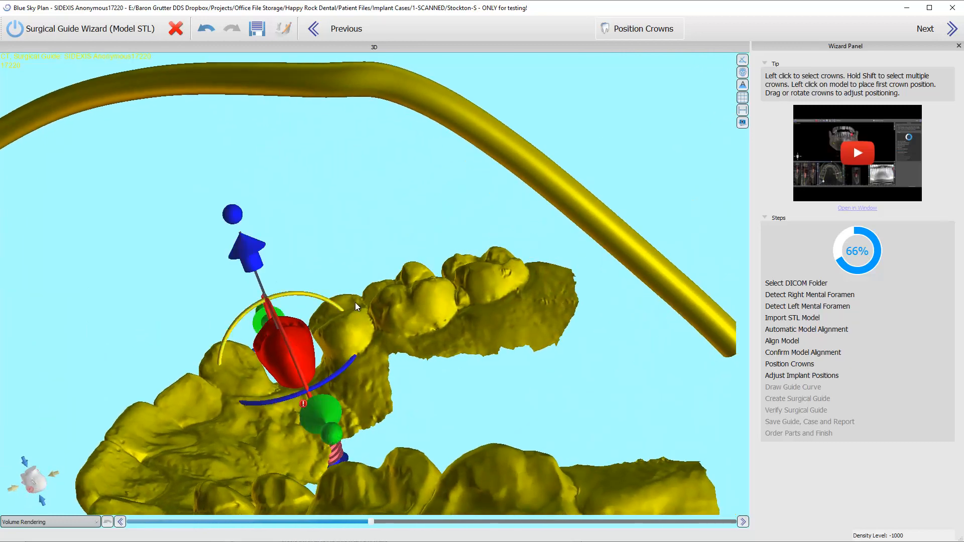
right_drag(528, 421, 375, 269)
drag(438, 304, 442, 300)
drag(383, 336, 573, 207)
mouse_move(287, 377)
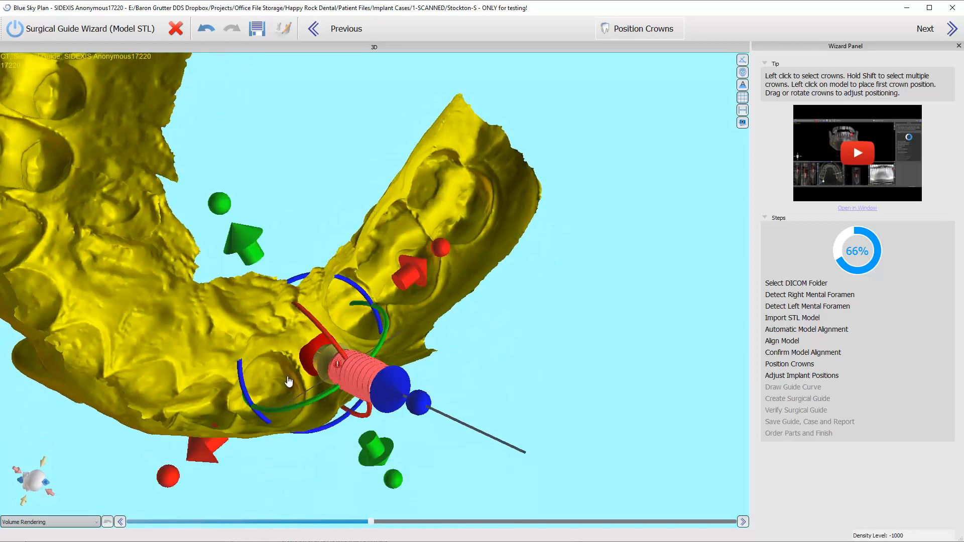
drag(174, 482, 170, 484)
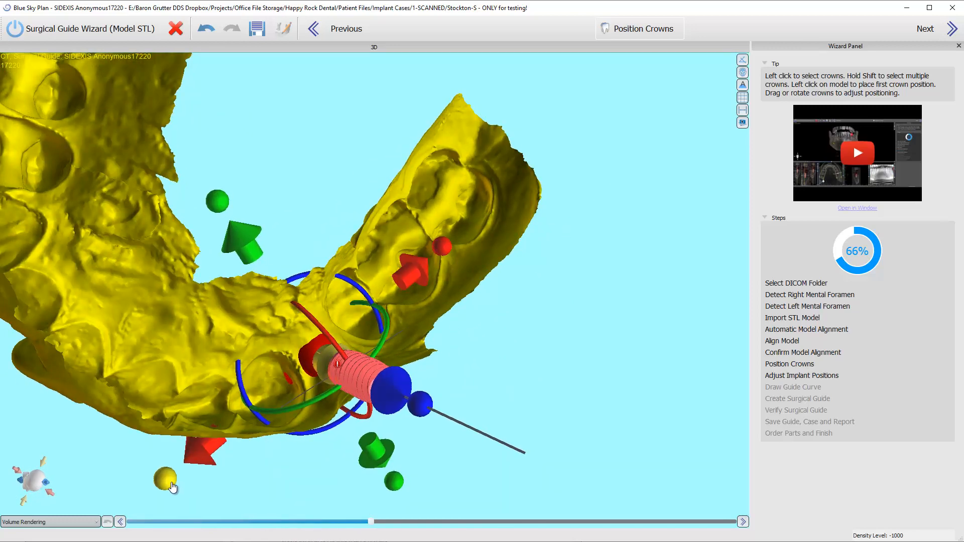
Viewed from behind the arch, lower the crown slightly along its long axis and tilt it buccopalatally.
drag(492, 301, 267, 480)
drag(290, 225, 168, 402)
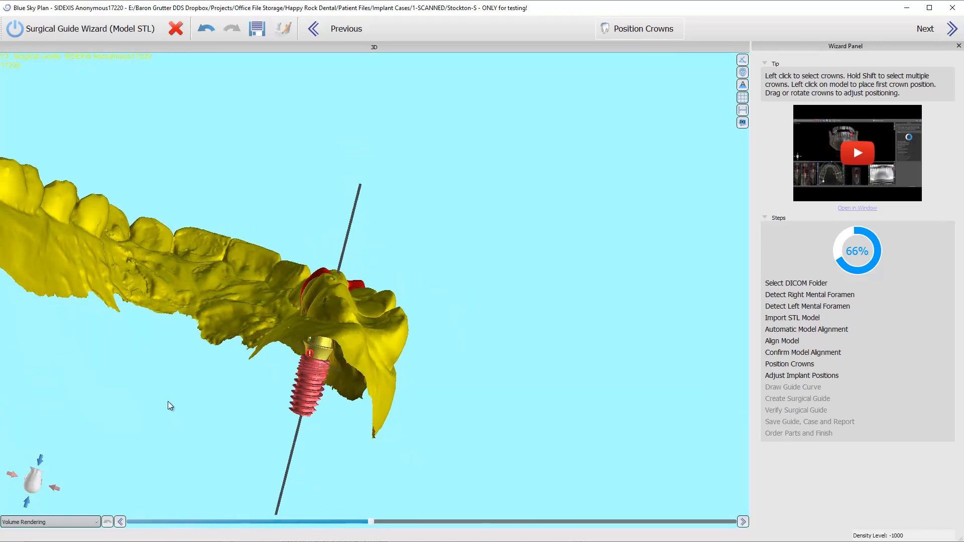
drag(450, 330, 419, 281)
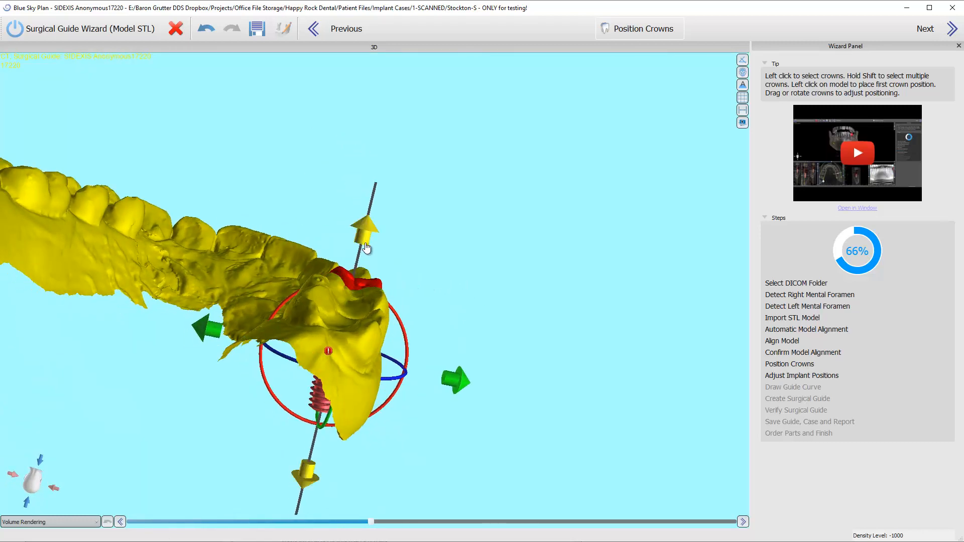
drag(368, 237, 368, 239)
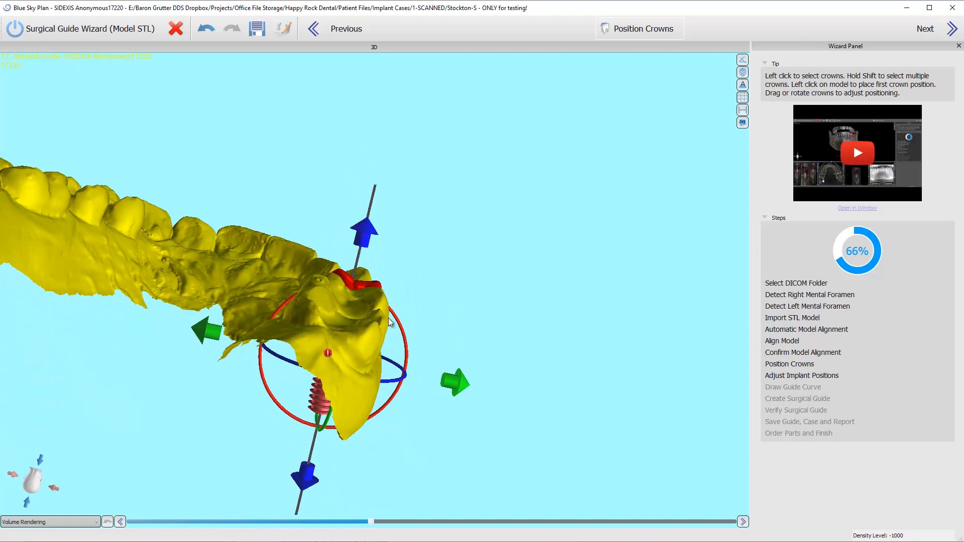
drag(393, 317, 391, 310)
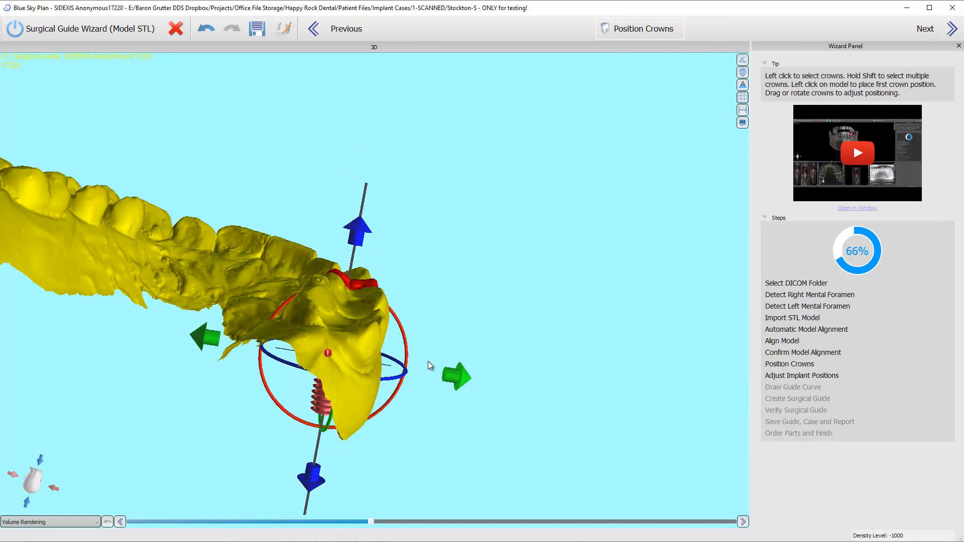
drag(450, 376, 451, 377)
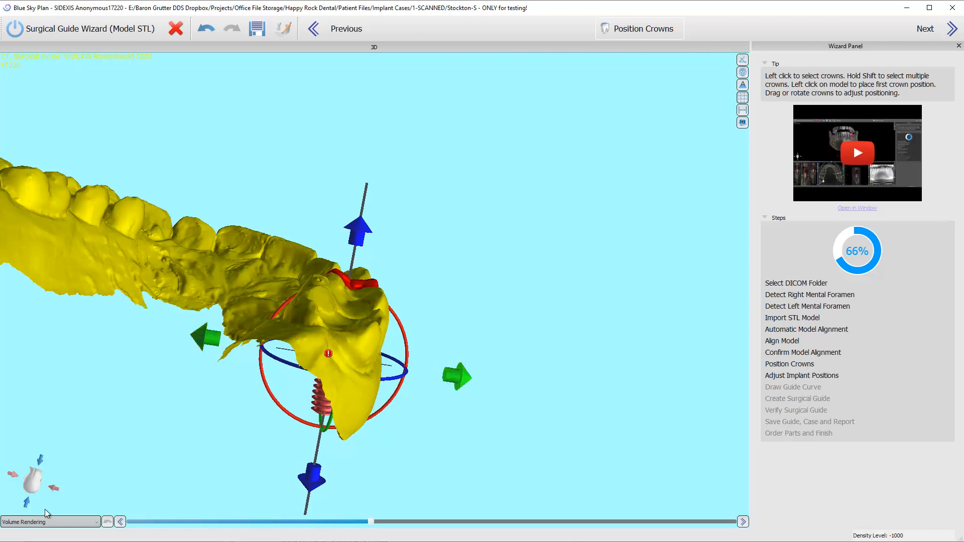
Check the crown and implant in occlusal, frontal and buccal views, and advance the wizard to Adjust Implant Positions.
click(40, 460)
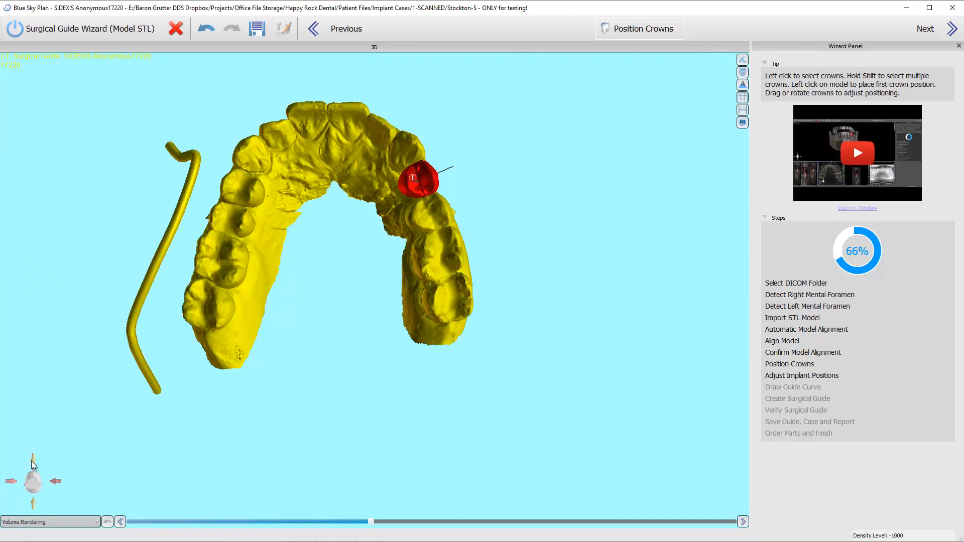
click(32, 461)
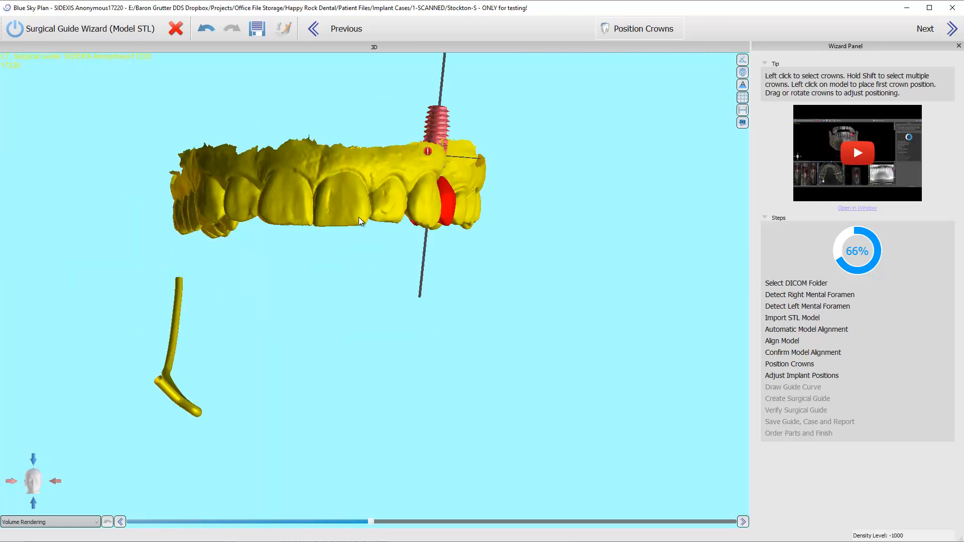
drag(358, 217, 388, 128)
click(400, 99)
drag(613, 360, 695, 134)
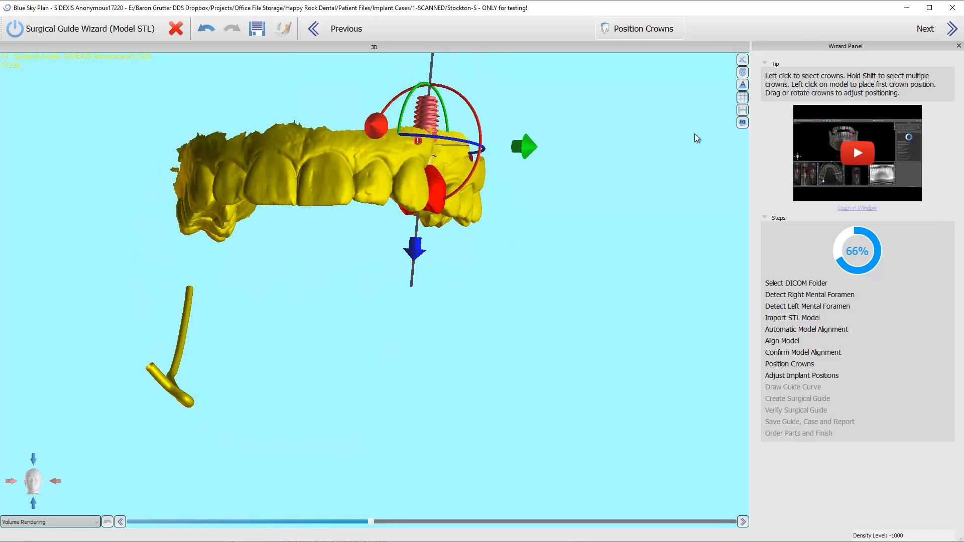
click(568, 184)
drag(567, 185, 417, 221)
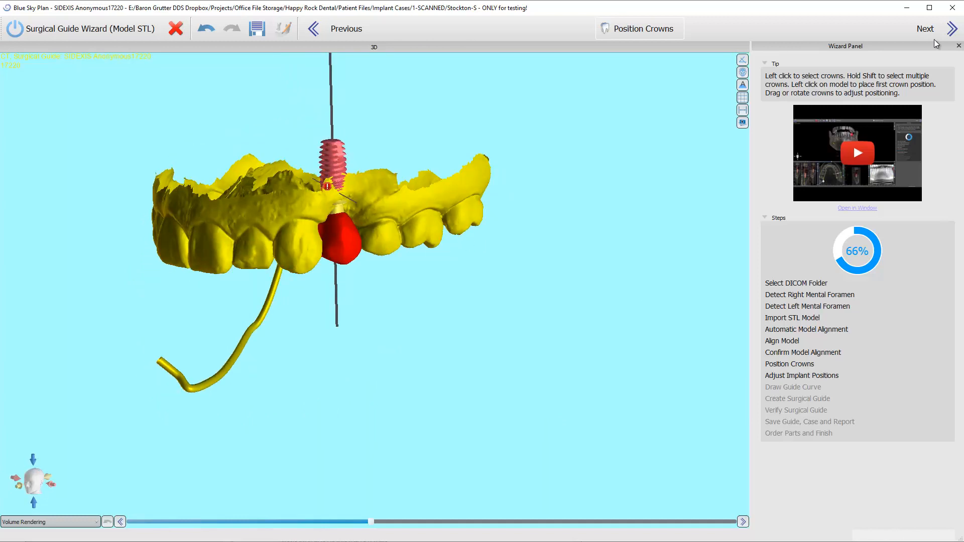
click(930, 32)
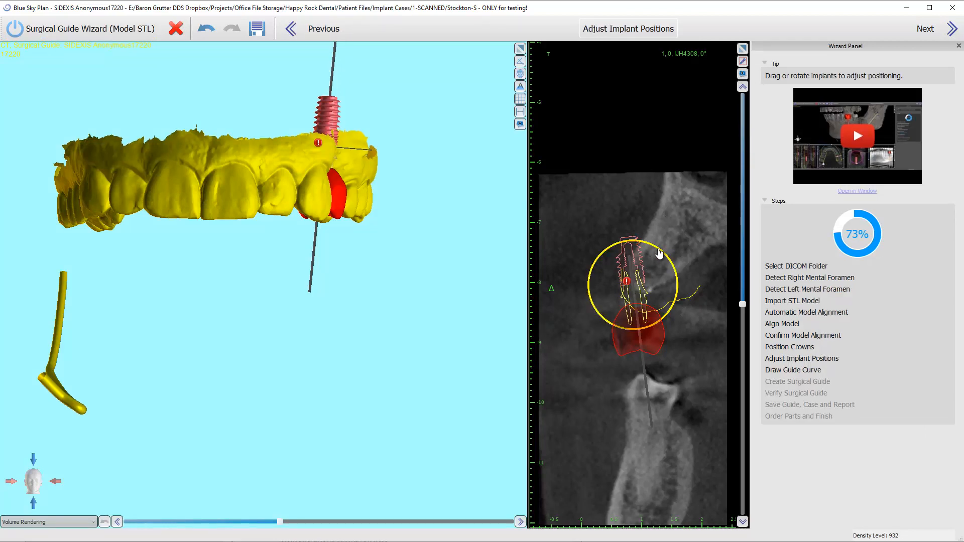
Tilt the implant buccopalatally in the cross-section to follow the bony ridge, and turn the slice to 82° for a mesiodistal view.
drag(661, 253, 647, 275)
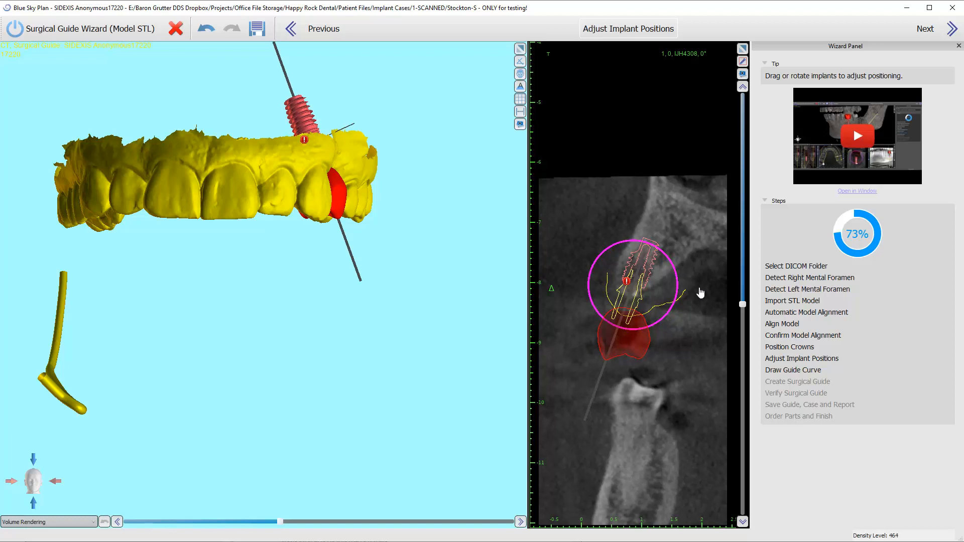
click(742, 299)
click(743, 301)
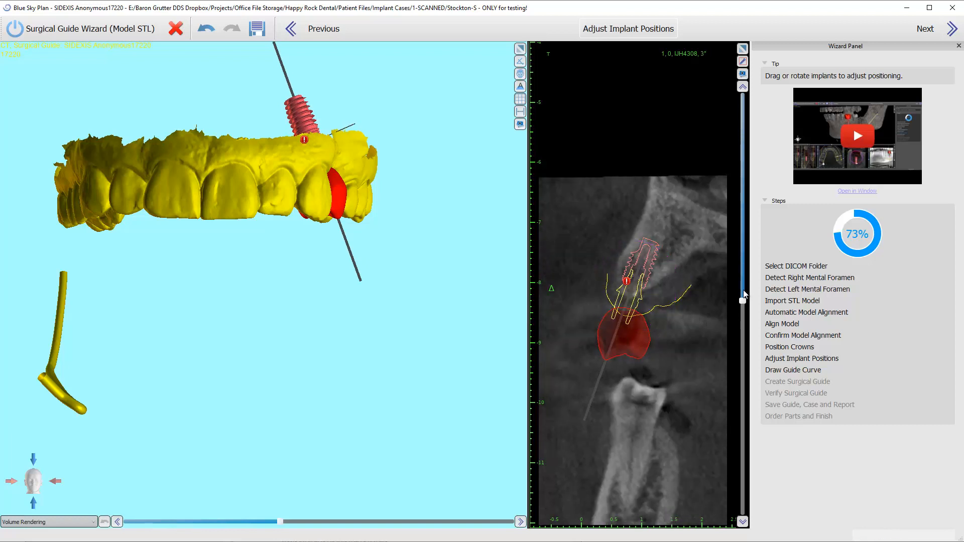
drag(742, 301, 742, 150)
click(743, 212)
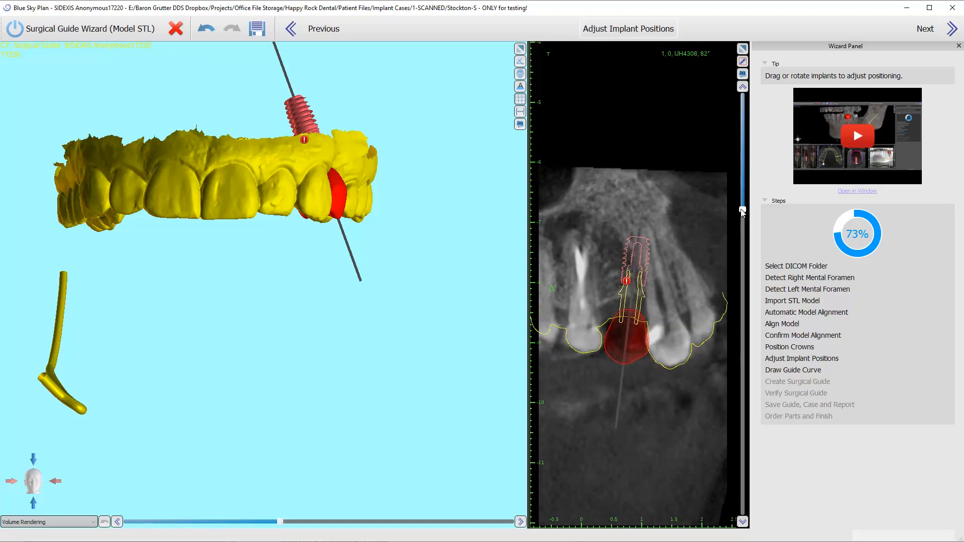
Align the cross-section with the implant's long axis and fine-tune the implant's mesiodistal tilt and depth between the neighbouring roots.
click(743, 62)
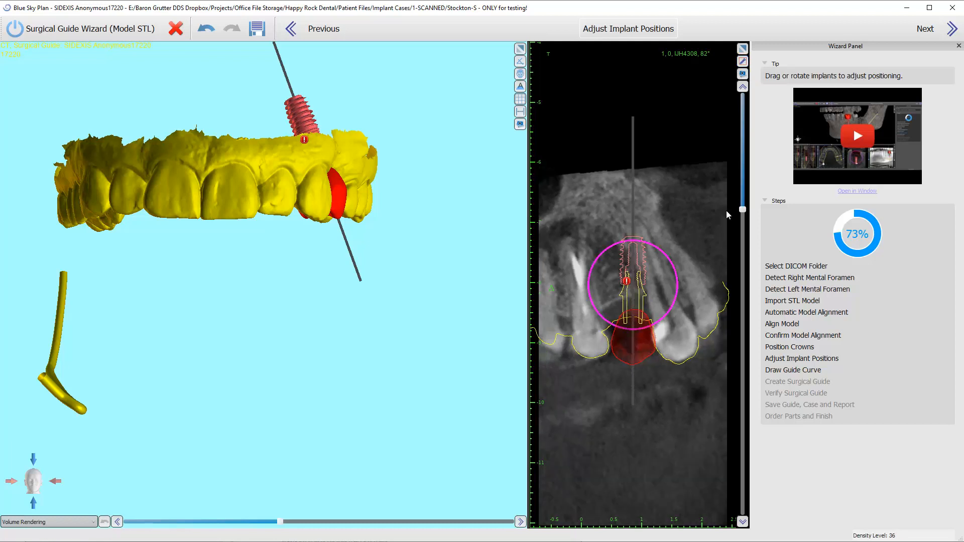
click(739, 169)
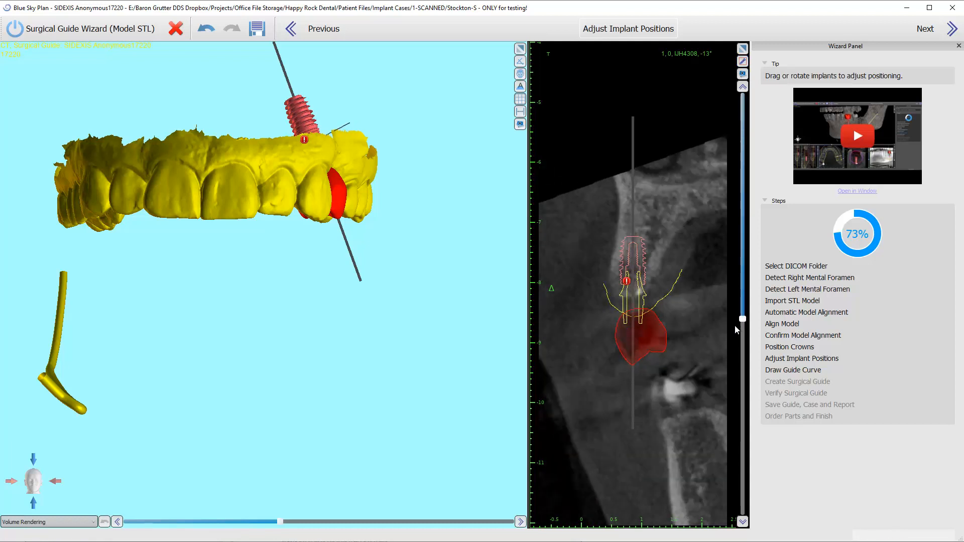
drag(738, 166, 736, 195)
mouse_move(646, 252)
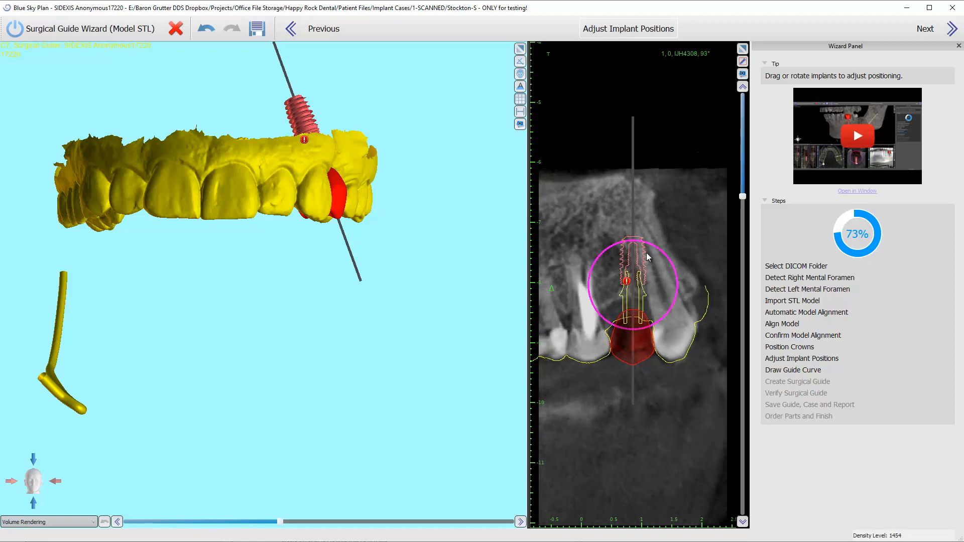
drag(657, 246, 630, 268)
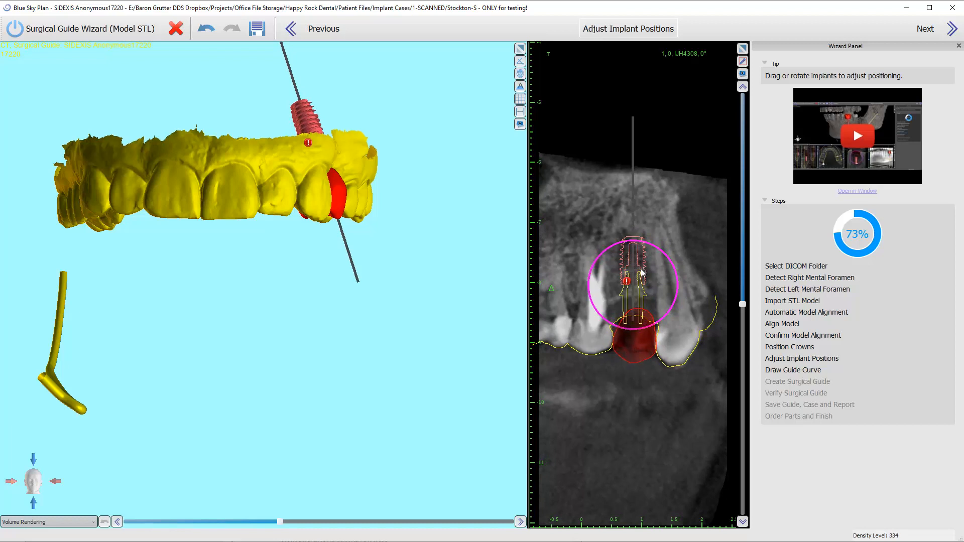
drag(642, 271, 642, 279)
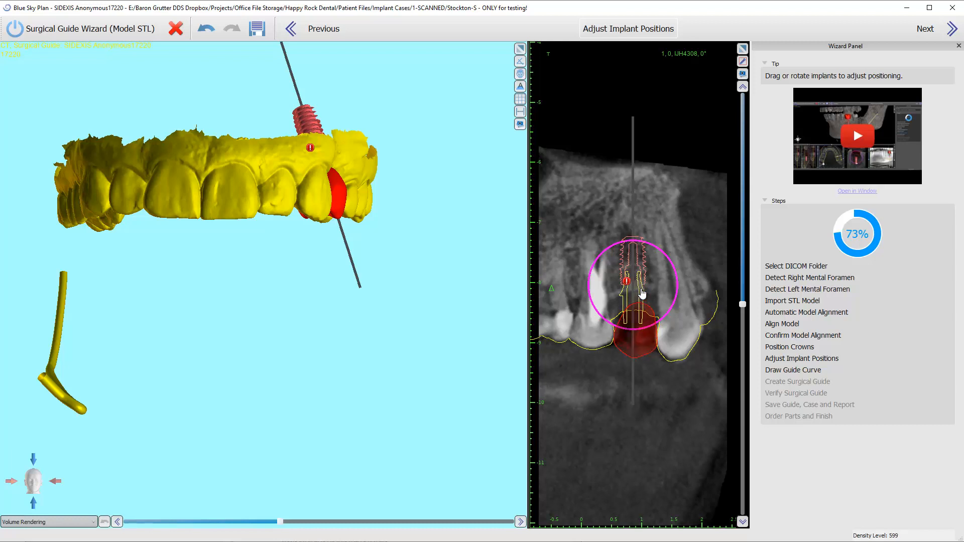
Rotate the cross-section back and forth around the implant to examine the buccal and palatal bone beside its threads.
scroll(651, 271, down, 2)
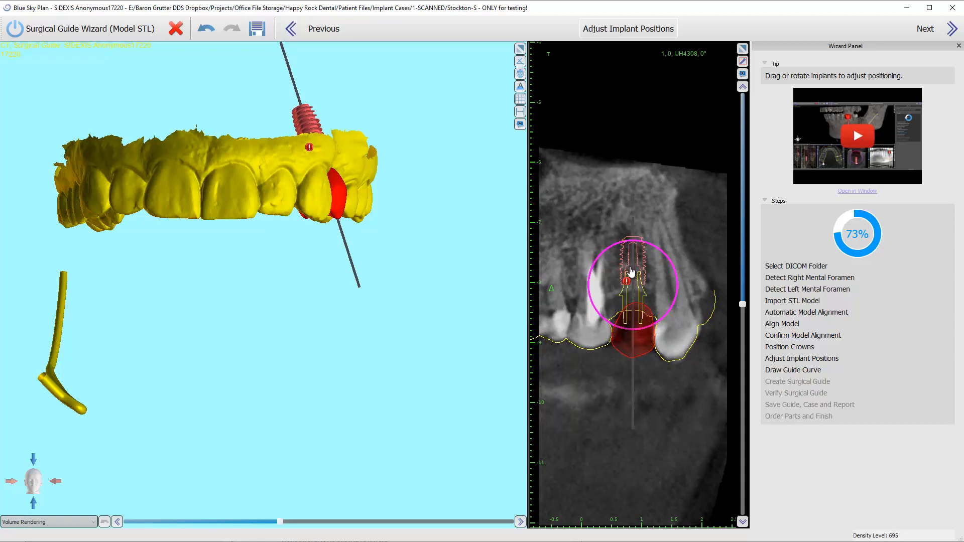
scroll(647, 266, down, 5)
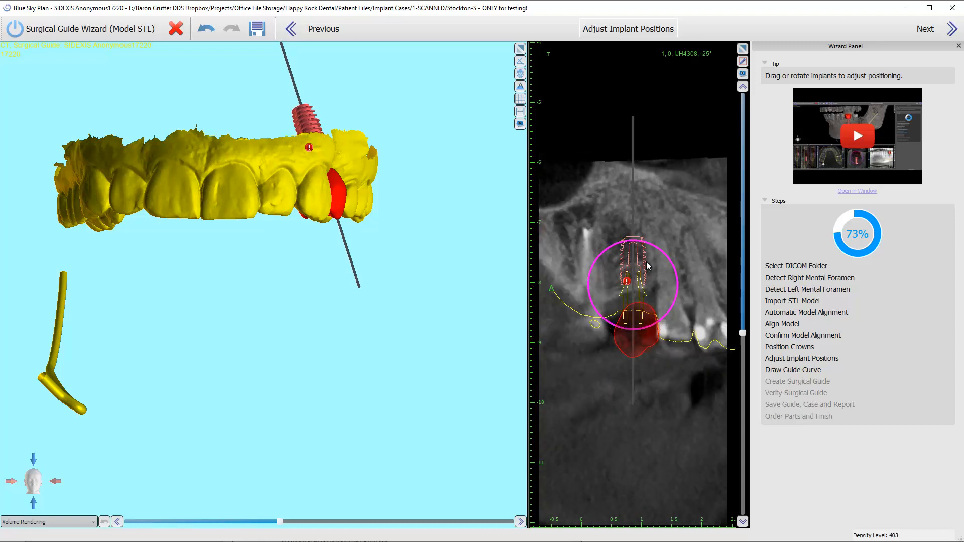
scroll(647, 266, down, 6)
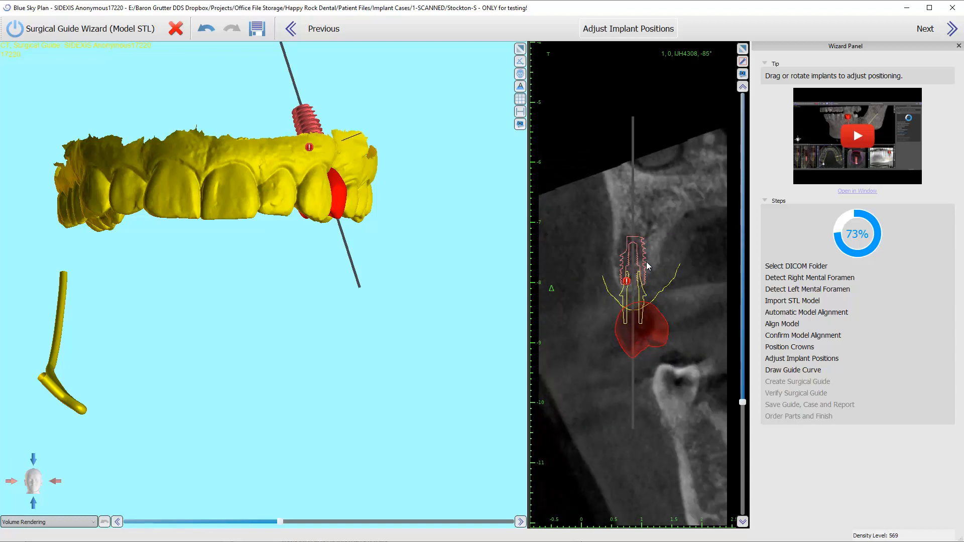
scroll(647, 266, down, 1)
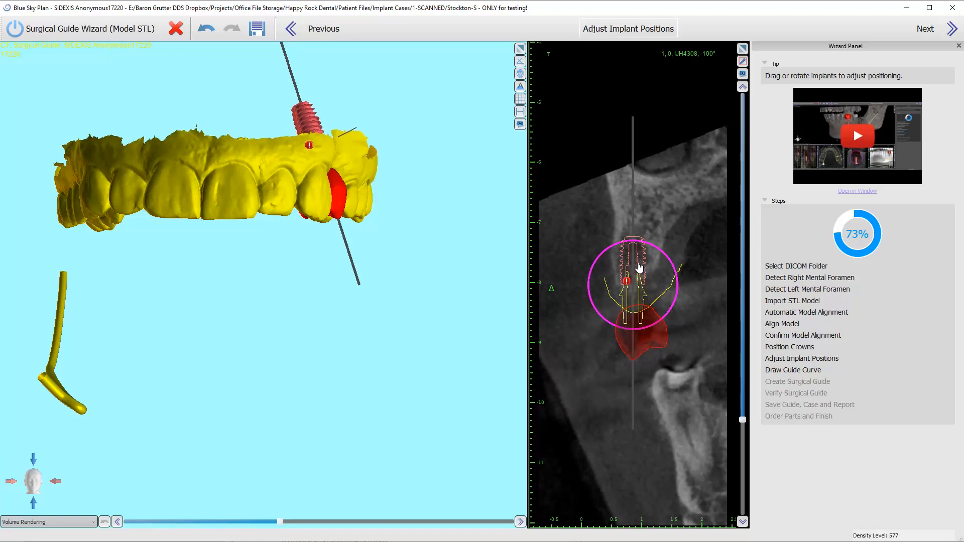
scroll(656, 270, down, 5)
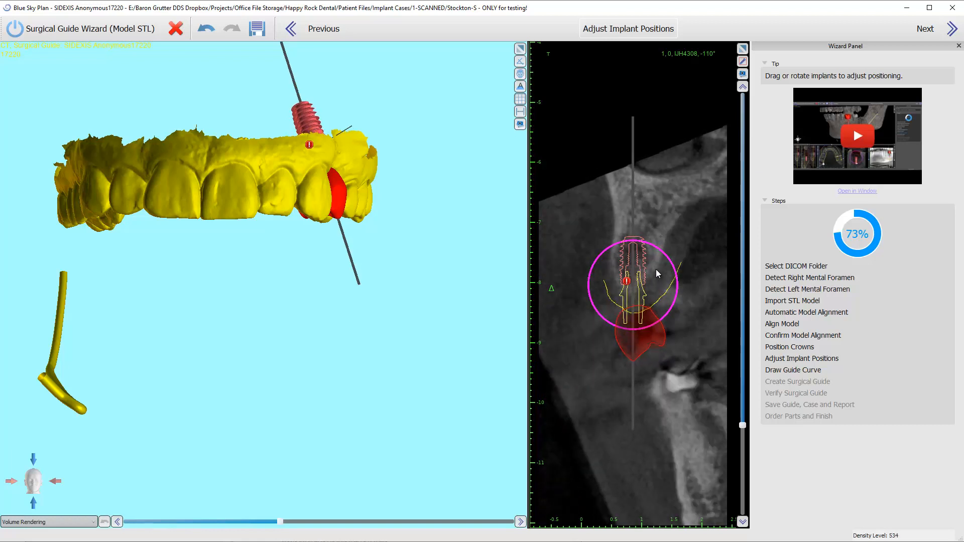
scroll(656, 272, up, 6)
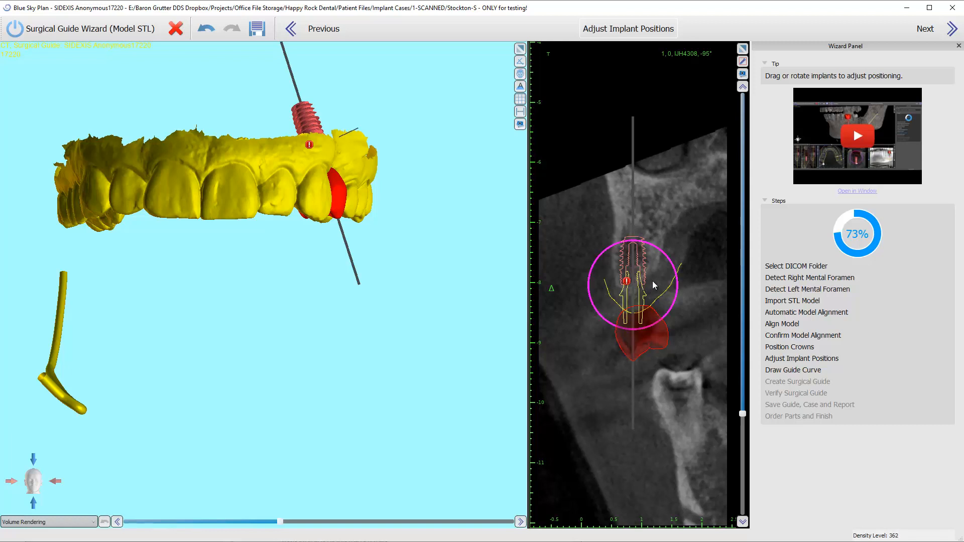
scroll(653, 281, down, 8)
scroll(653, 283, up, 10)
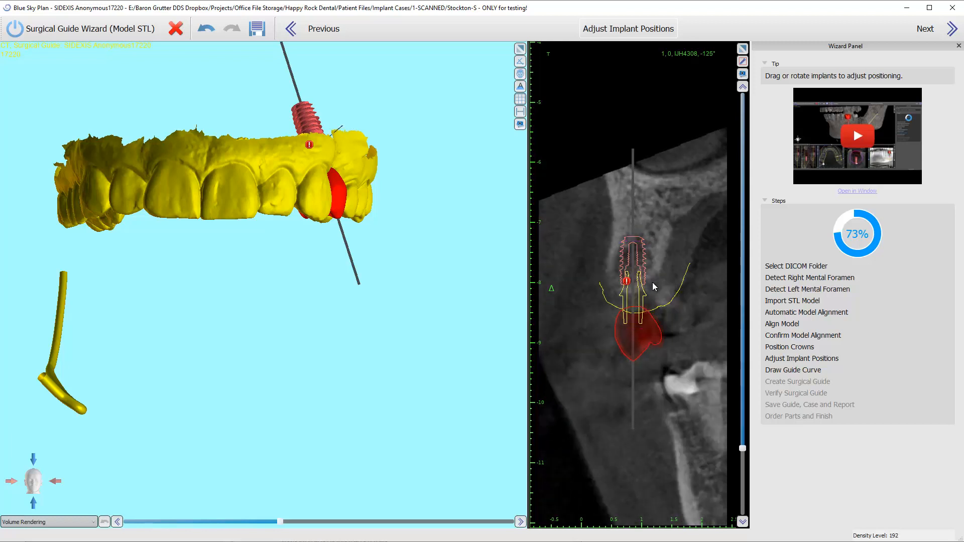
scroll(652, 282, down, 3)
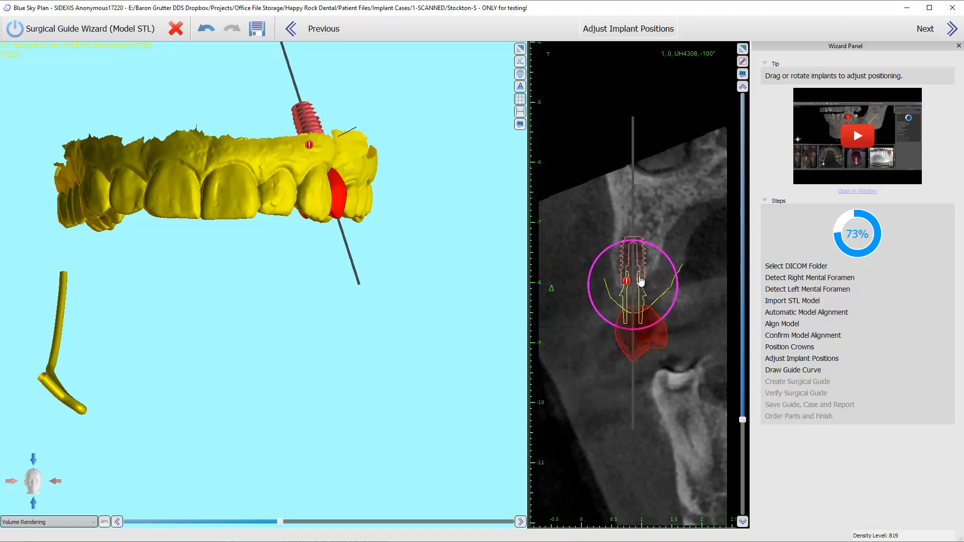
Nudge the implant slightly deeper into the bone and check its fit in slices rotated around its axis.
key(Up)
key(Up)
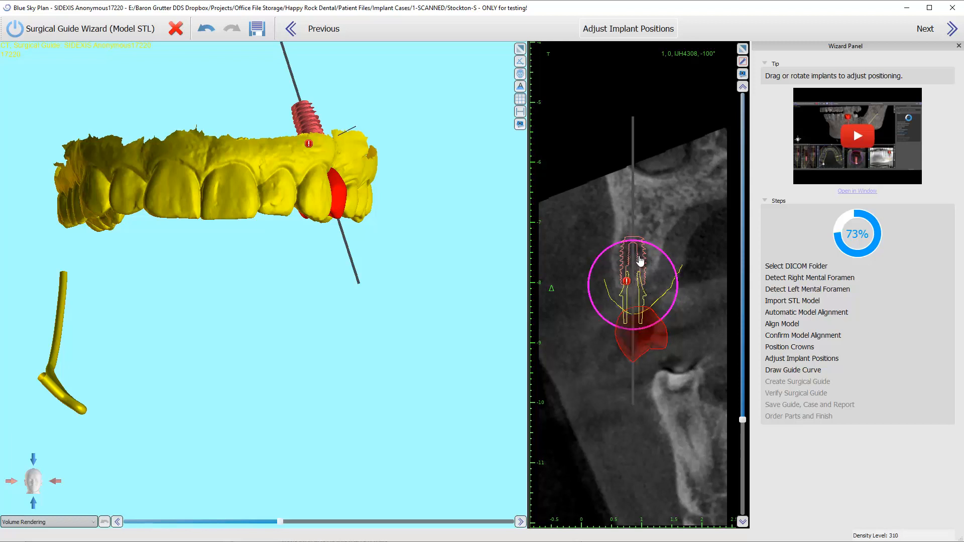
scroll(667, 291, down, 7)
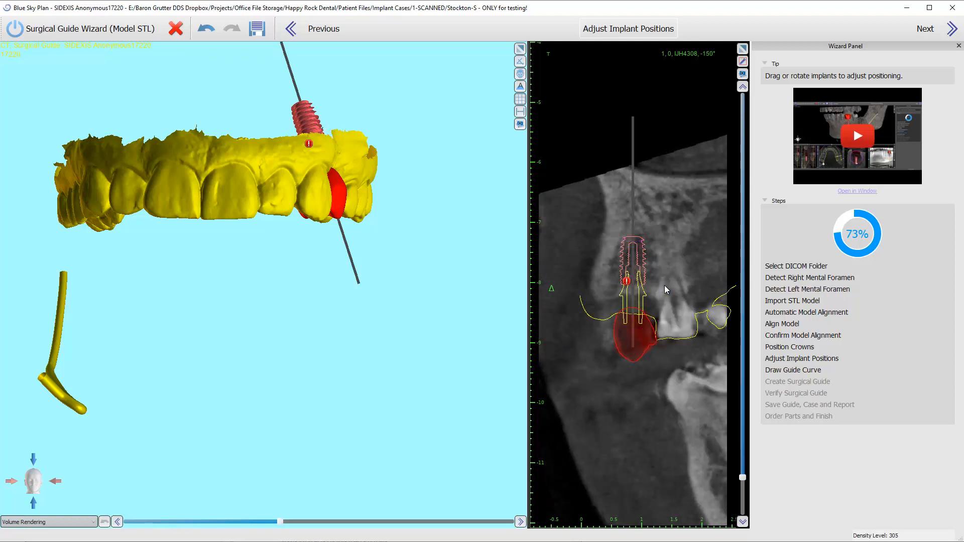
scroll(665, 286, down, 2)
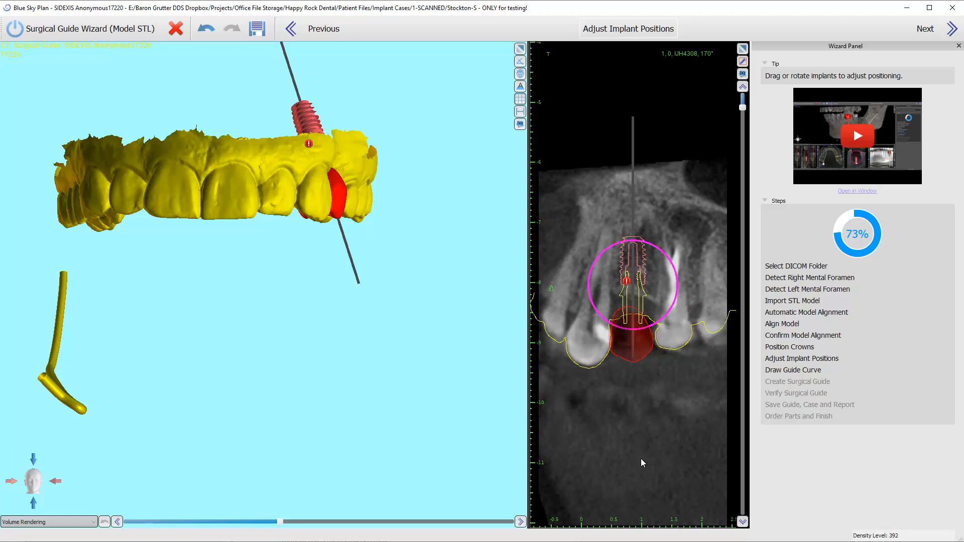
scroll(645, 304, down, 2)
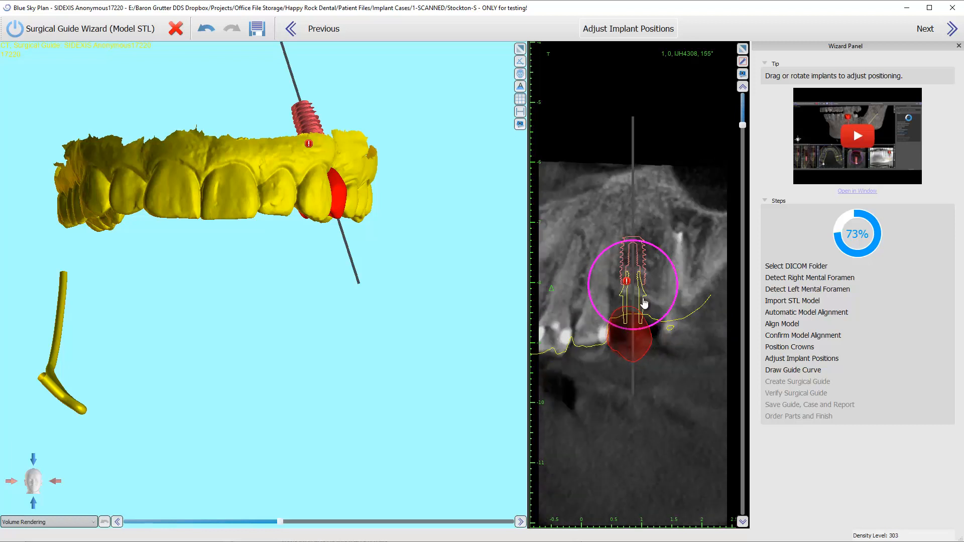
scroll(645, 304, down, 4)
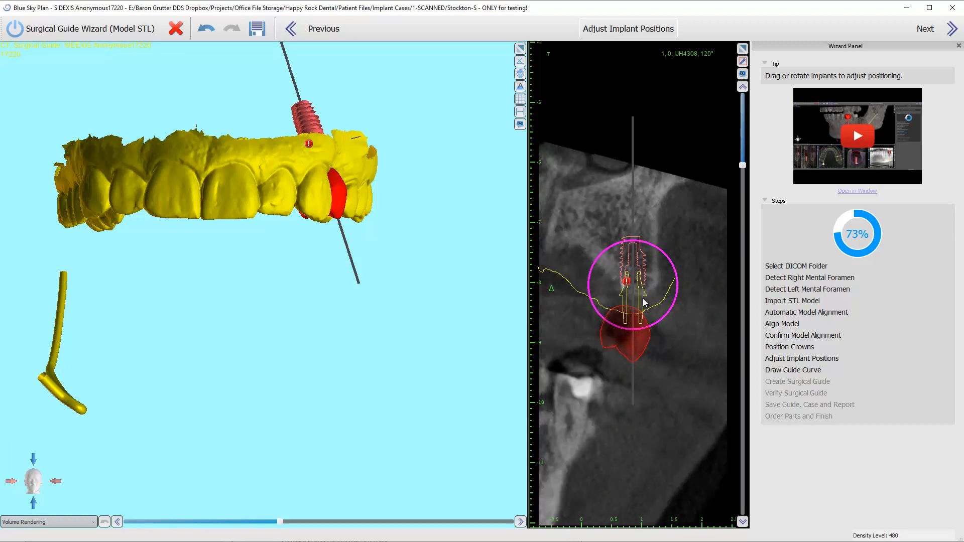
Advance from implant positioning to drawing the guide curve and resolve the collision between the software guide tube and the model.
scroll(645, 303, down, 8)
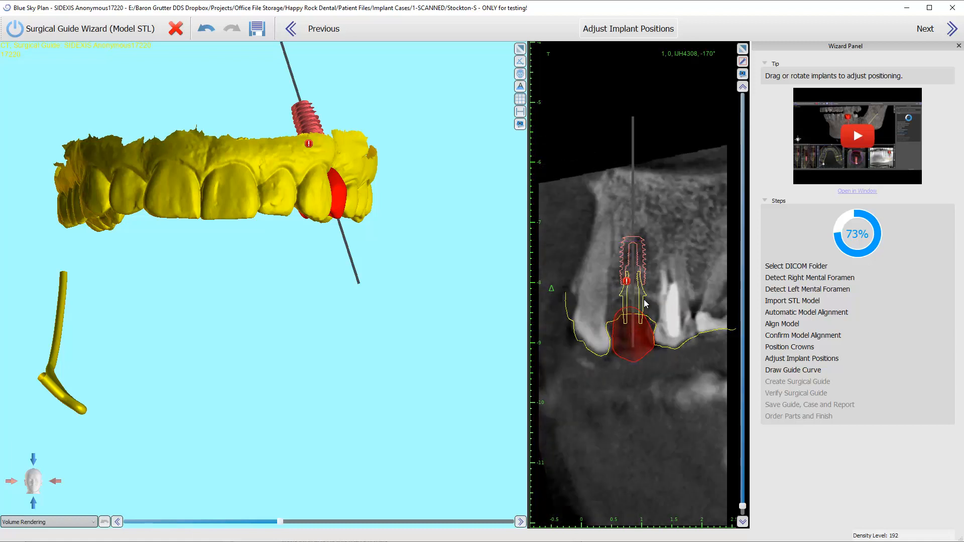
scroll(644, 303, down, 5)
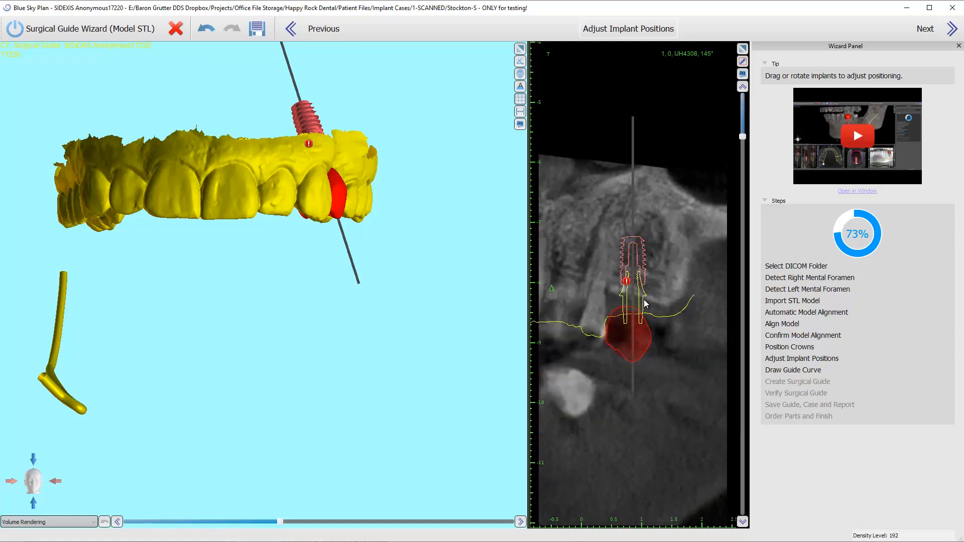
scroll(646, 304, down, 1)
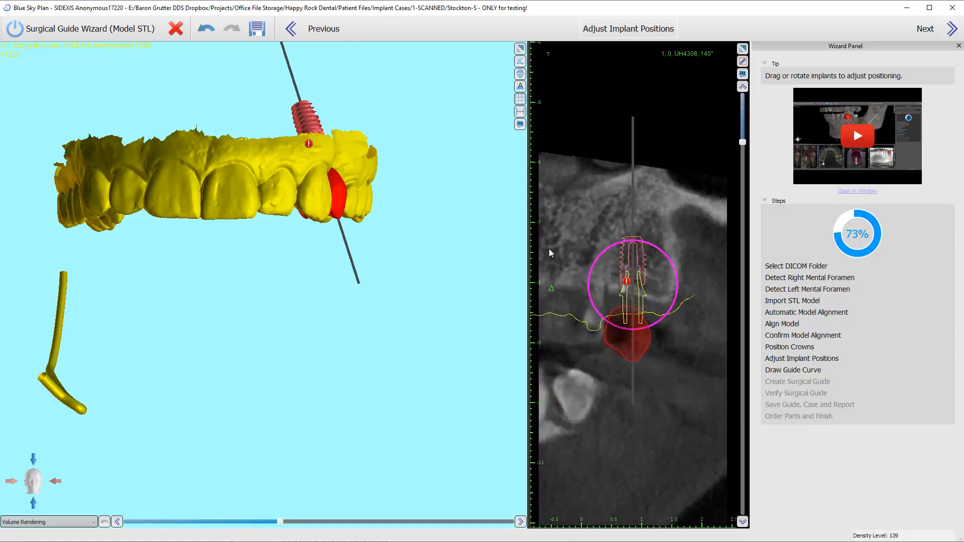
drag(492, 241, 454, 201)
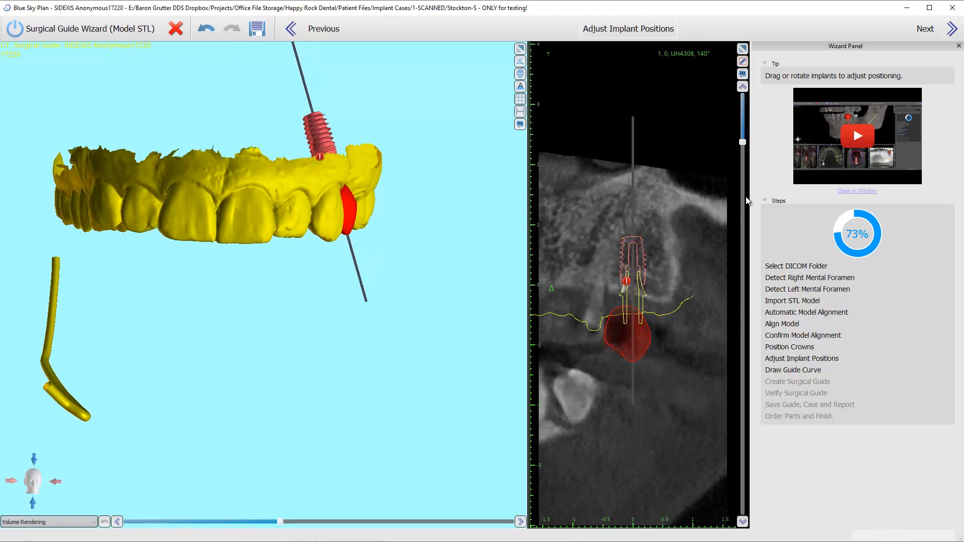
click(926, 29)
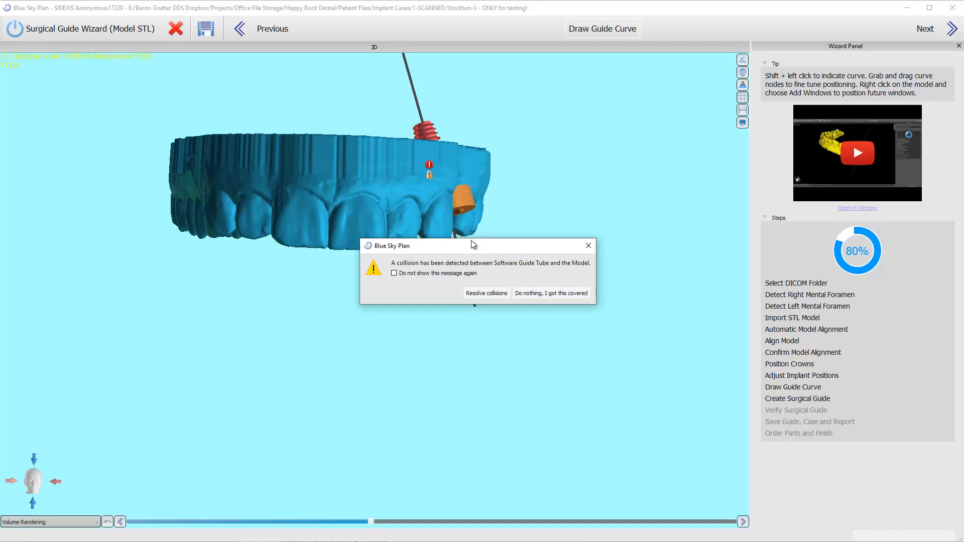
click(485, 293)
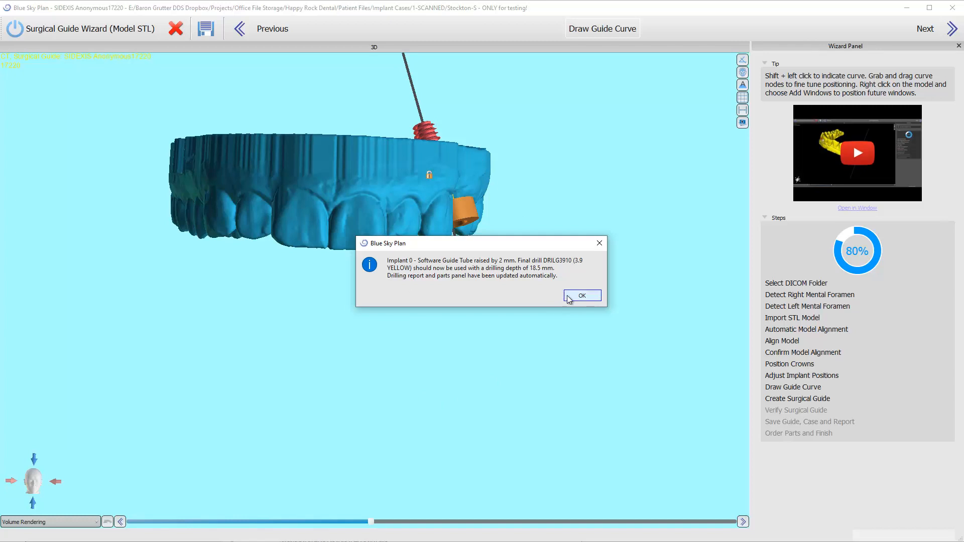
click(582, 296)
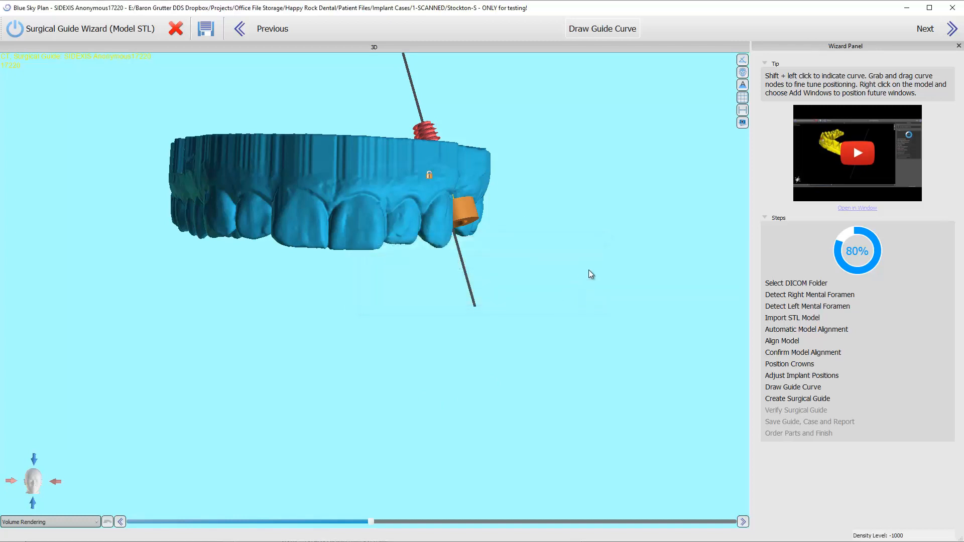
Restore the implant's software guide tube to its default settings.
drag(589, 270, 423, 215)
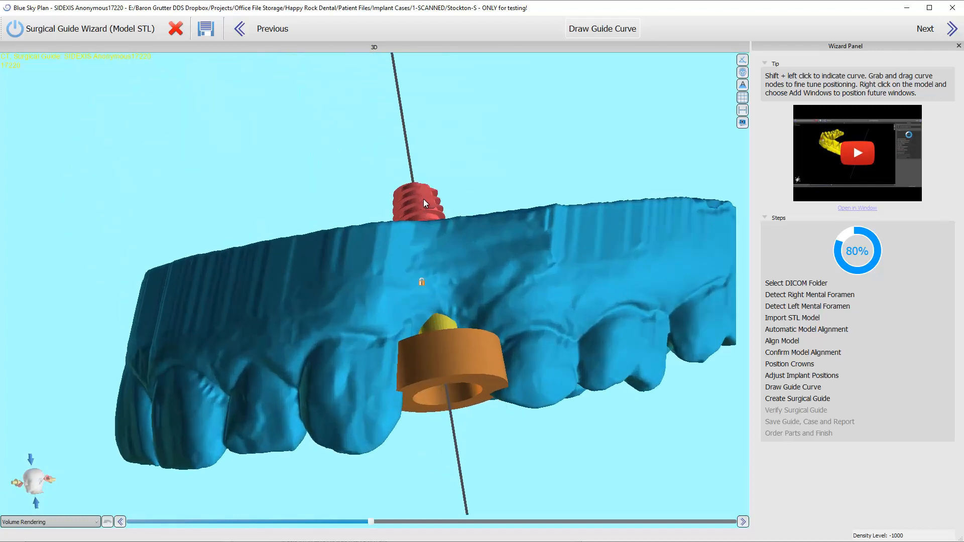
right_click(423, 199)
click(544, 415)
drag(544, 415, 380, 194)
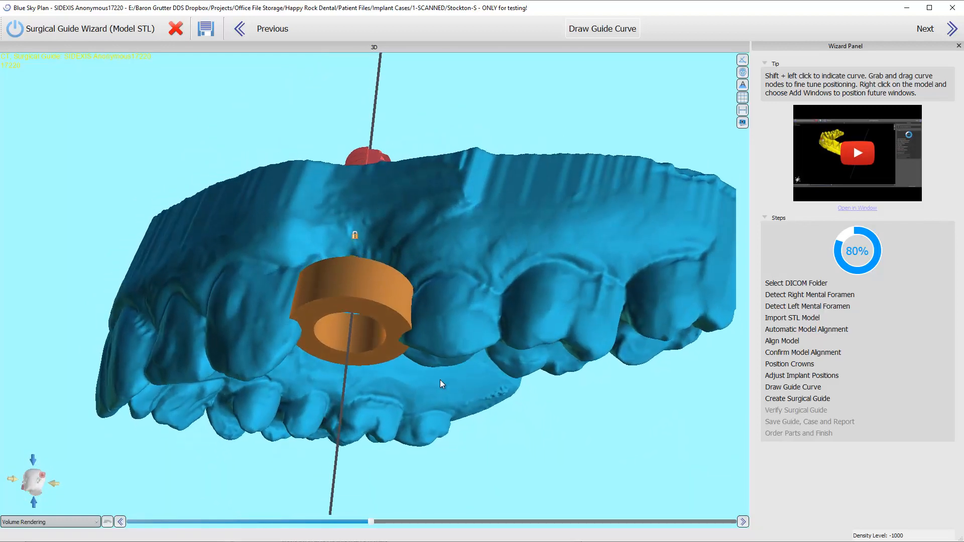
drag(441, 384, 560, 383)
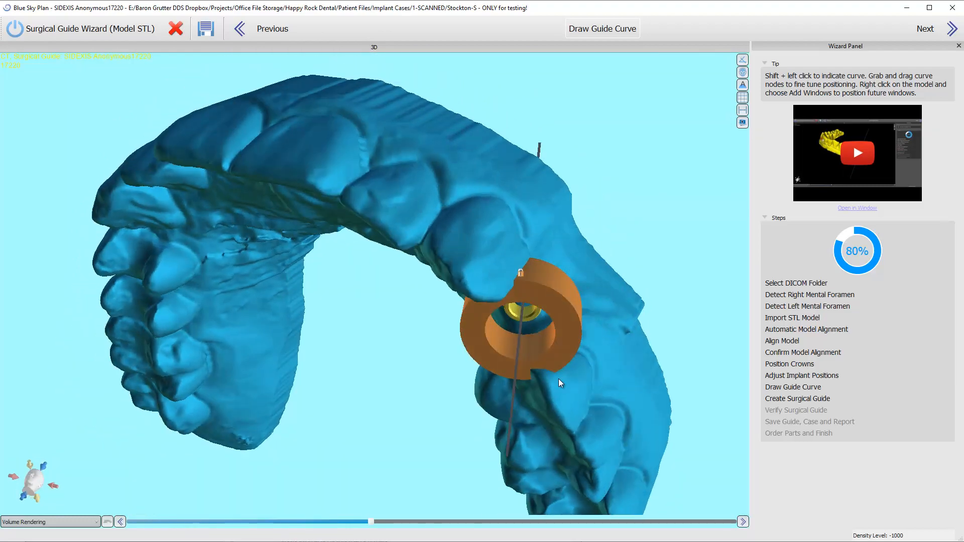
drag(463, 334, 390, 276)
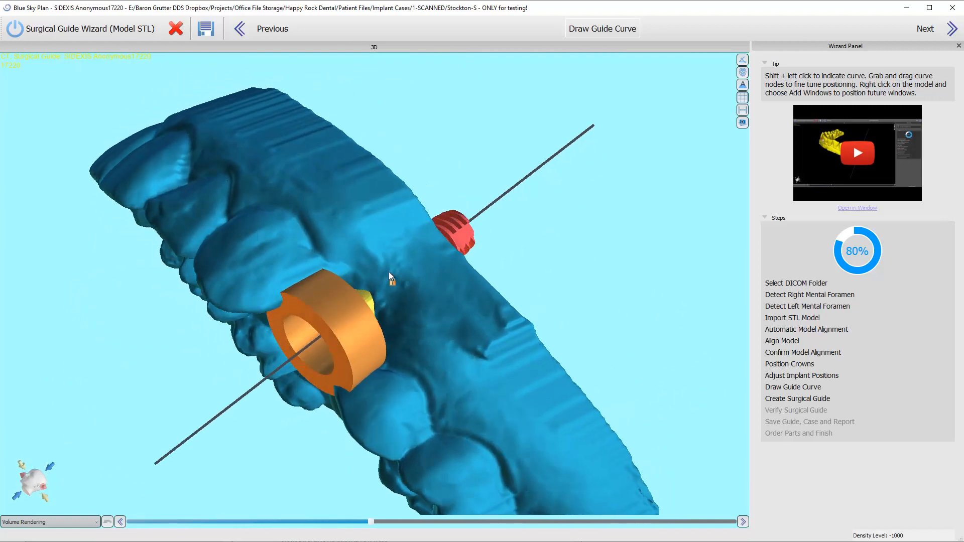
right_click(441, 225)
mouse_move(496, 338)
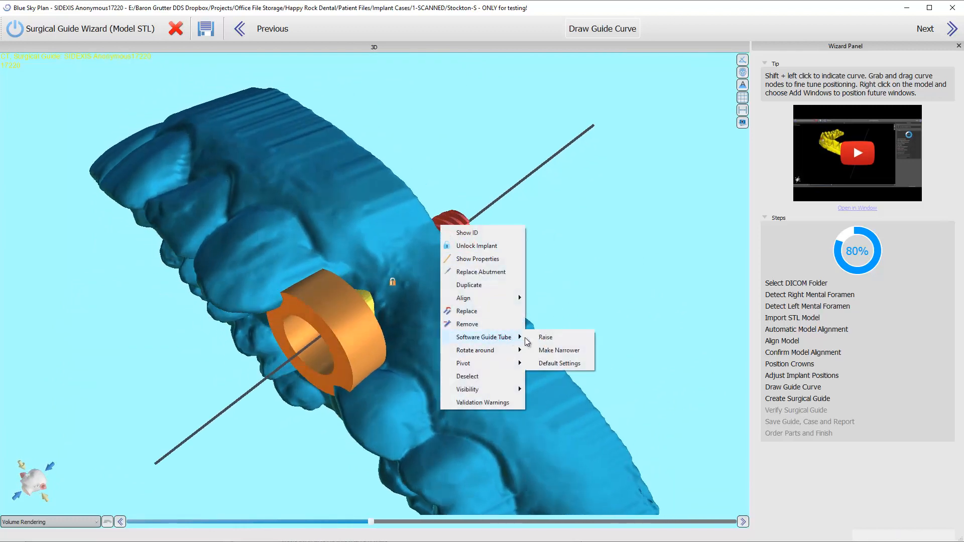
click(547, 363)
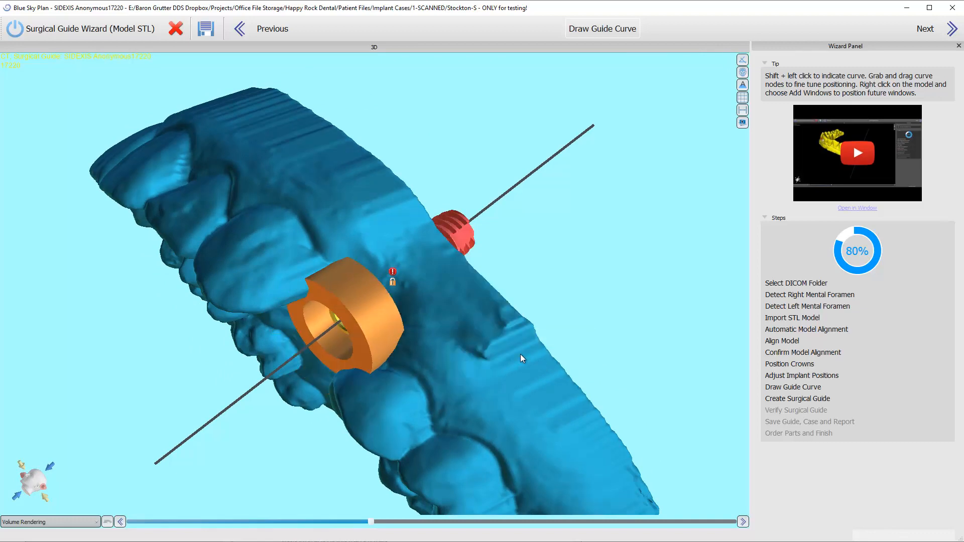
Raise the software guide tube by two increments away from the model.
drag(239, 294, 406, 175)
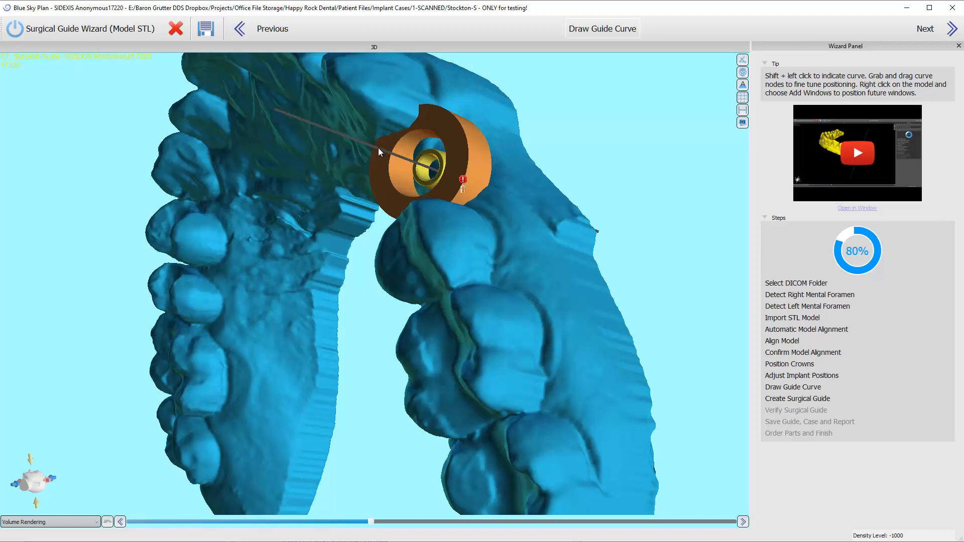
drag(378, 148, 356, 182)
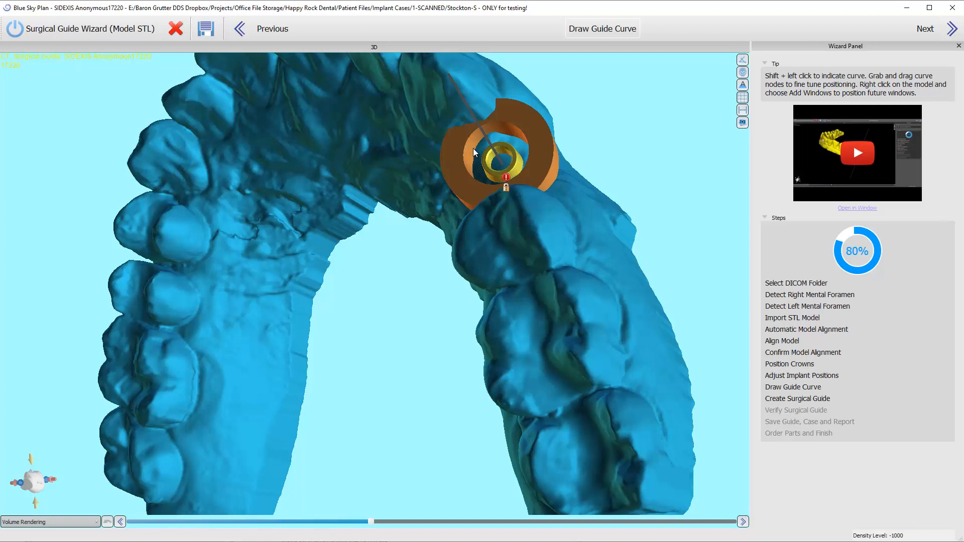
drag(626, 136, 511, 208)
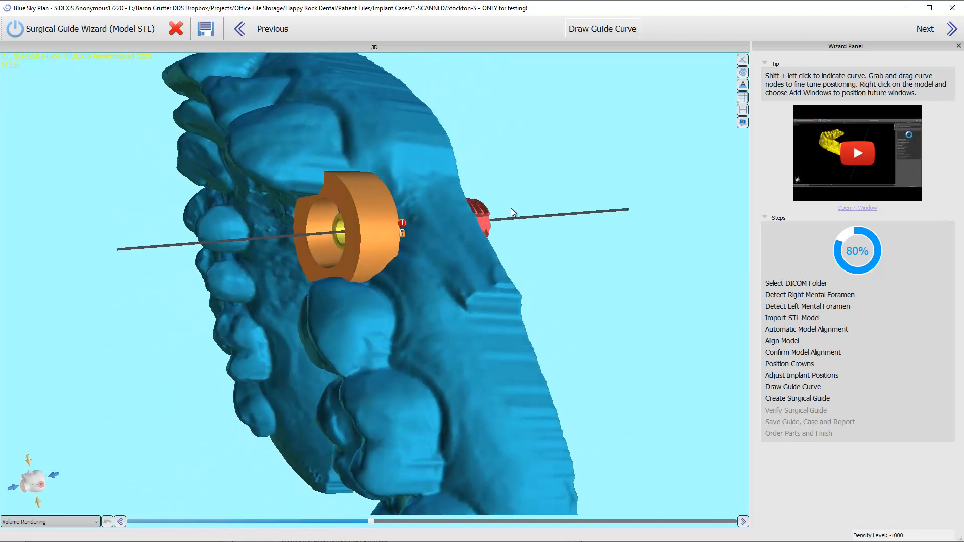
right_click(482, 219)
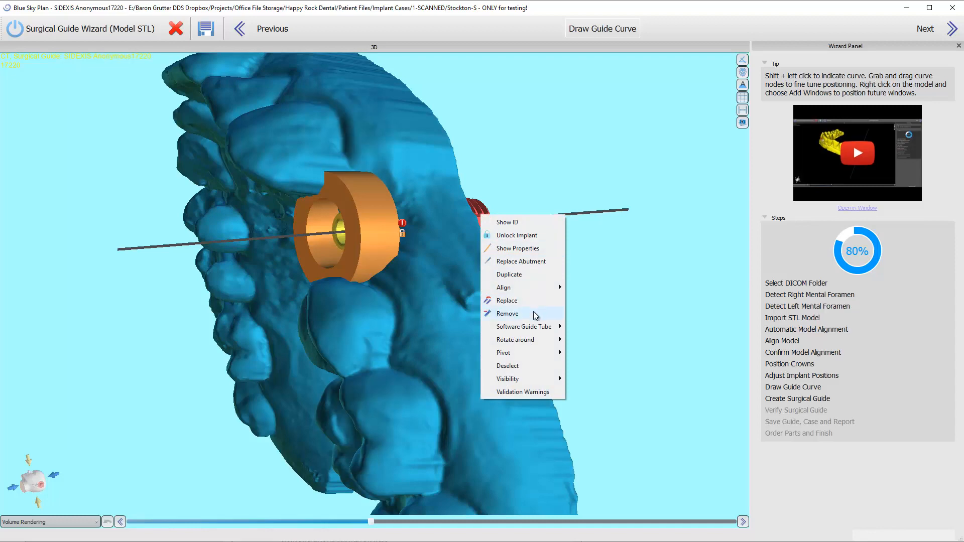
mouse_move(542, 327)
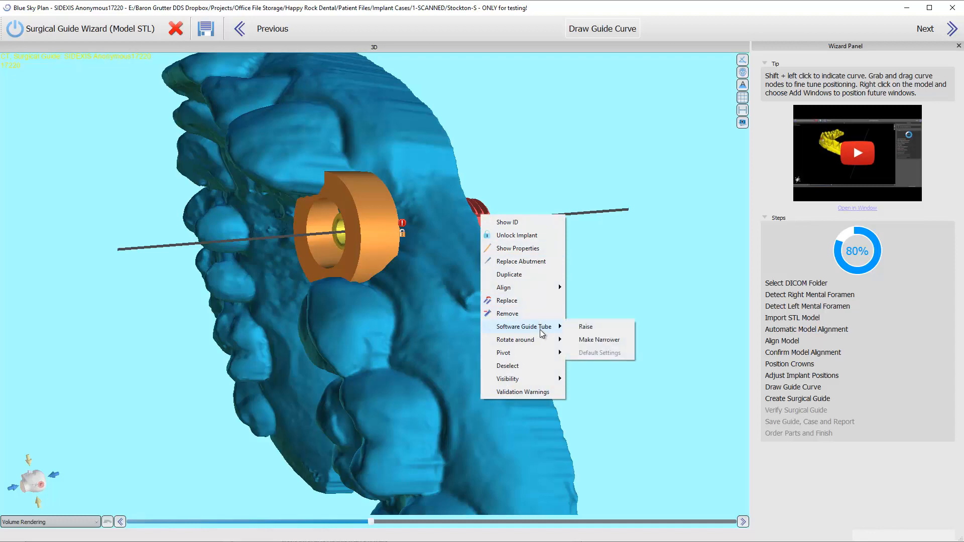
click(584, 327)
drag(249, 341, 318, 304)
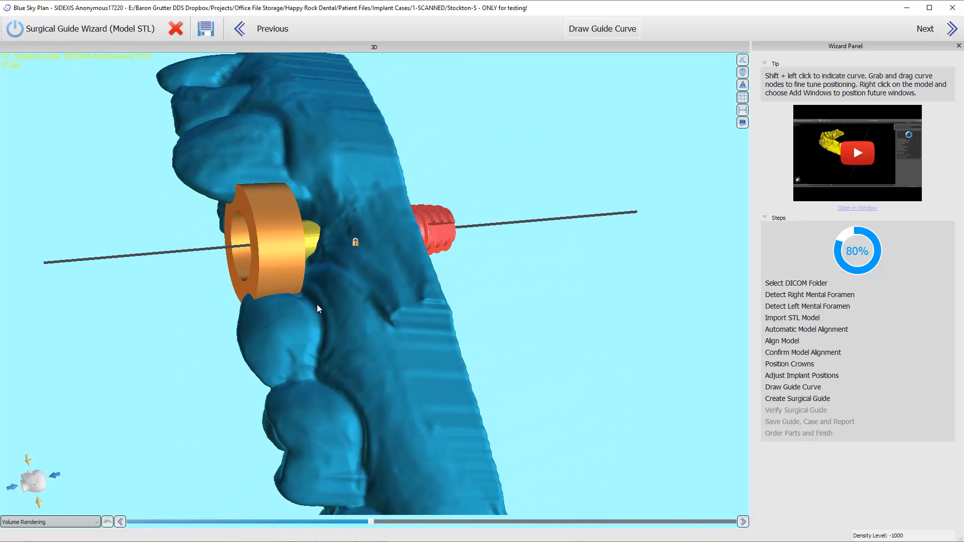
right_click(432, 231)
mouse_move(465, 344)
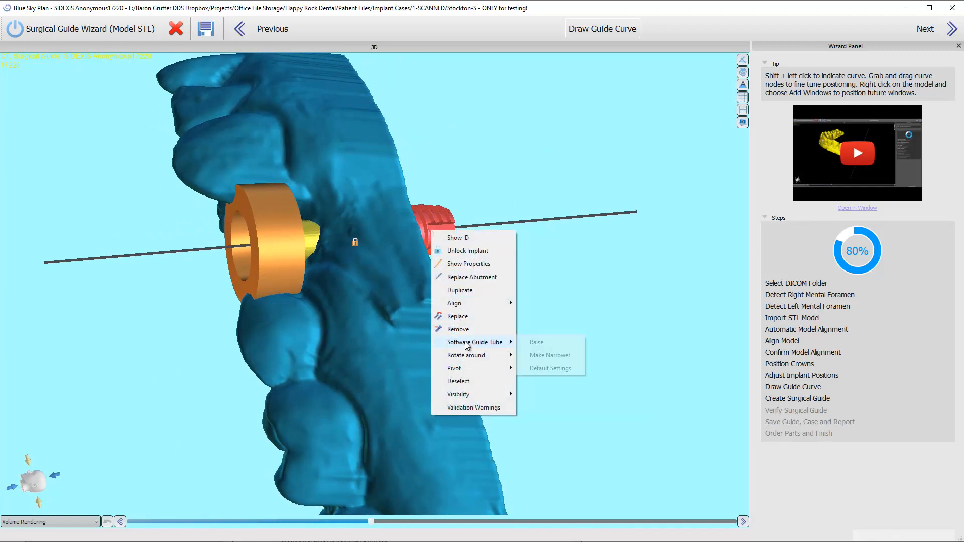
click(550, 344)
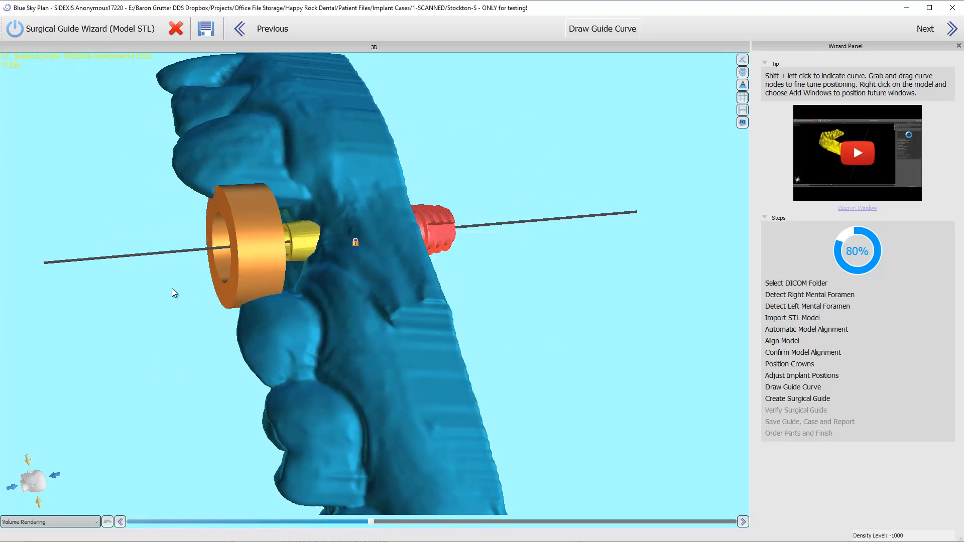
Reset the software guide tube to its default settings and raise it by one increment.
drag(173, 293, 339, 234)
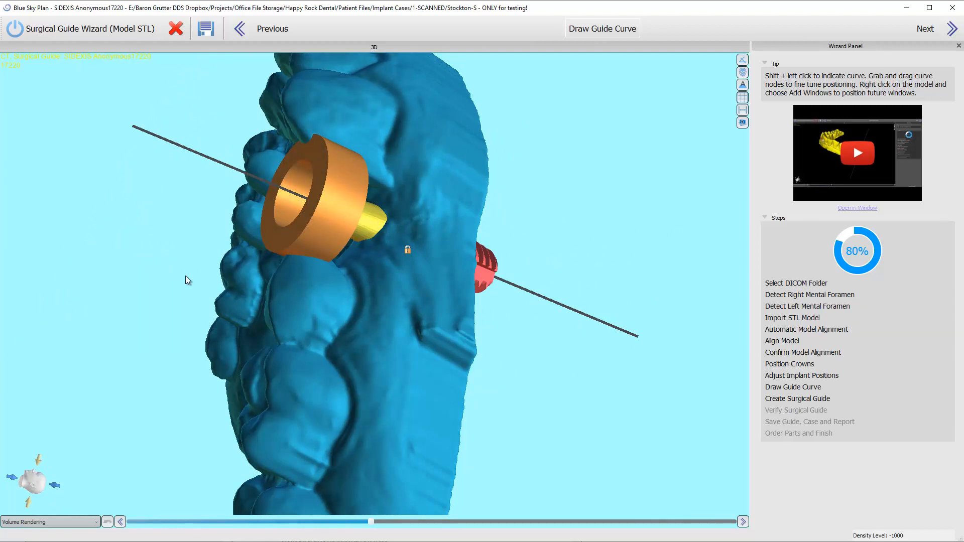
drag(176, 273, 494, 206)
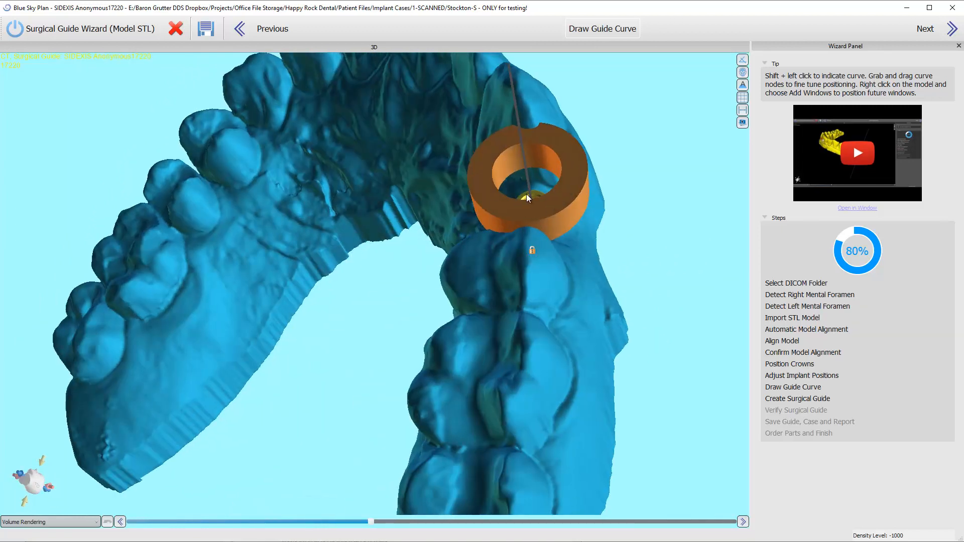
right_click(568, 211)
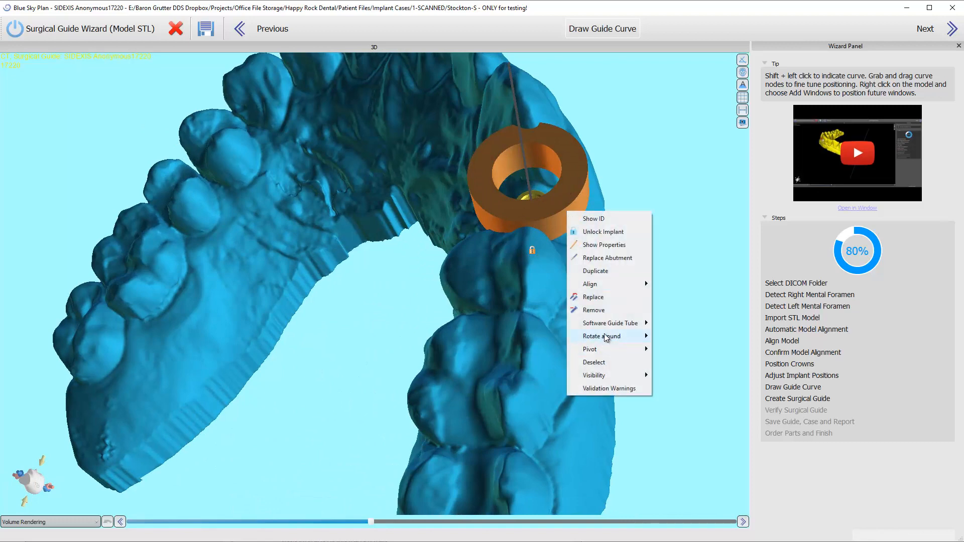
mouse_move(611, 327)
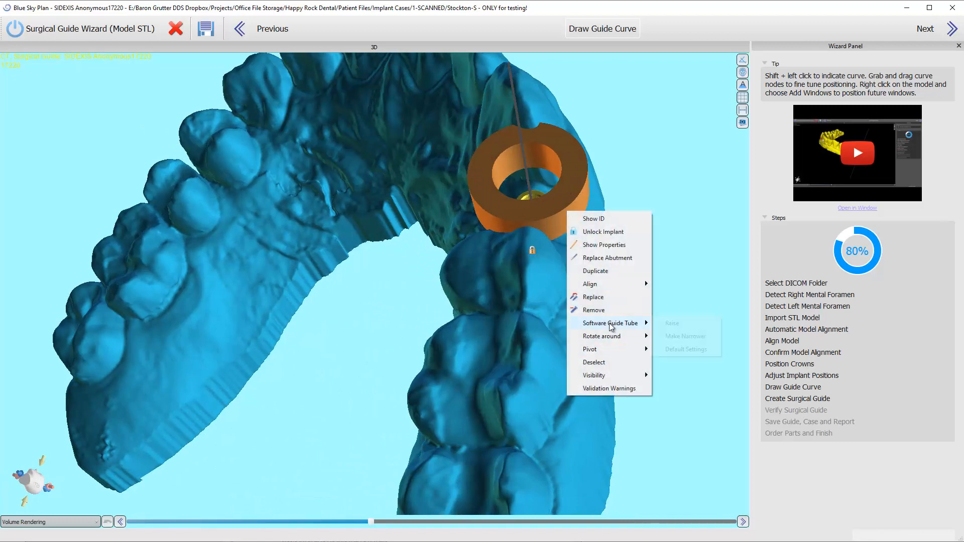
click(684, 350)
drag(680, 324, 403, 307)
right_click(404, 310)
mouse_move(457, 419)
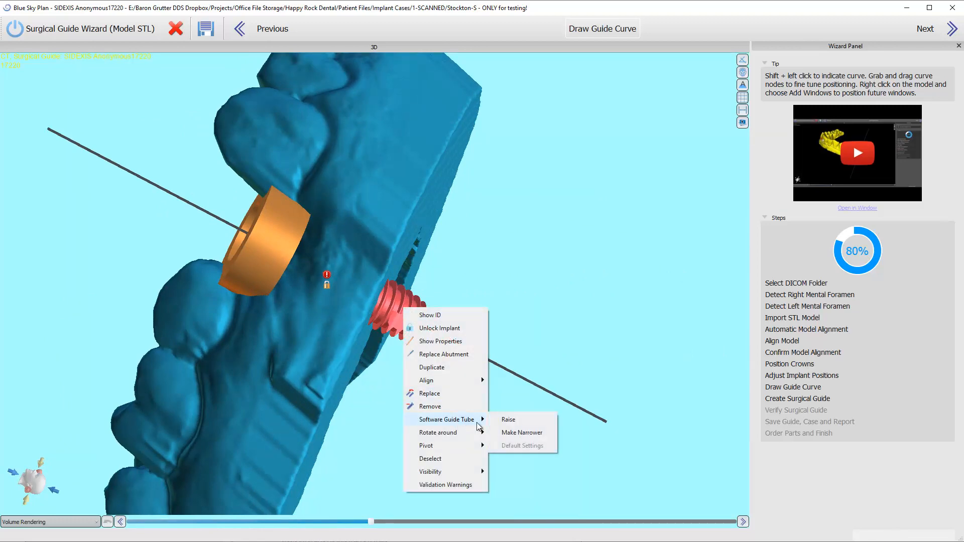
click(512, 423)
Start the guide curve buccally at the left molar, cross to the palatal side and run it past the guide tube to behind the incisors.
drag(80, 237, 428, 350)
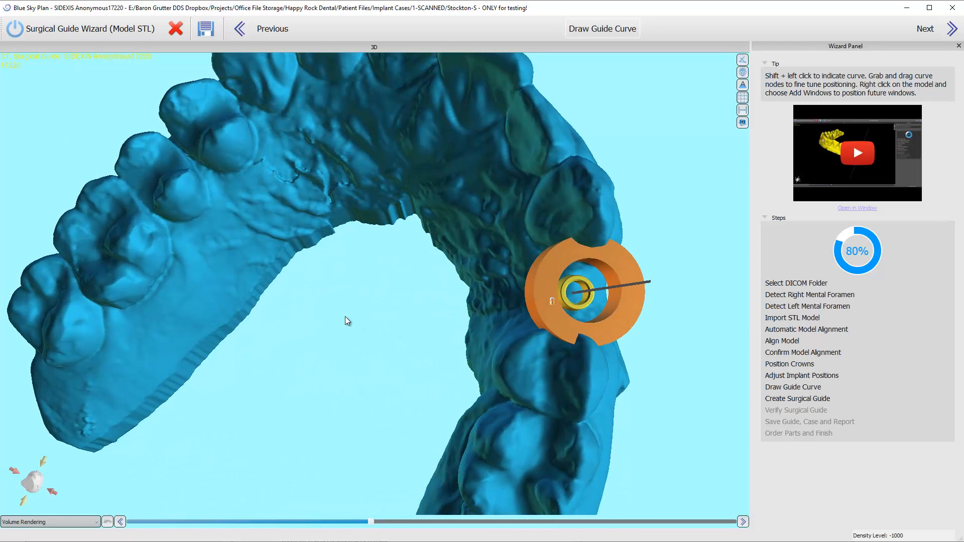
drag(273, 332, 462, 191)
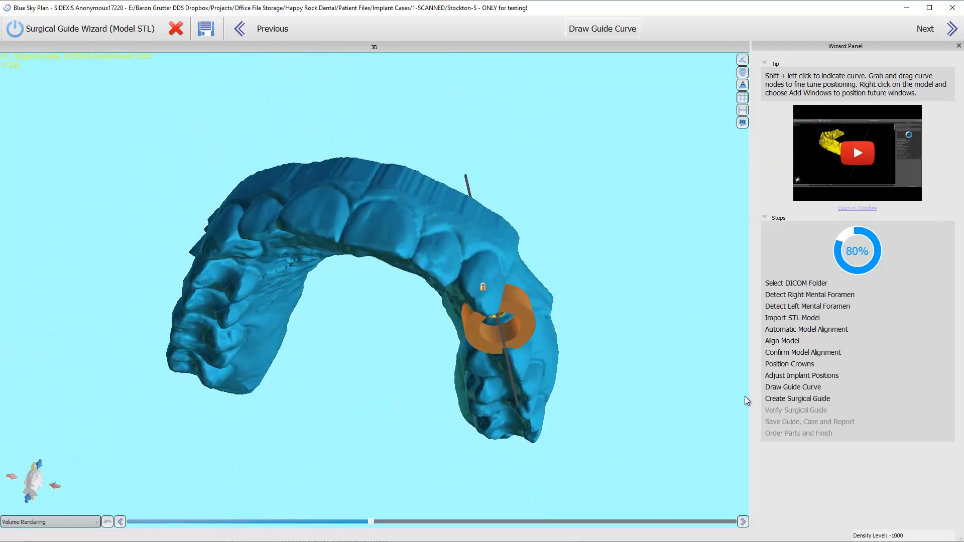
drag(662, 239, 395, 247)
drag(531, 296, 497, 236)
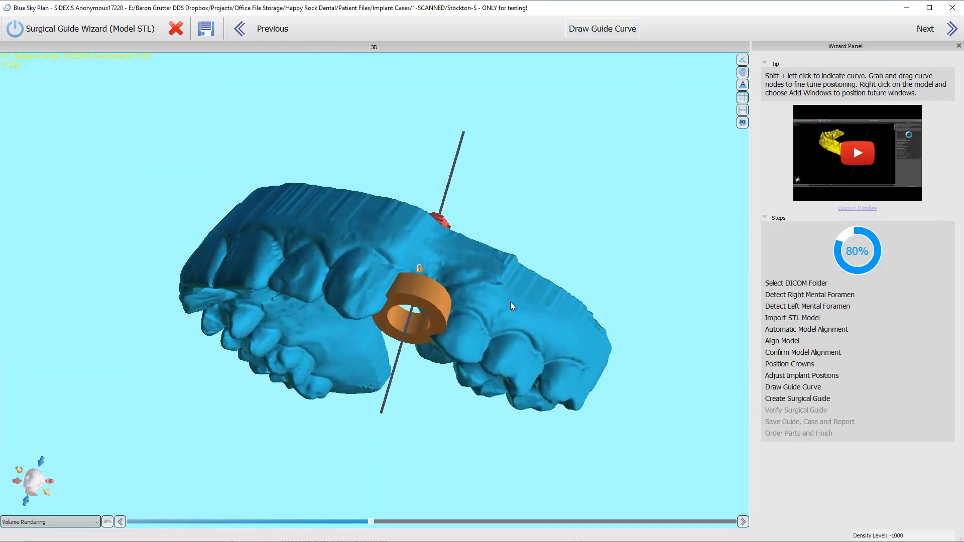
drag(511, 303, 499, 229)
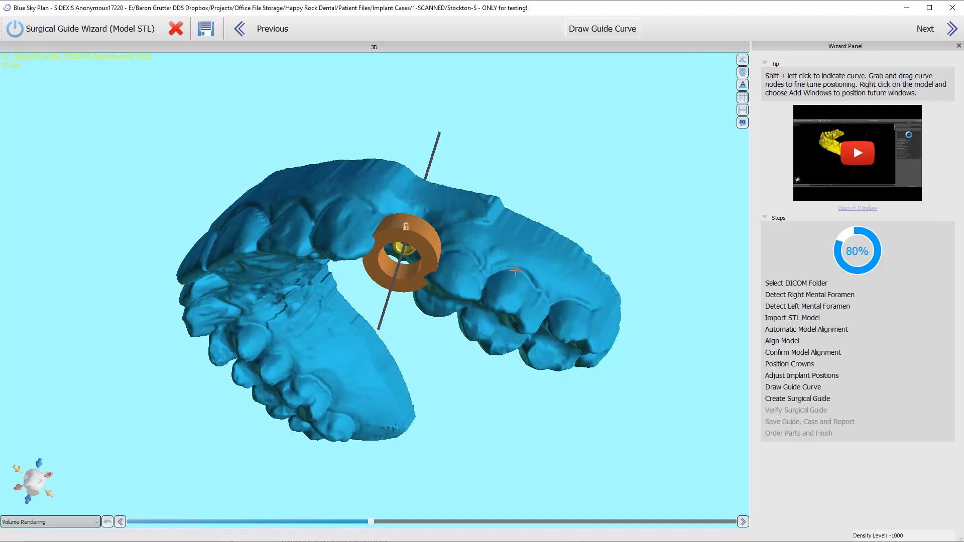
drag(312, 313, 333, 341)
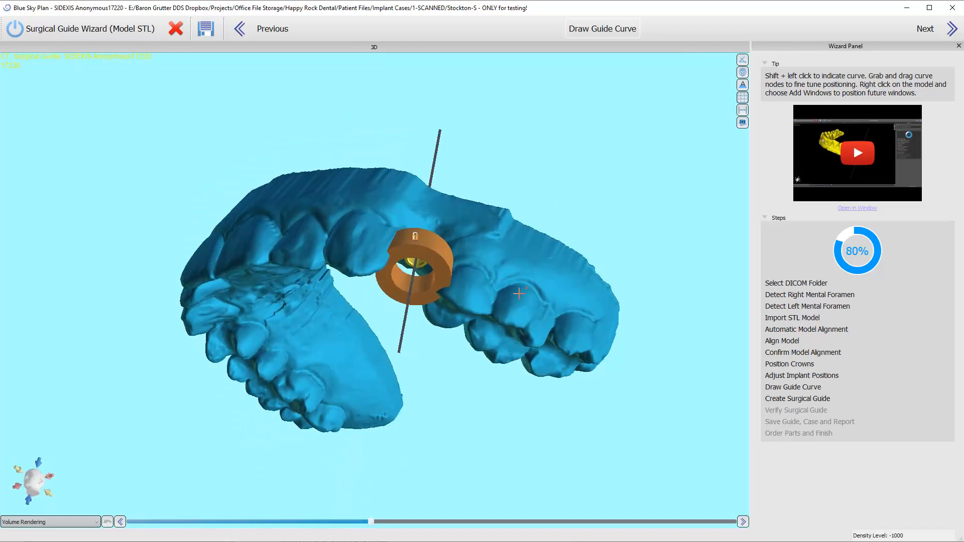
mouse_move(519, 293)
shift+mouse_down()
mouse_move(455, 366)
mouse_move(472, 185)
mouse_move(519, 25)
mouse_move(510, 20)
shift+mouse_up()
mouse_move(476, 193)
shift+mouse_down()
mouse_move(452, 196)
mouse_move(362, 152)
shift+mouse_up()
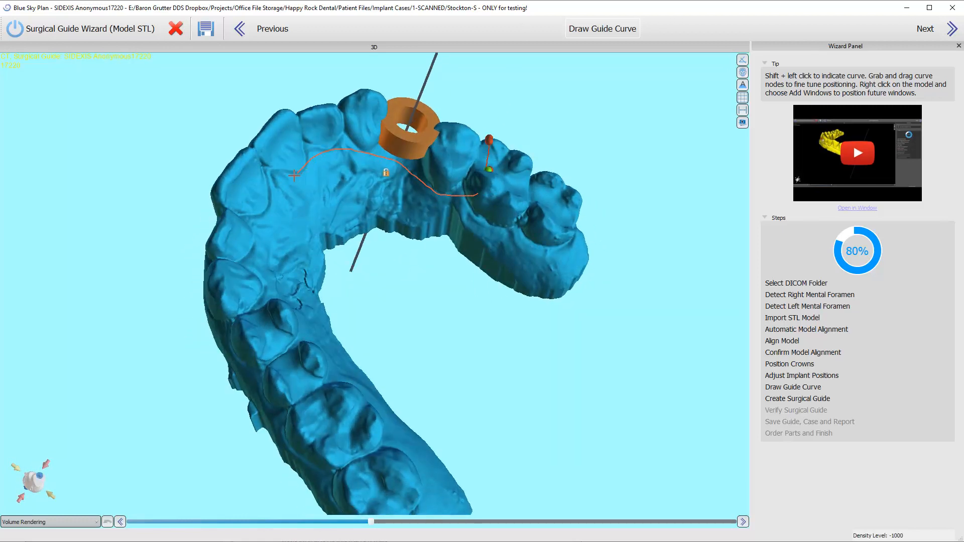
shift+drag(295, 176, 295, 175)
Continue the guide curve palatally behind the front teeth and cross it over the right first premolar to the buccal side.
drag(451, 242, 308, 211)
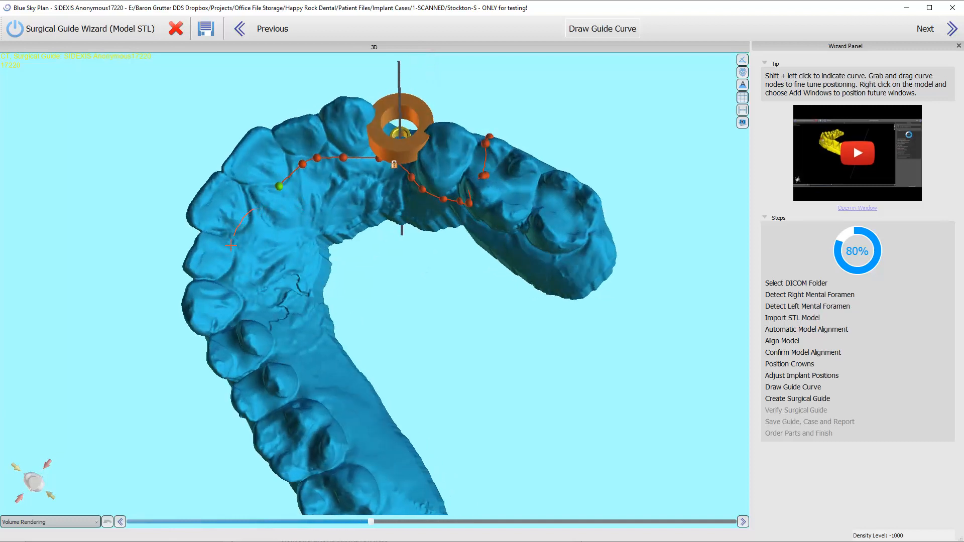
mouse_move(266, 326)
shift+mouse_down()
mouse_move(309, 373)
mouse_move(301, 370)
shift+mouse_up()
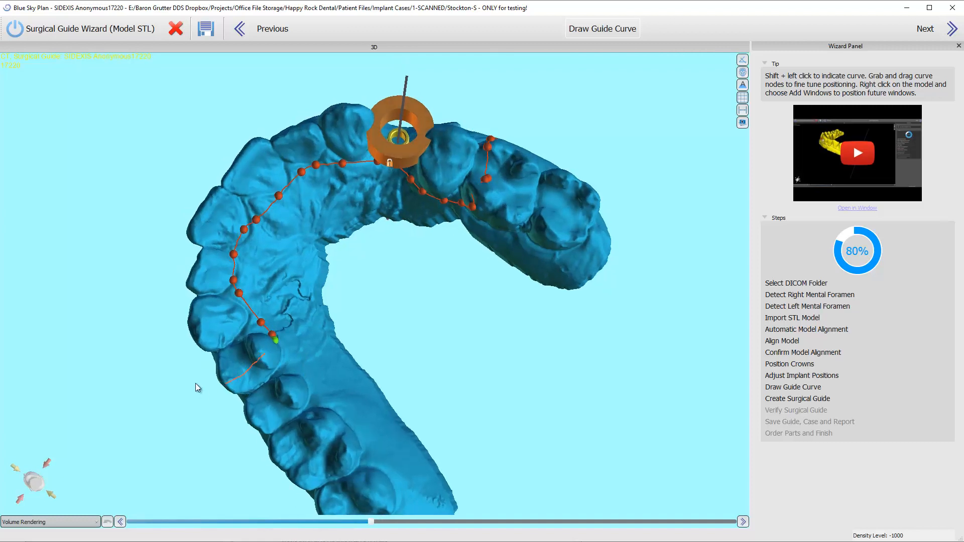
drag(196, 387, 326, 331)
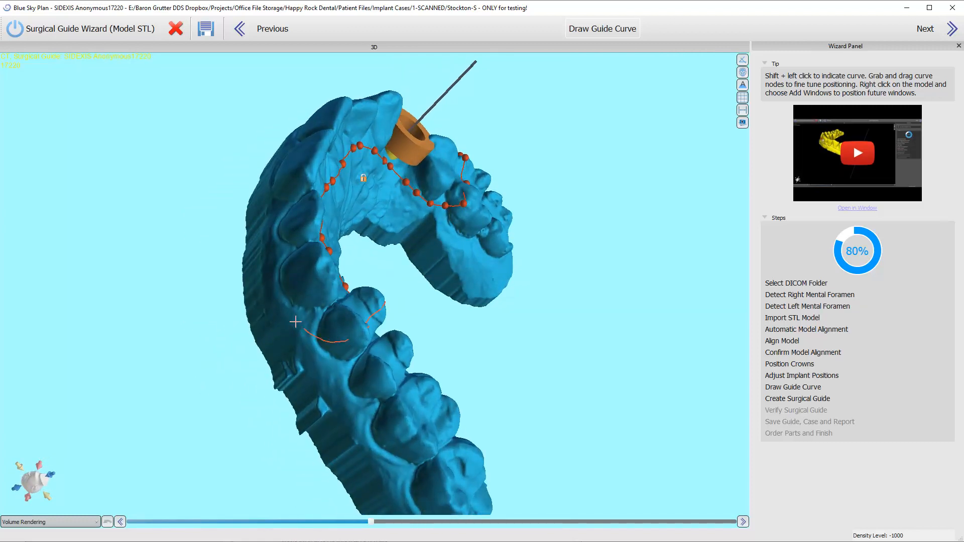
drag(435, 255, 265, 377)
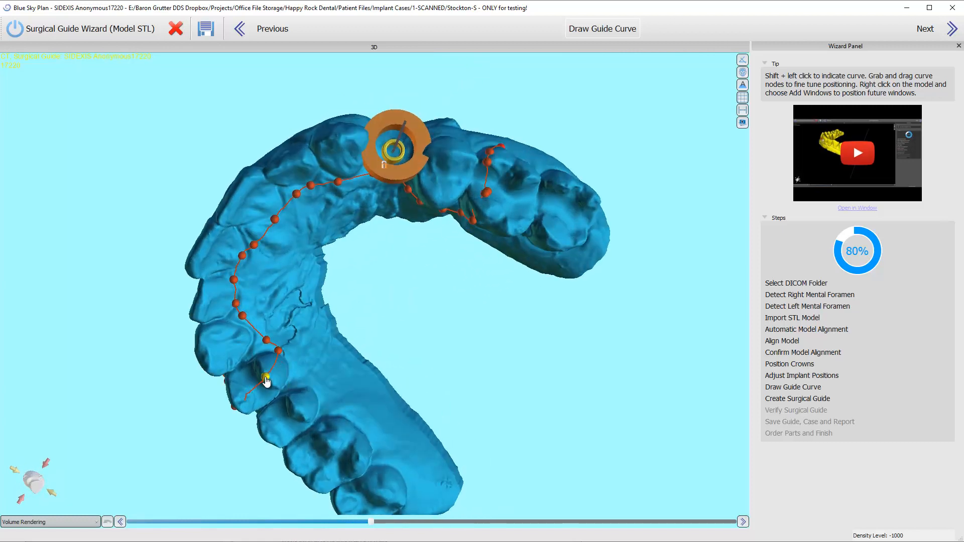
drag(240, 443, 288, 342)
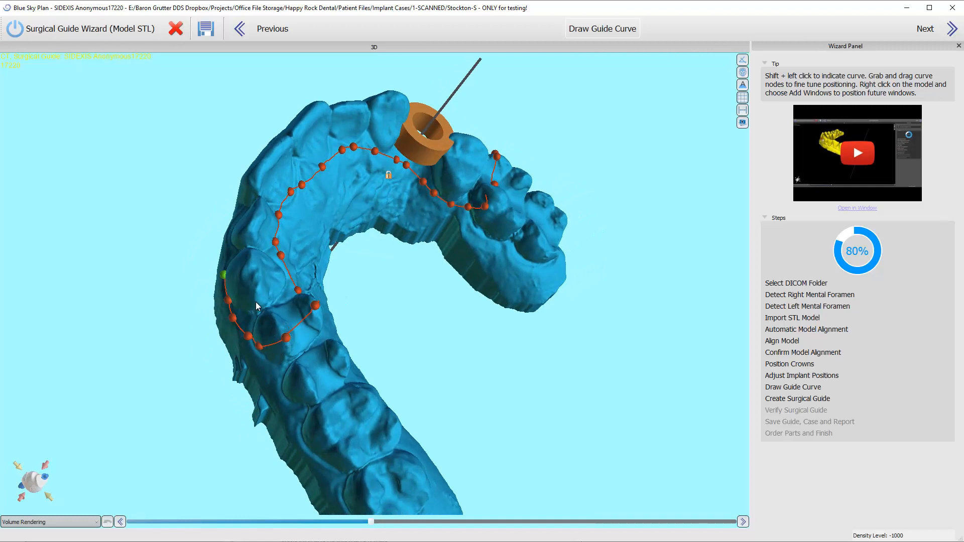
Run the guide curve along the facial gumline of the front teeth, past the guide tube, and close it at the left molar.
mouse_move(178, 221)
mouse_down()
mouse_move(411, 381)
mouse_move(402, 396)
mouse_move(382, 294)
mouse_move(383, 213)
mouse_up()
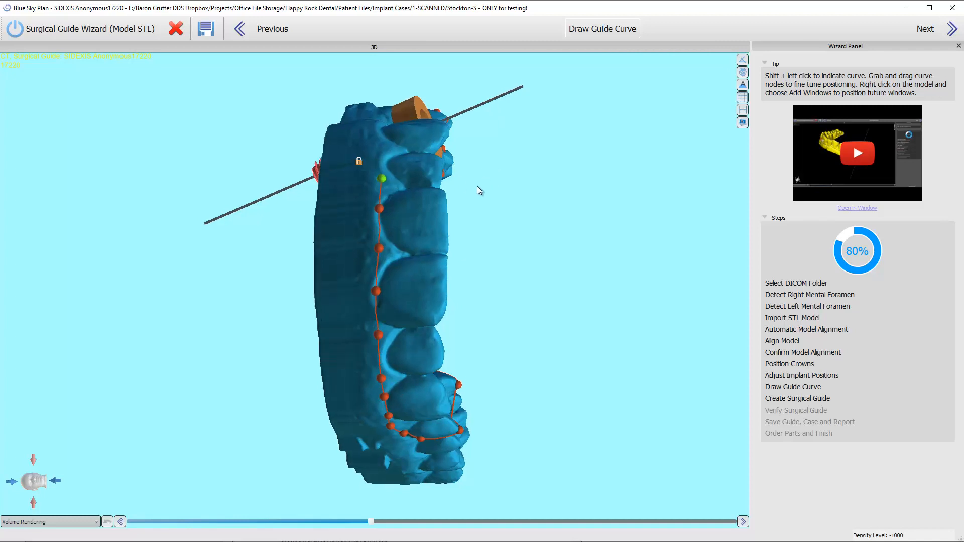
drag(477, 189, 322, 320)
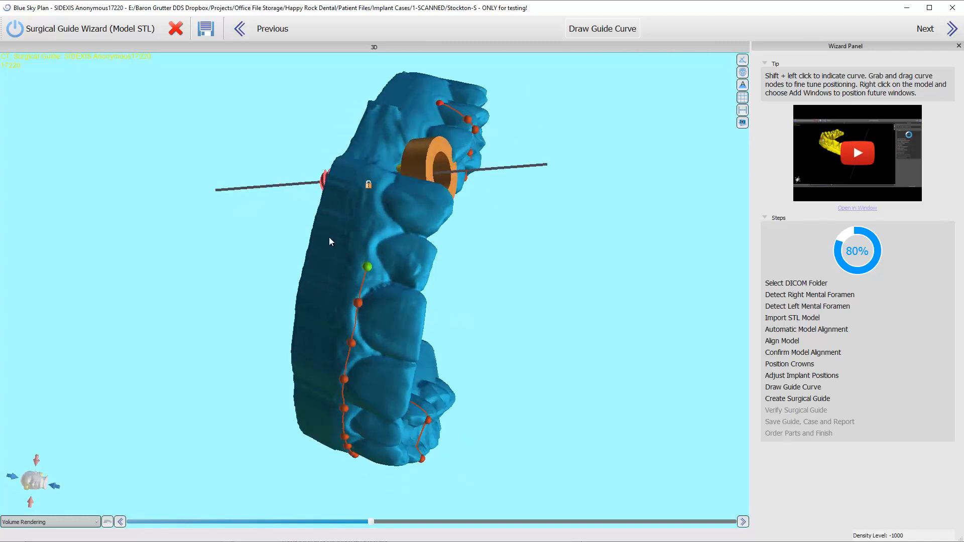
drag(329, 237, 330, 269)
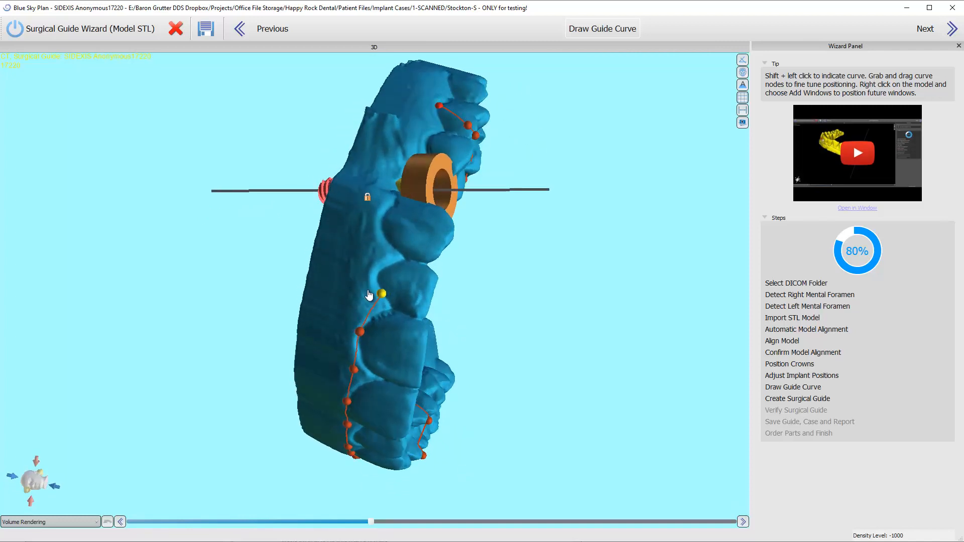
drag(369, 296, 368, 291)
drag(520, 124, 403, 178)
Adjust the guide curve node where it crosses the left molar and check the closed outline around the arch.
drag(513, 336, 382, 147)
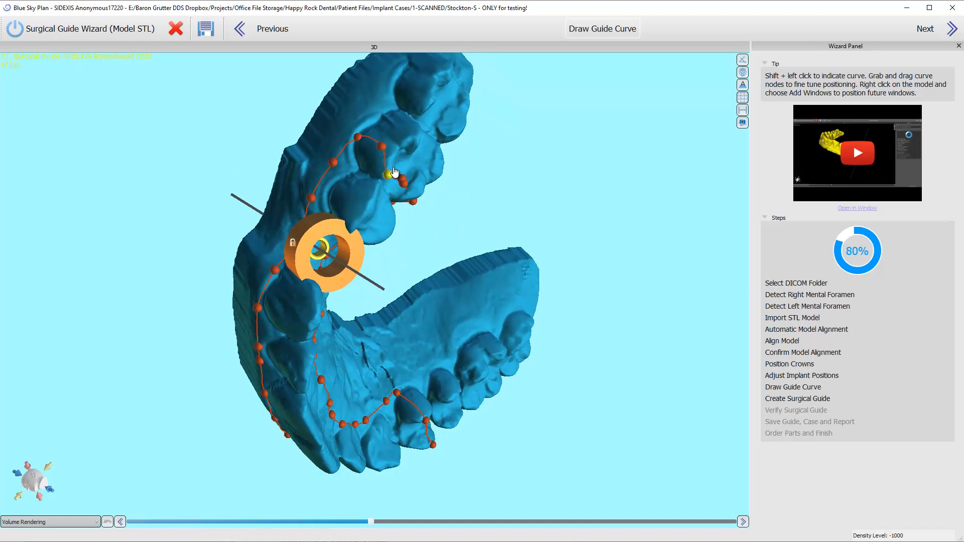
drag(535, 234, 380, 198)
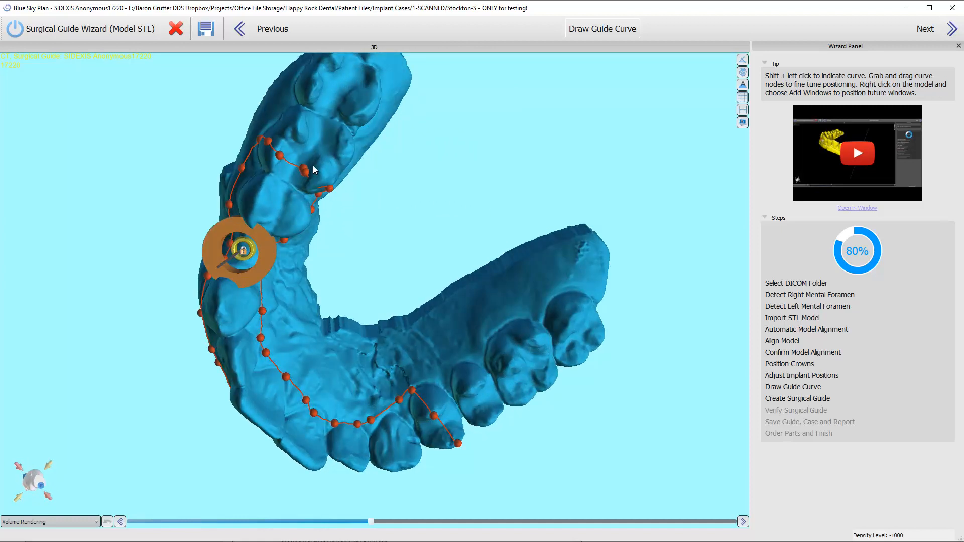
drag(305, 178, 316, 178)
drag(365, 212, 390, 512)
drag(534, 332, 294, 361)
drag(244, 469, 472, 159)
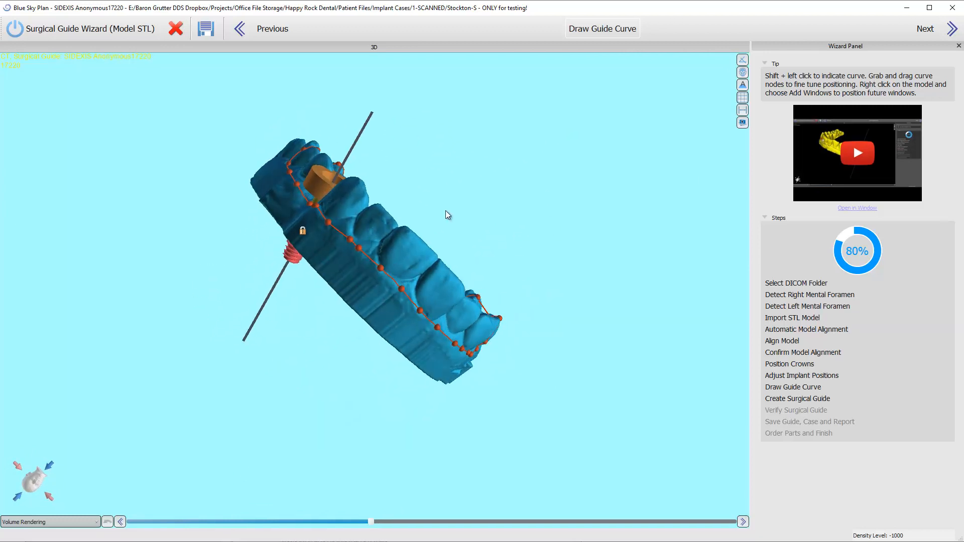
drag(446, 211, 545, 343)
drag(242, 284, 365, 260)
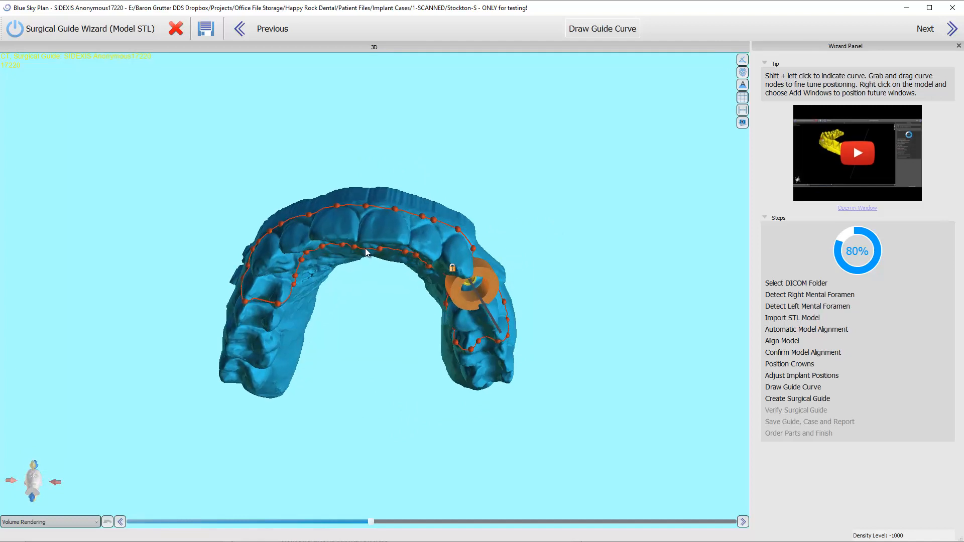
Add a guide window at the upper central incisors and shift it sideways toward the patient's right.
drag(356, 192, 370, 329)
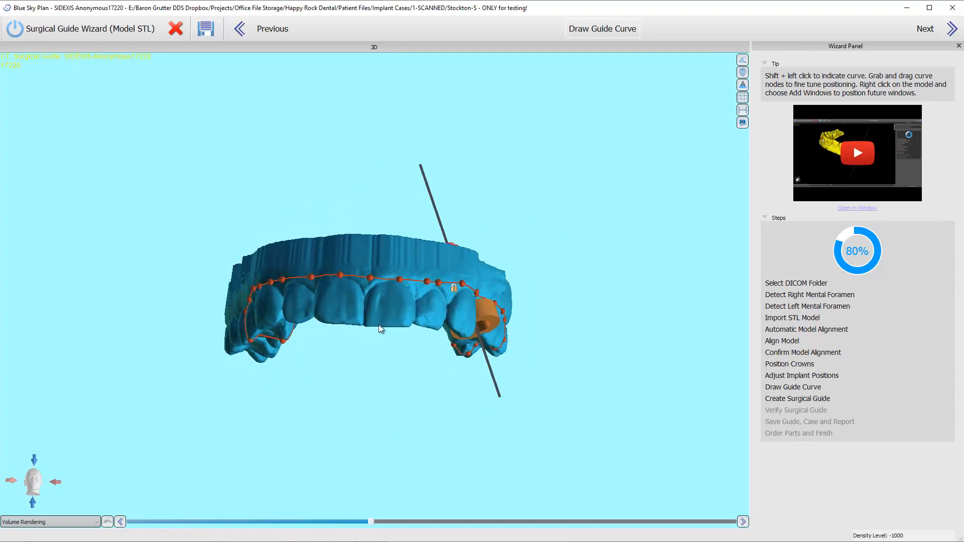
right_click(379, 324)
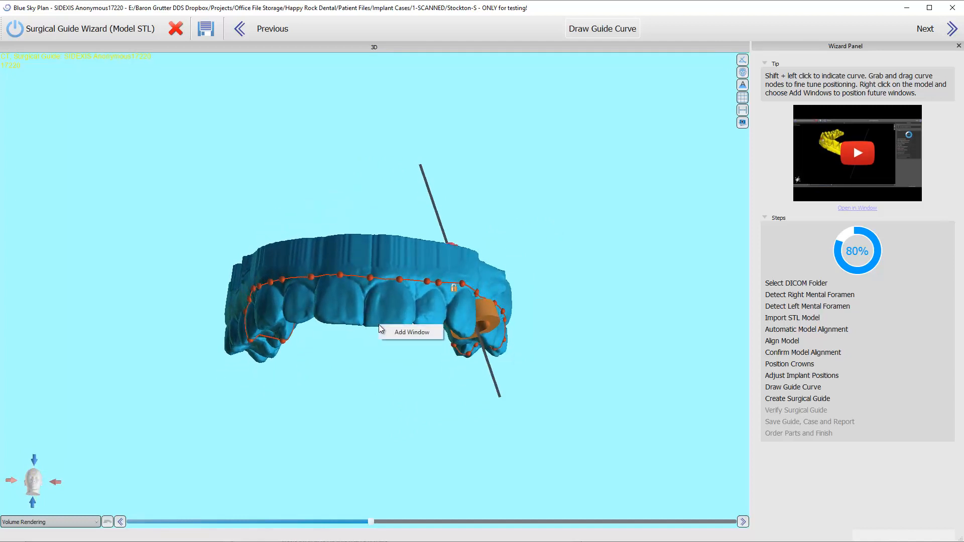
click(427, 335)
click(403, 343)
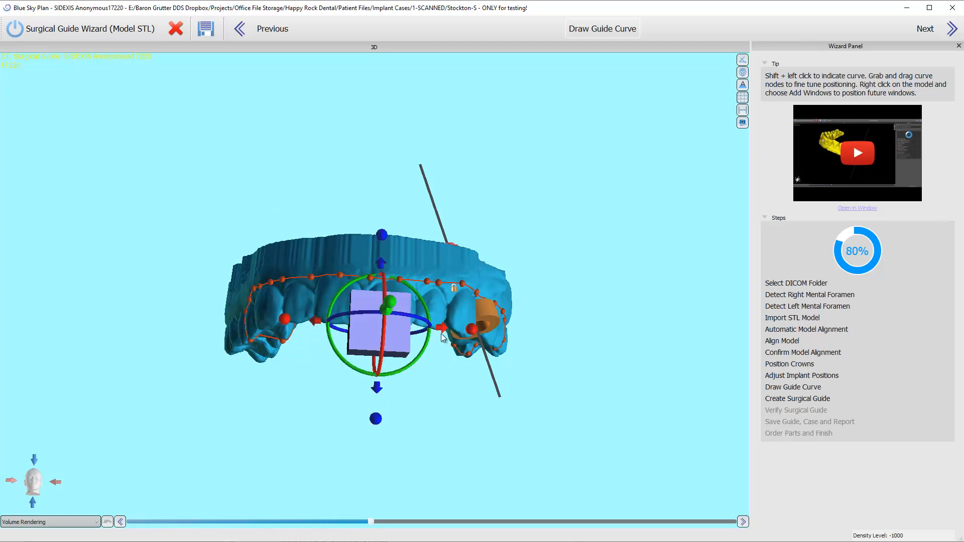
drag(471, 331, 408, 341)
click(380, 340)
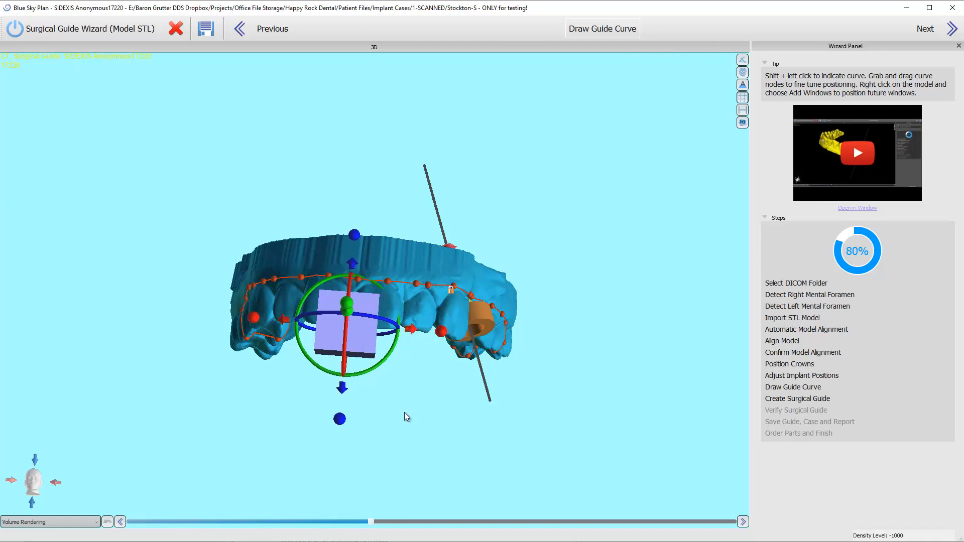
Move the guide window facially outward so that only its inner end reaches the incisors.
drag(404, 412, 198, 306)
drag(197, 196, 163, 142)
drag(147, 292, 192, 217)
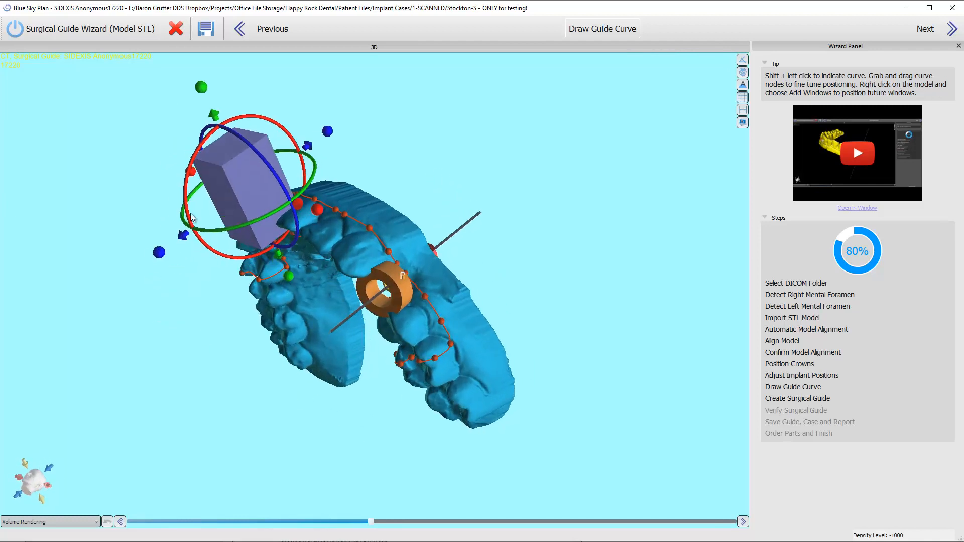
drag(213, 119, 203, 109)
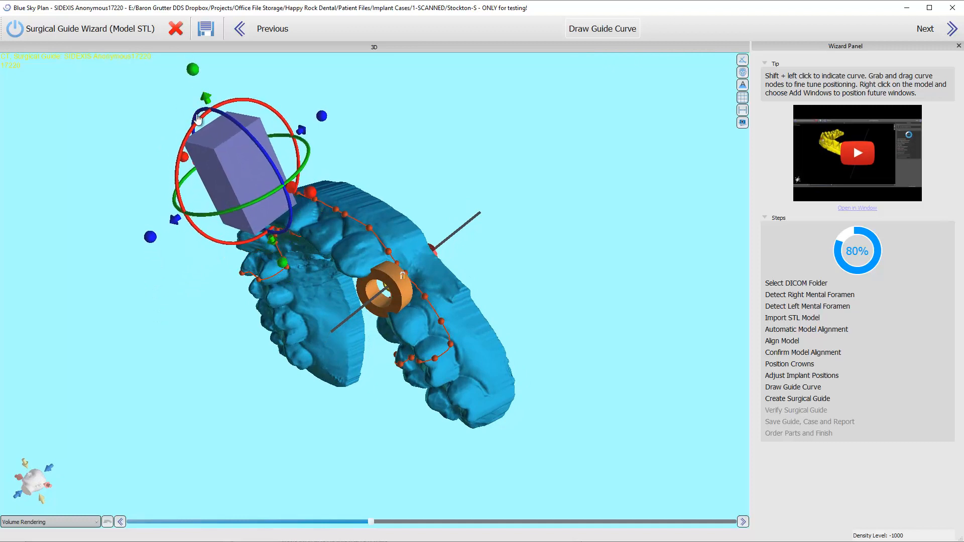
Rotate the guide window to align with the incisal edge, nudge it palatally and shorten its facial-palatal length.
drag(162, 326, 394, 230)
middle_drag(393, 243, 363, 302)
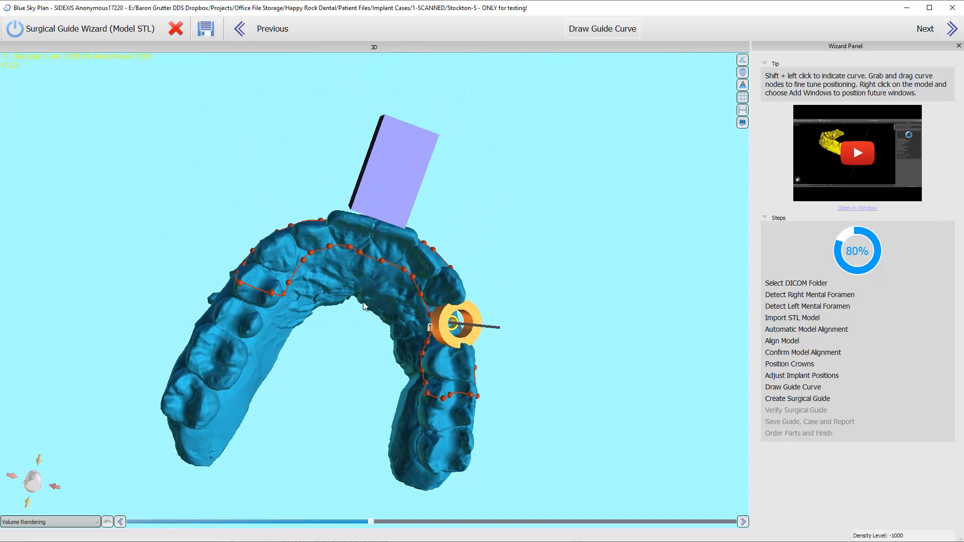
scroll(363, 303, up, 3)
click(364, 277)
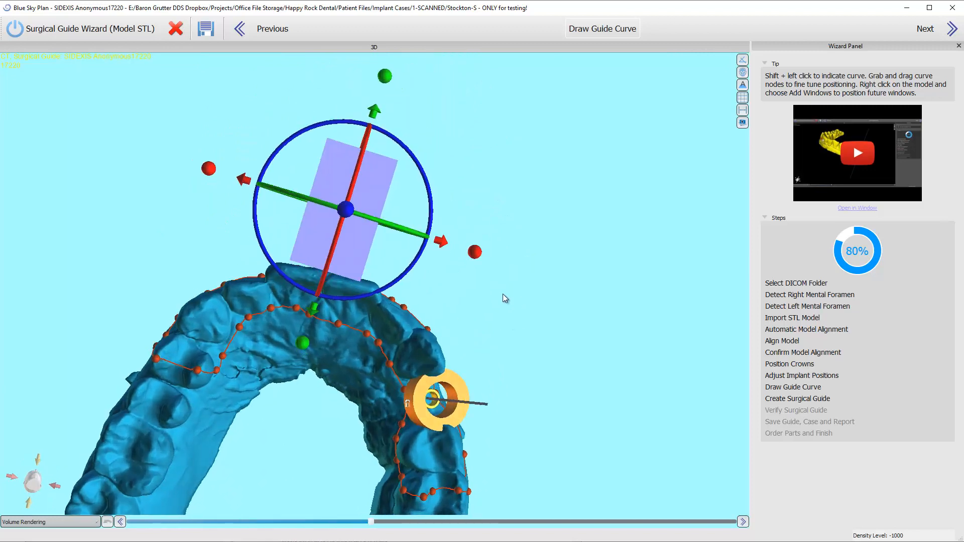
drag(430, 210, 429, 203)
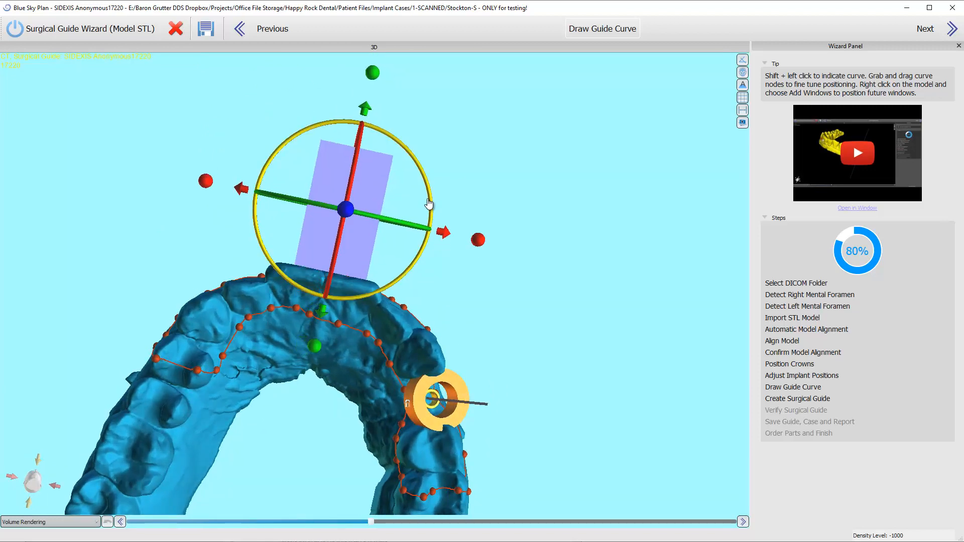
drag(370, 179, 369, 186)
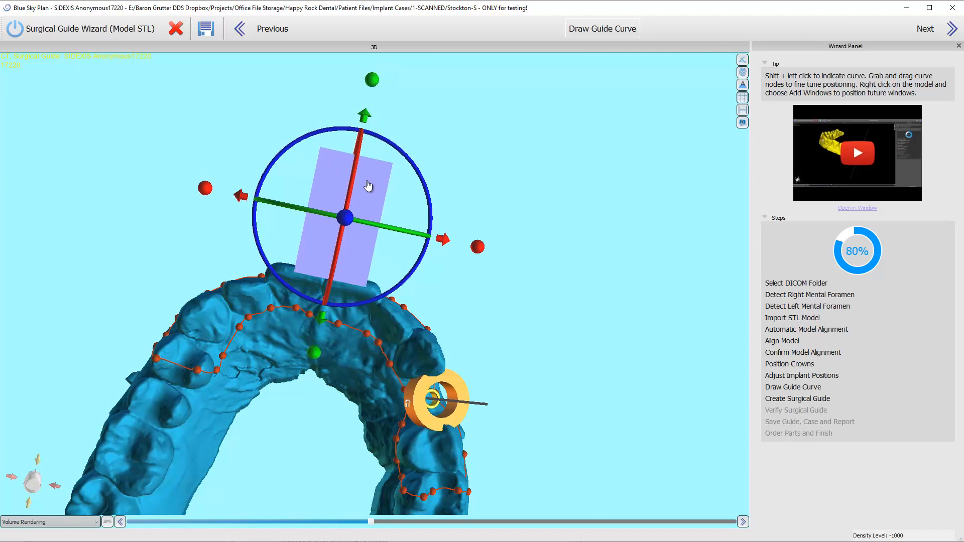
drag(441, 320, 372, 114)
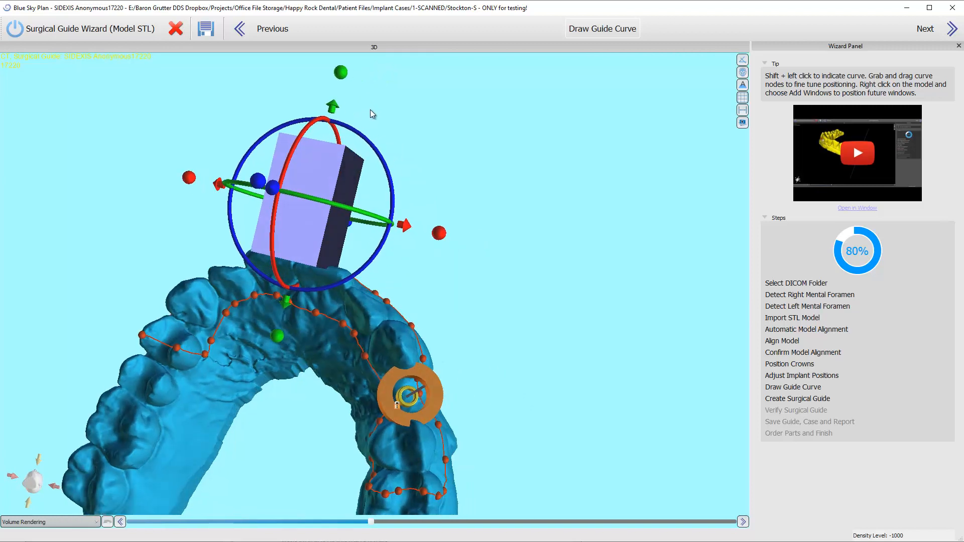
drag(338, 80, 333, 134)
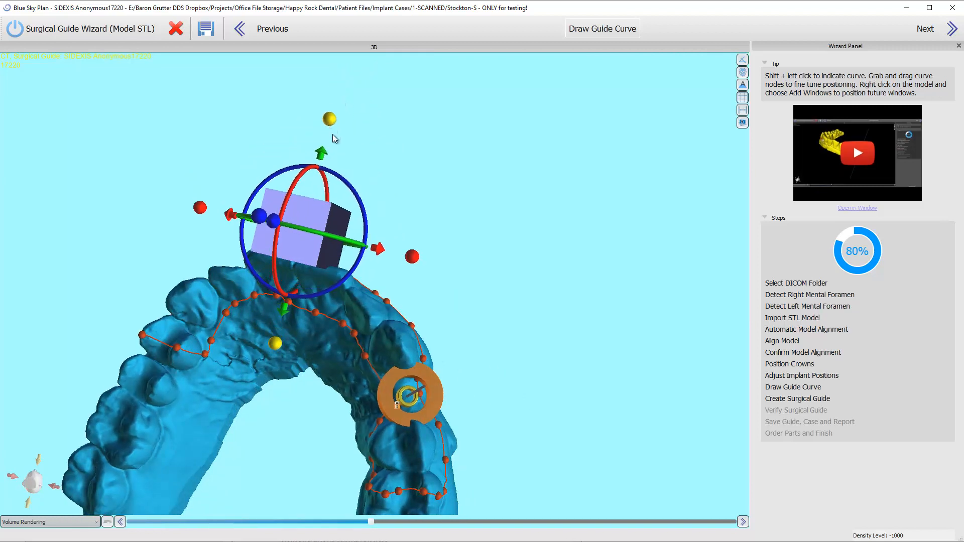
Check the window against the incisors from several sides and proceed to generate the surgical guide.
drag(447, 297, 316, 240)
drag(494, 281, 394, 249)
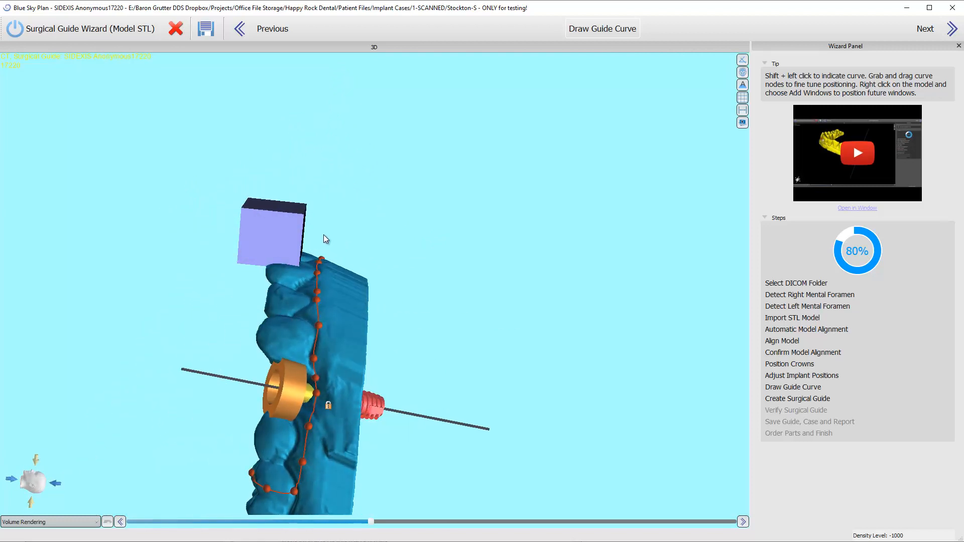
drag(347, 245, 342, 277)
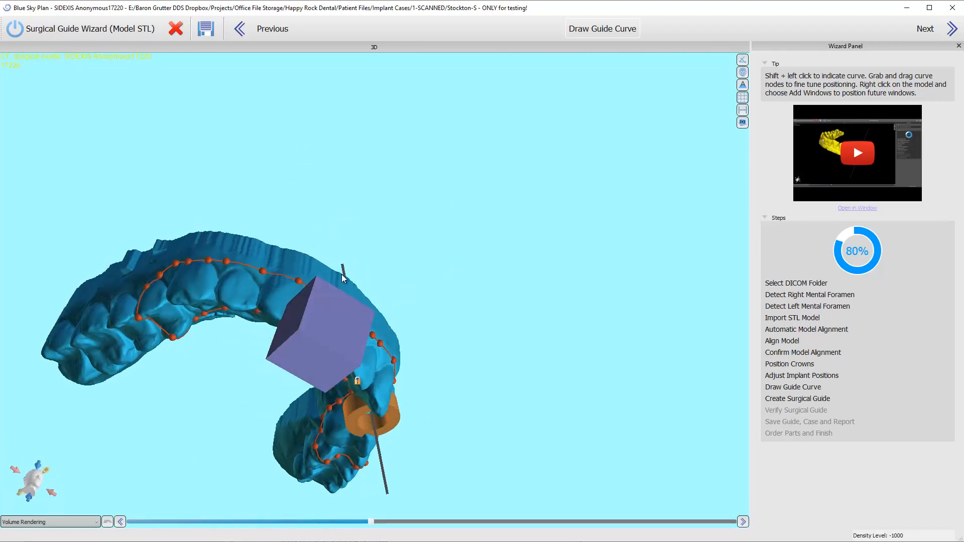
drag(167, 386, 284, 366)
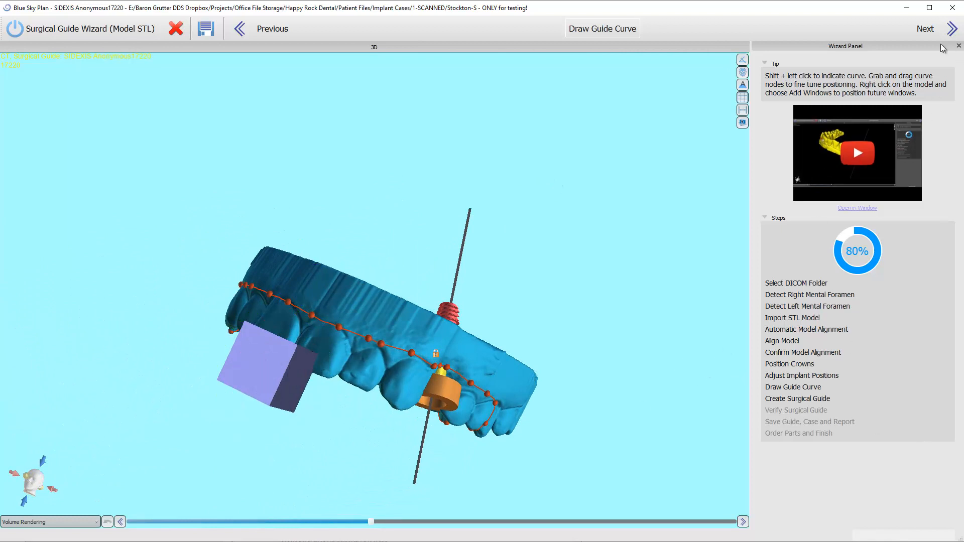
click(928, 28)
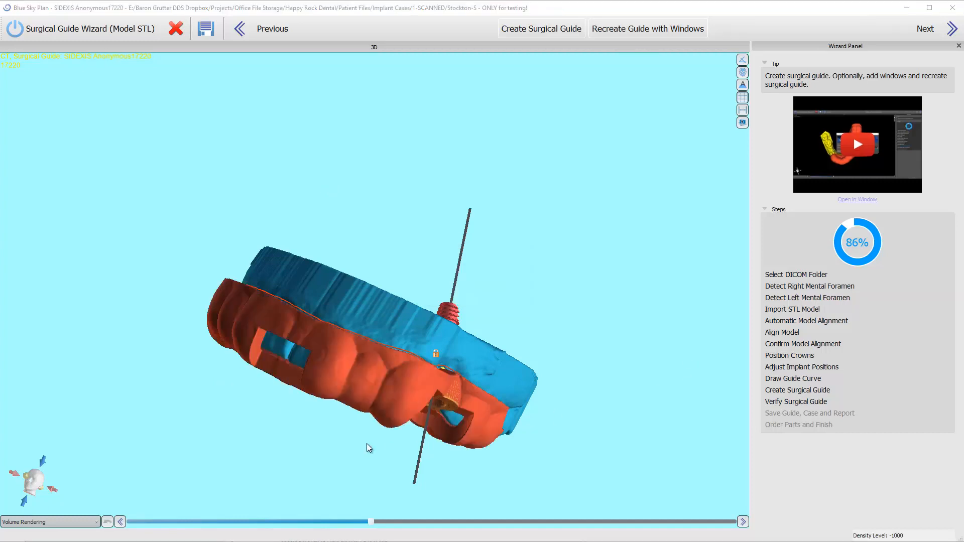
Examine the generated surgical guide from all sides, especially the guide tube, its openings and the window at the incisors.
drag(238, 450, 436, 402)
drag(516, 398, 380, 68)
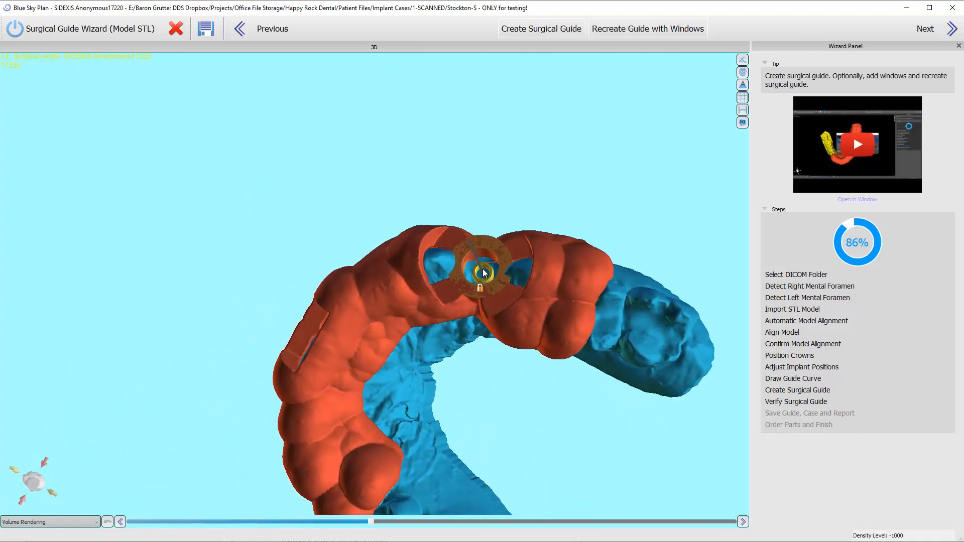
drag(482, 259, 393, 123)
drag(408, 349, 376, 180)
drag(258, 132, 491, 270)
drag(487, 181, 191, 433)
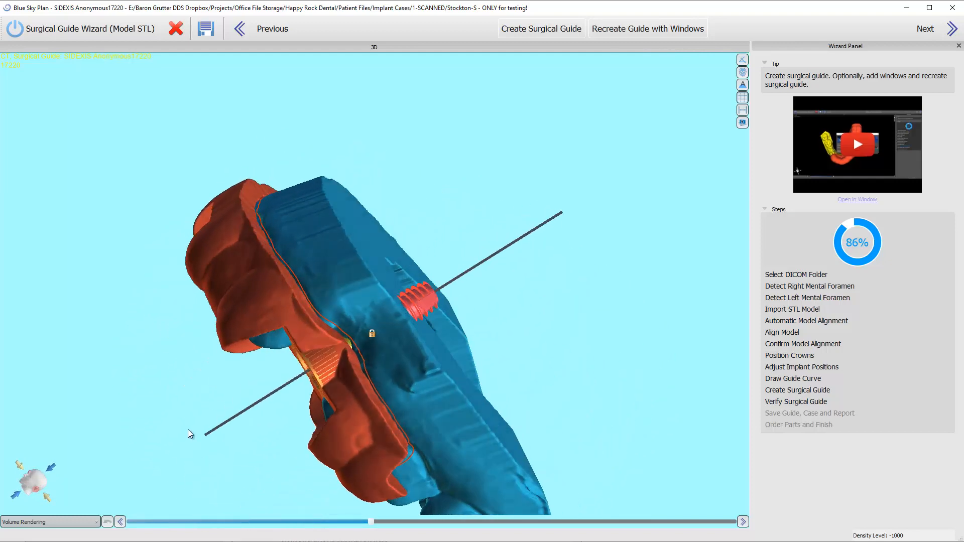
drag(258, 370, 463, 196)
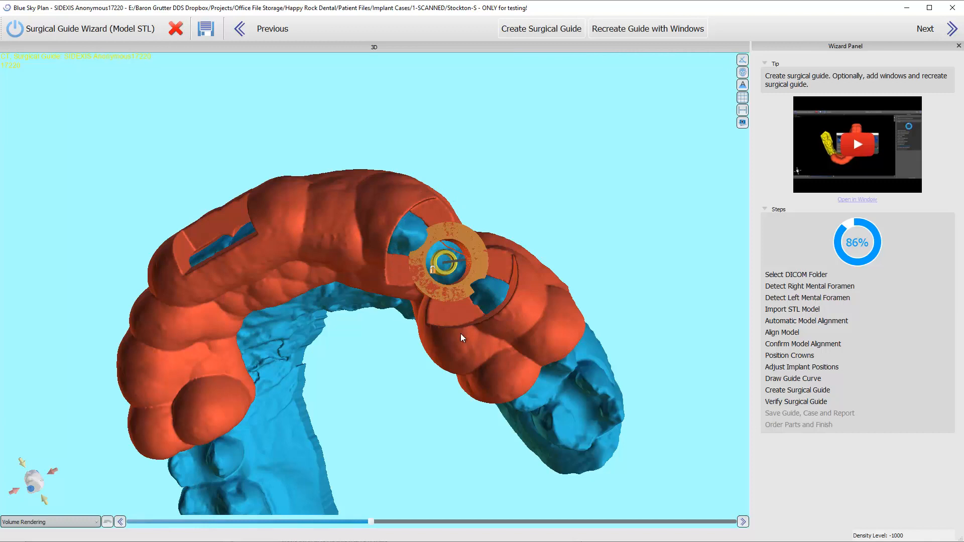
drag(531, 198, 284, 337)
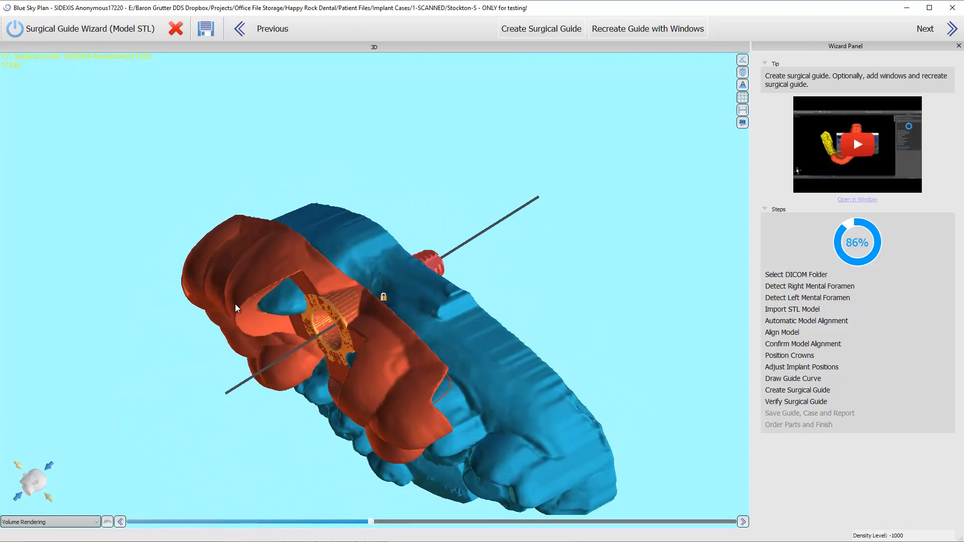
drag(213, 364, 439, 185)
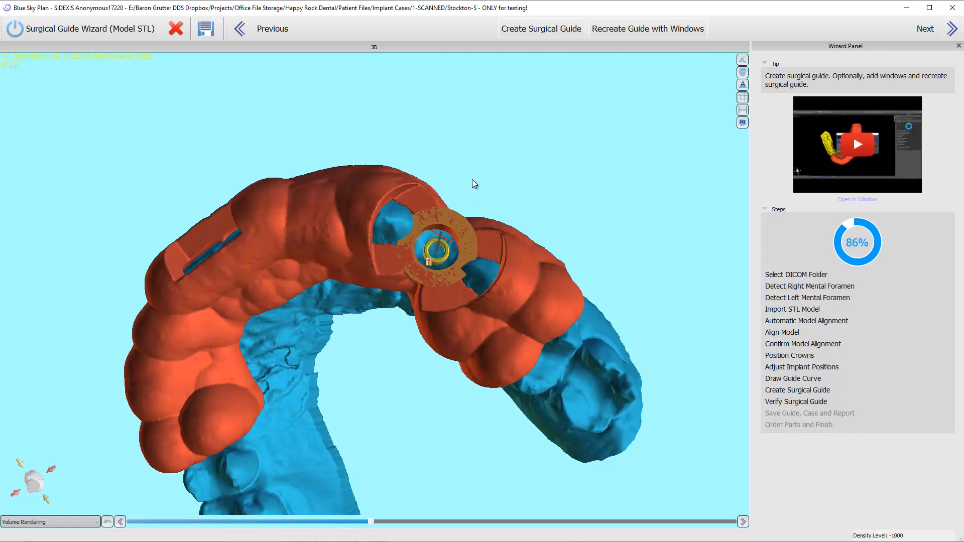
drag(475, 184, 479, 204)
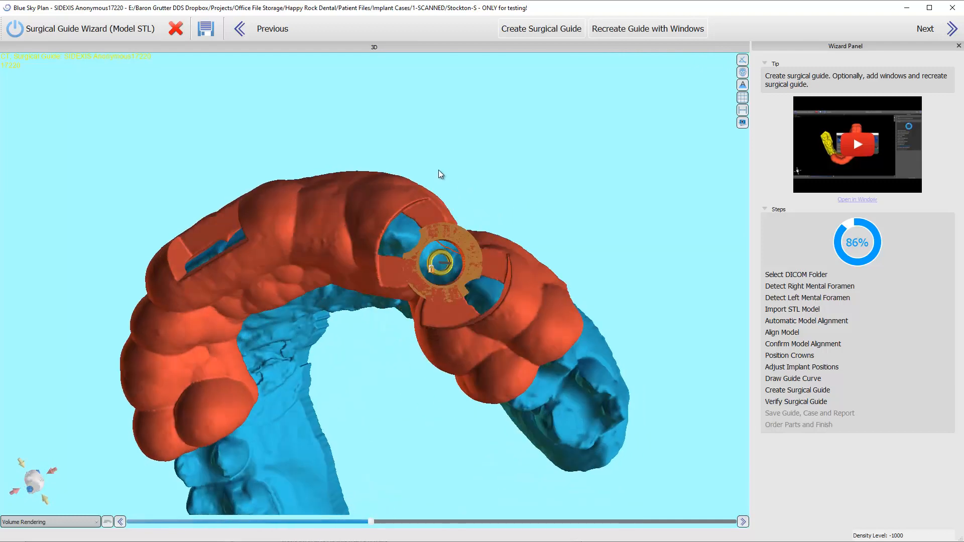
drag(440, 175, 302, 362)
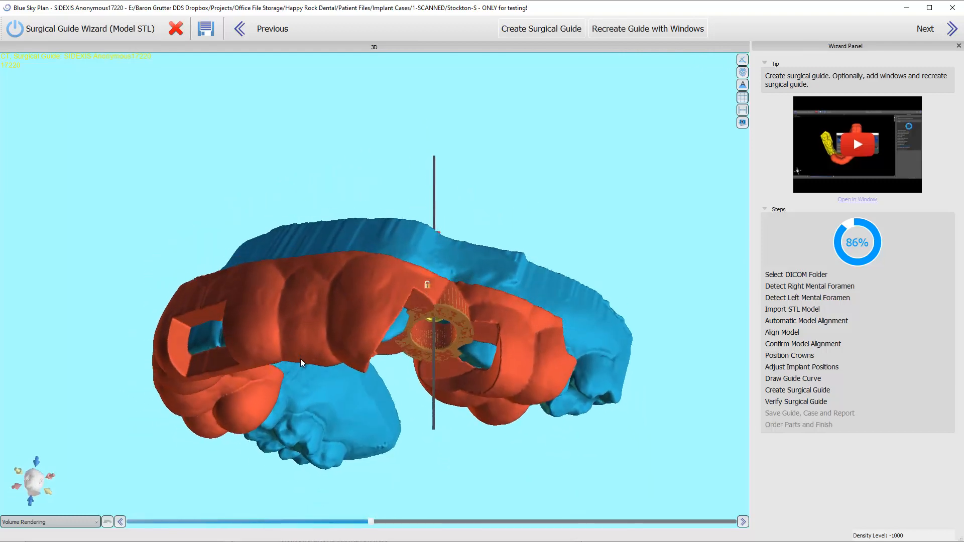
Review the generated guide and its windows from the facial side without adding another window, and advance the wizard to guide verification.
drag(482, 182, 379, 284)
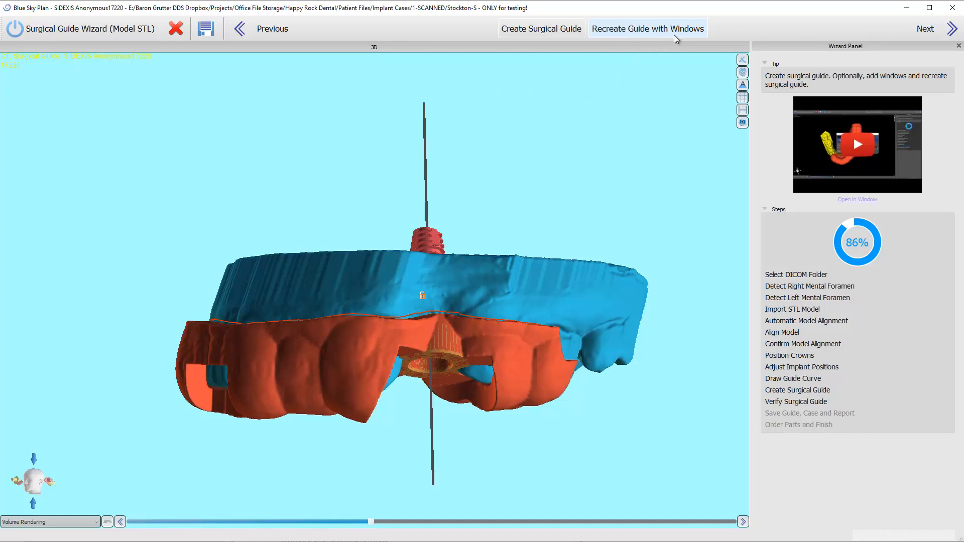
drag(345, 233, 467, 248)
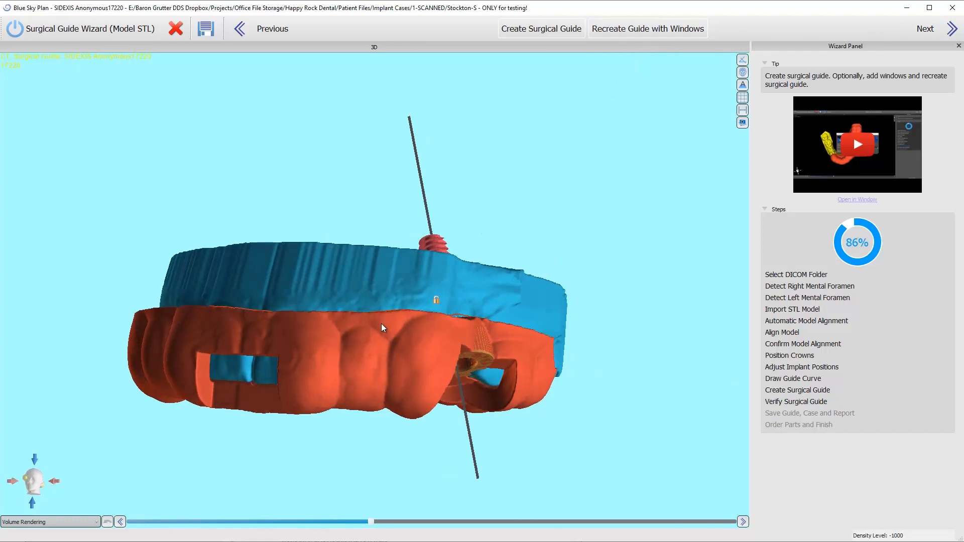
right_click(372, 379)
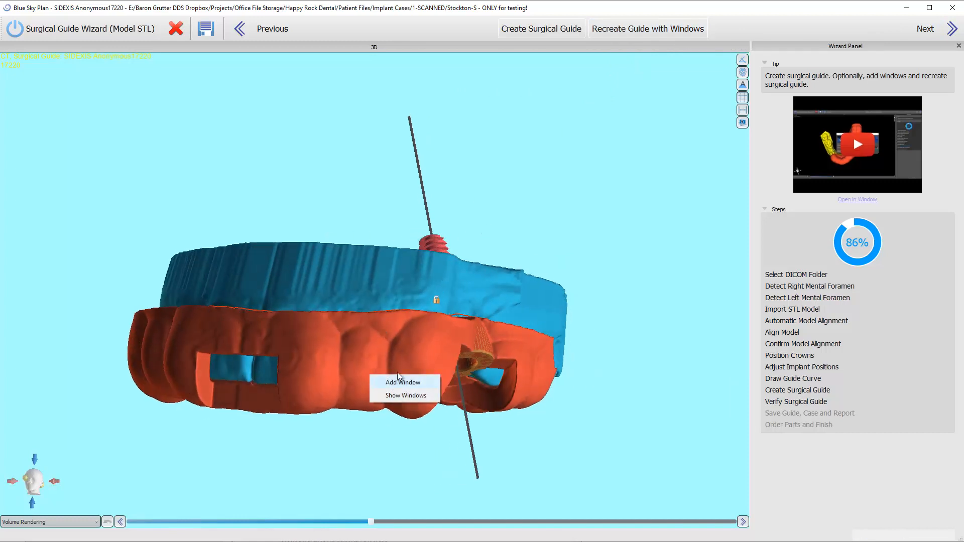
click(595, 237)
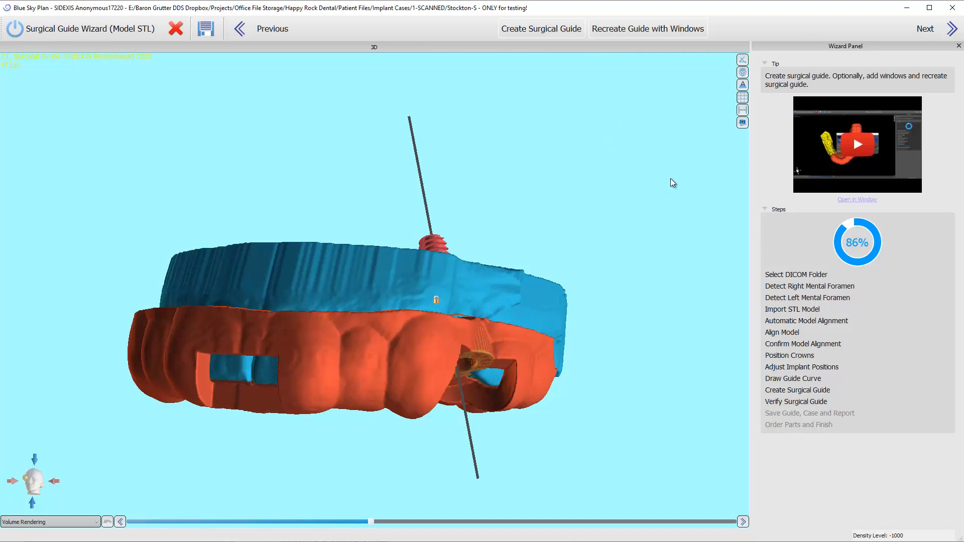
click(923, 30)
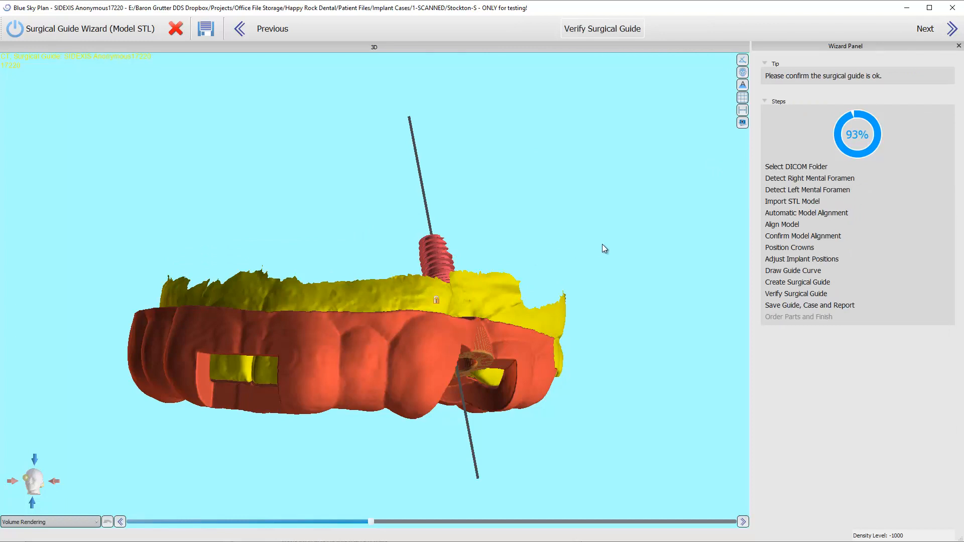
Inspect the guide seated on the scanned model from several sides and hide the implant's software guide tube.
drag(590, 239, 386, 242)
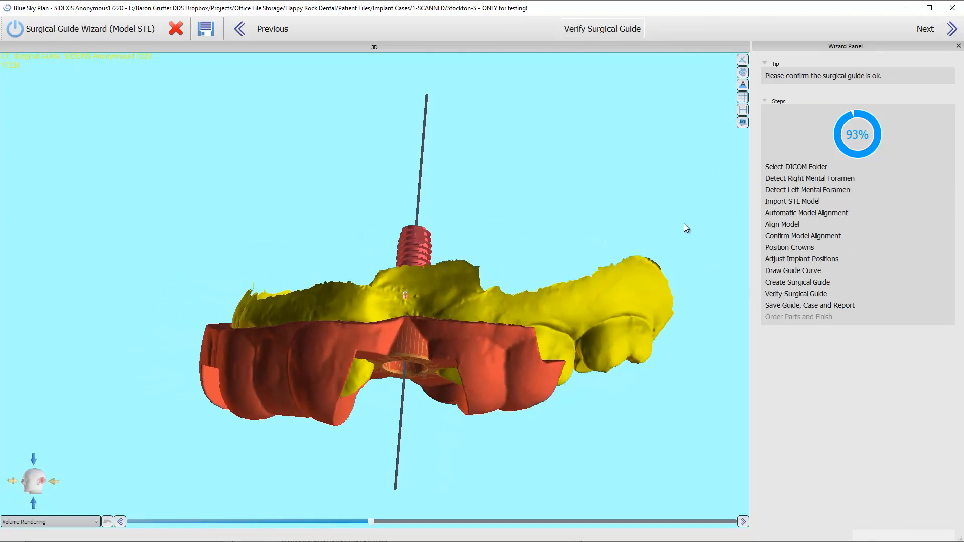
drag(597, 127, 510, 197)
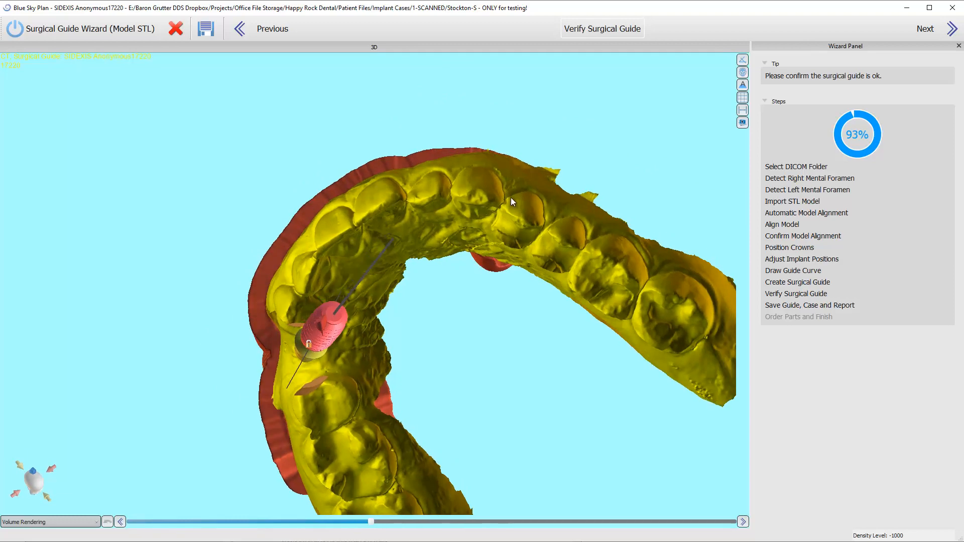
drag(550, 326, 449, 399)
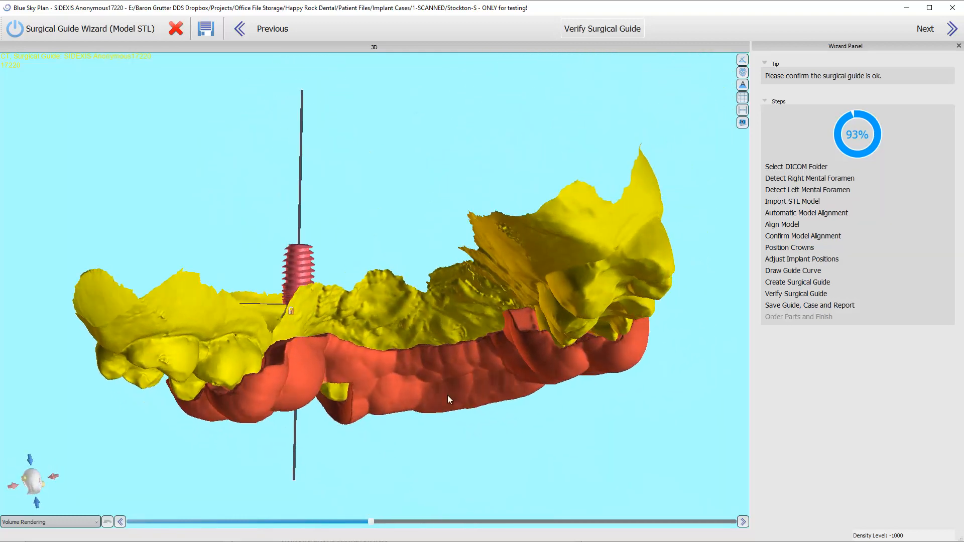
drag(134, 257, 460, 284)
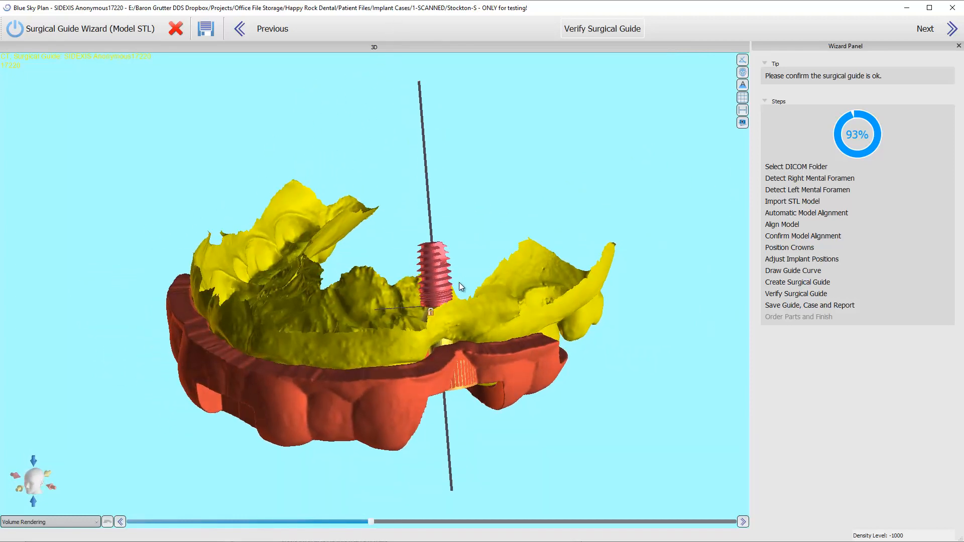
right_click(435, 291)
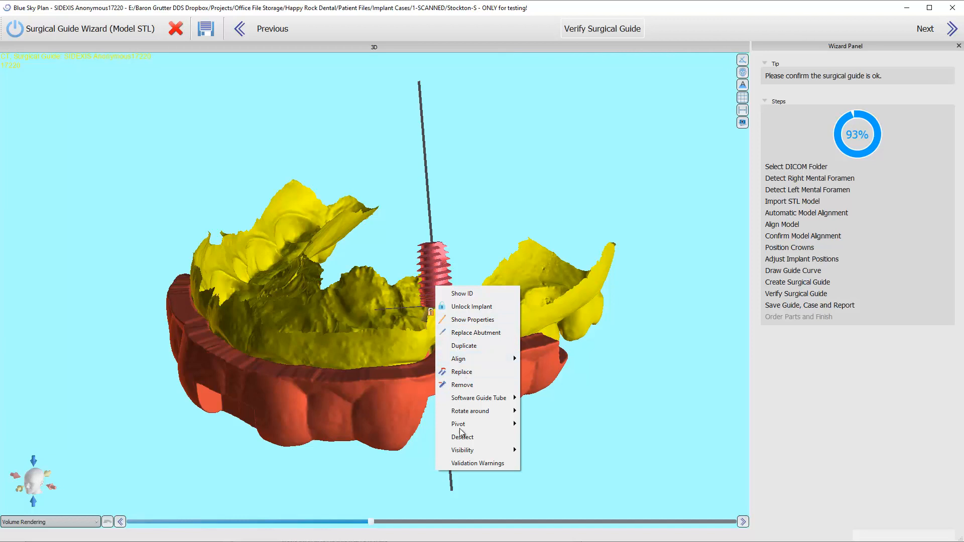
mouse_move(459, 452)
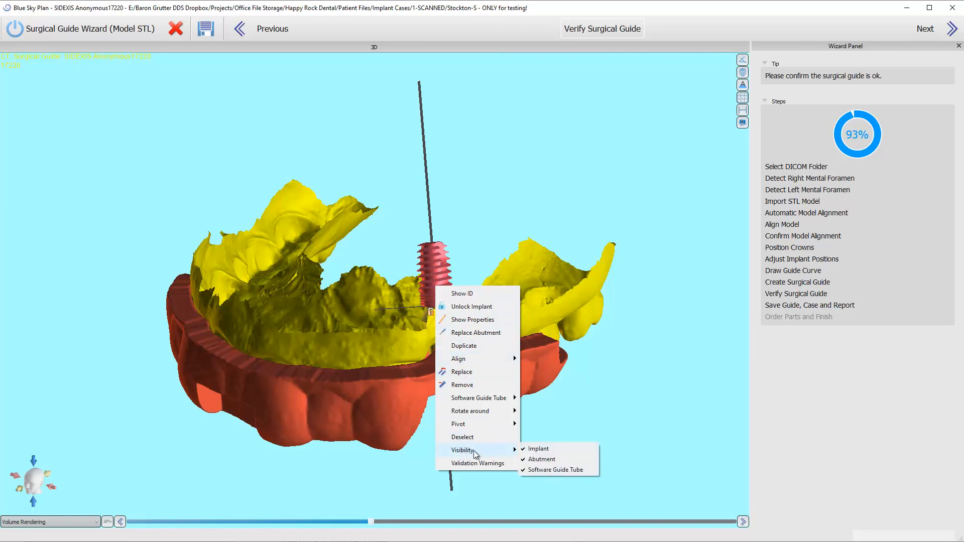
click(532, 471)
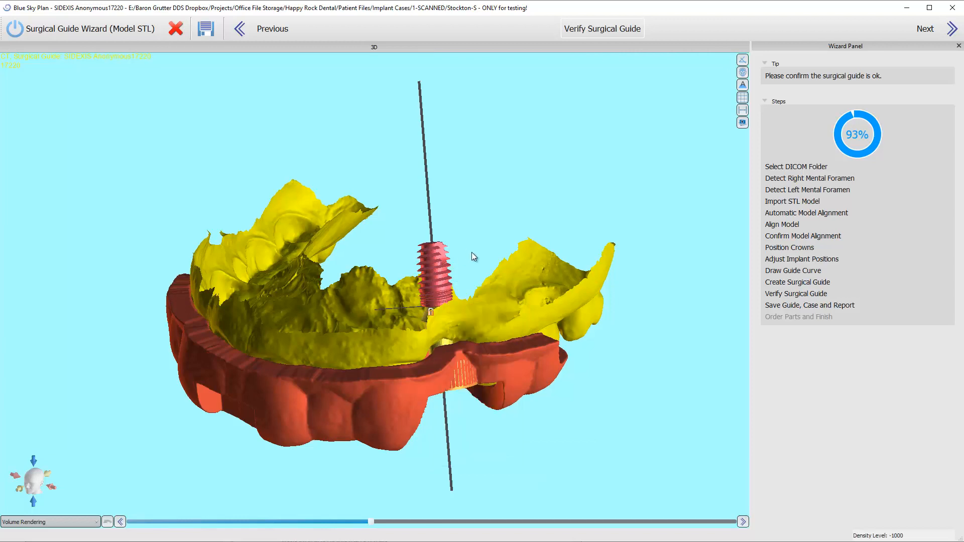
right_click(437, 289)
mouse_move(490, 453)
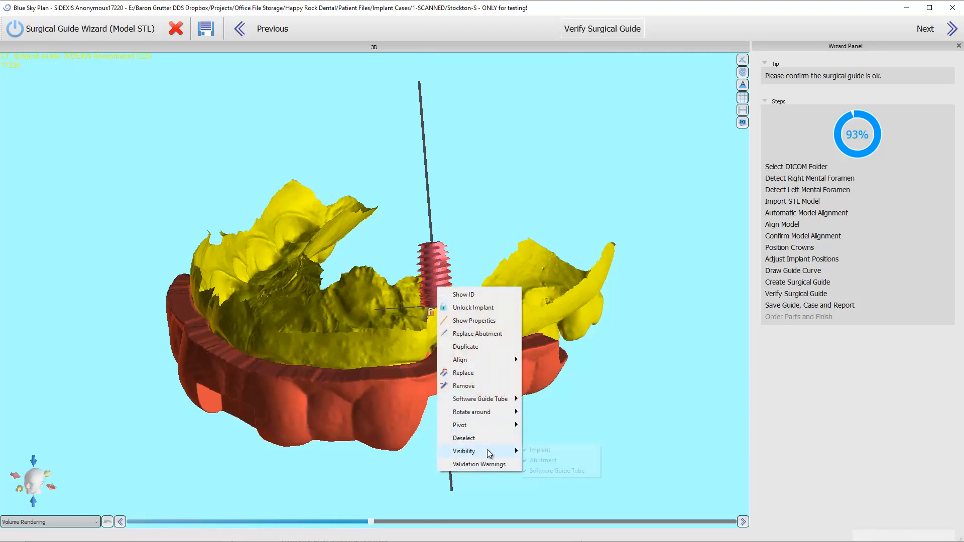
click(555, 471)
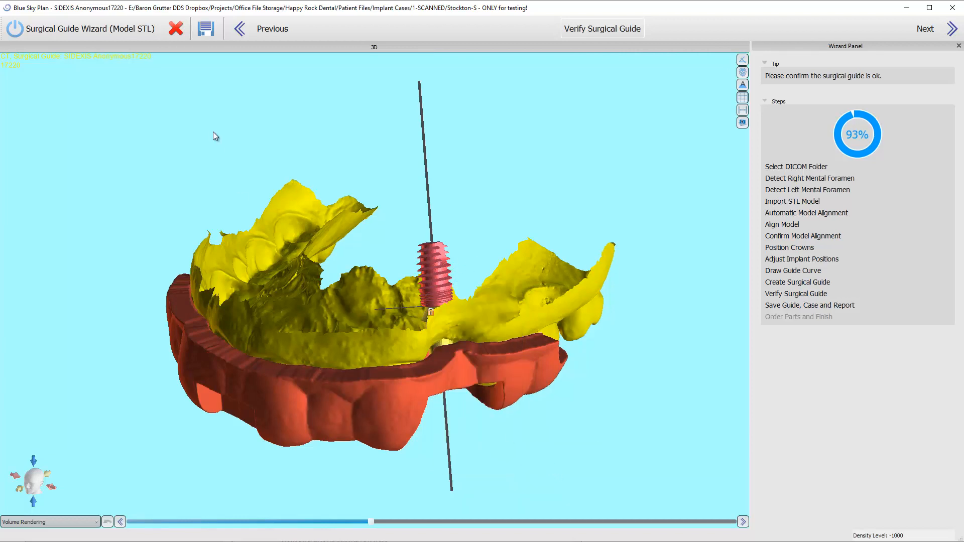
Check the implant and guide once more, accept the verification, and save the guide, case and report without completing the Case Approval form.
drag(359, 217, 311, 289)
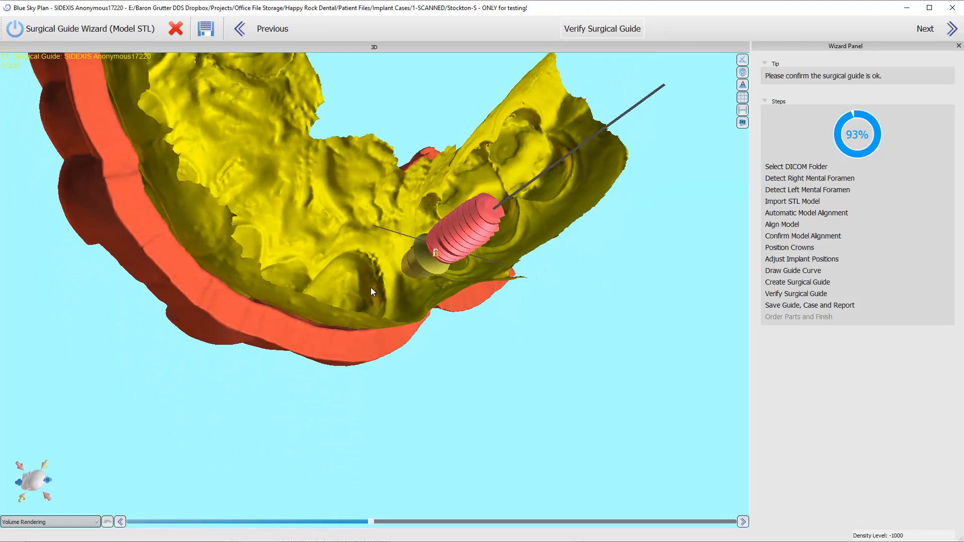
drag(371, 292, 154, 359)
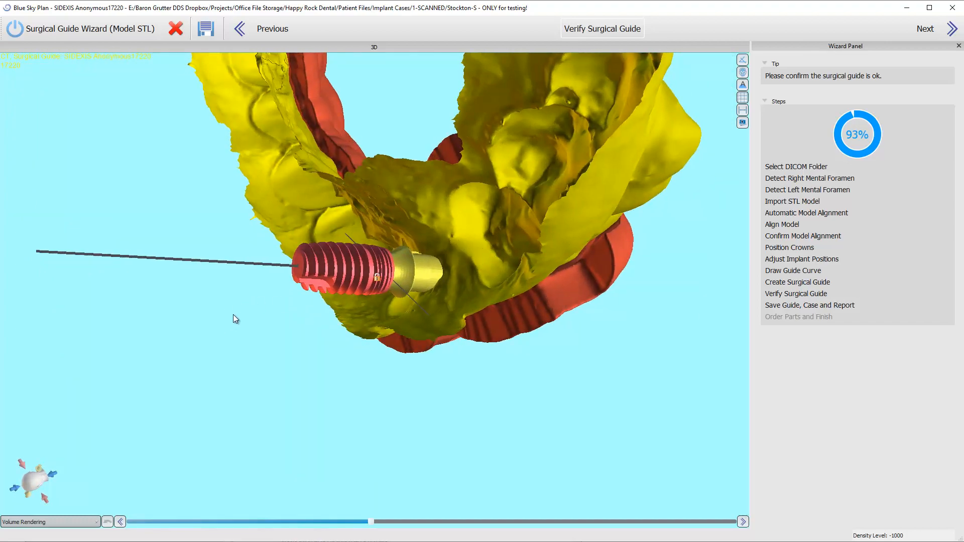
drag(233, 315, 552, 179)
drag(387, 407, 552, 241)
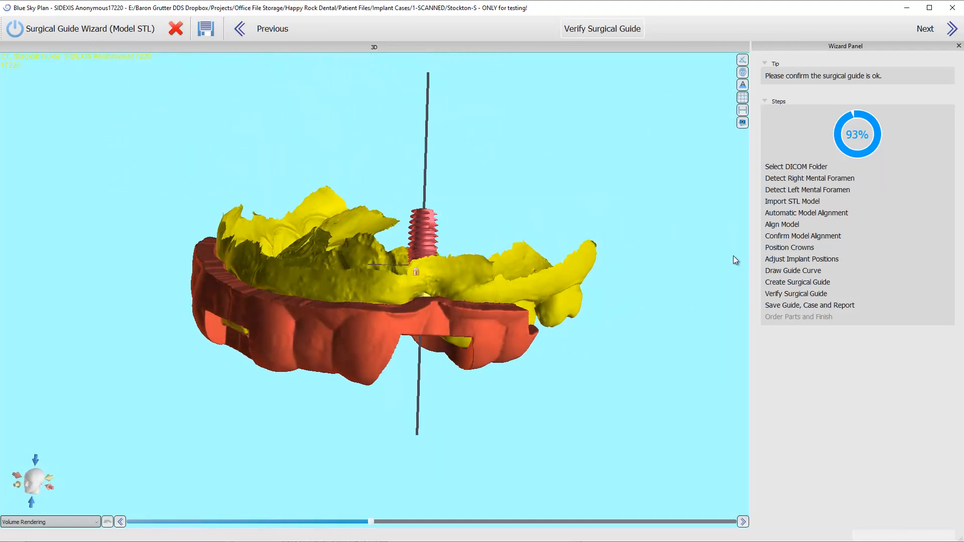
click(929, 29)
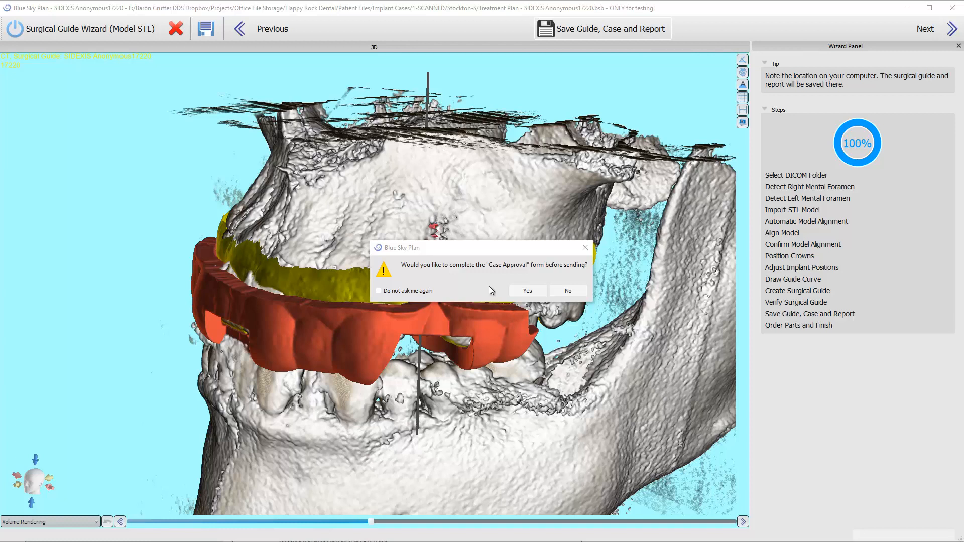
click(560, 294)
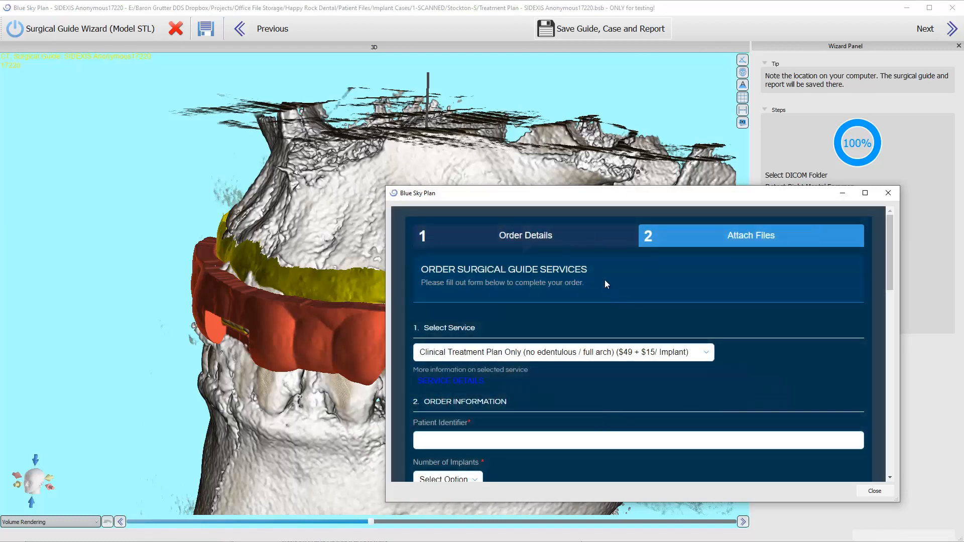
Look through the surgical guide services order form, close it and confirm deleting the order.
scroll(566, 341, down, 8)
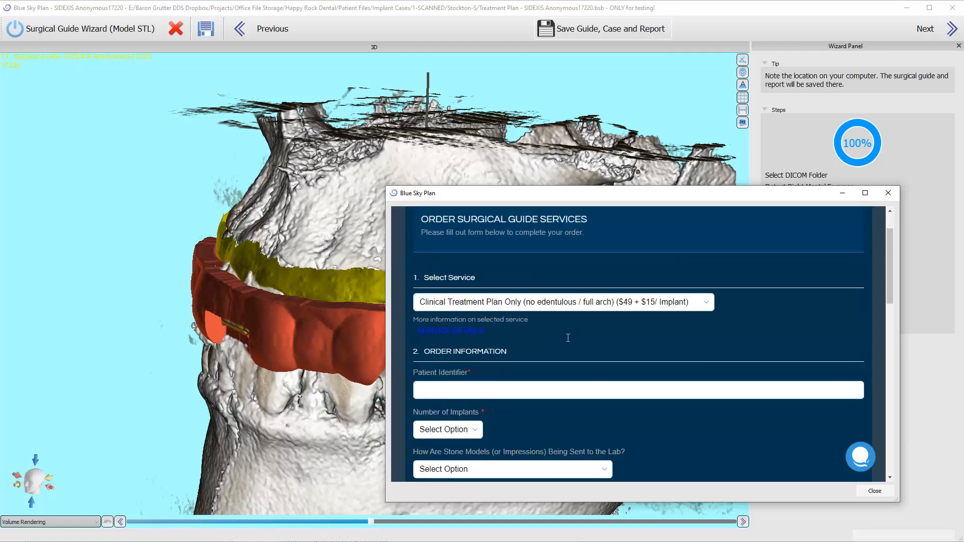
scroll(588, 400, up, 10)
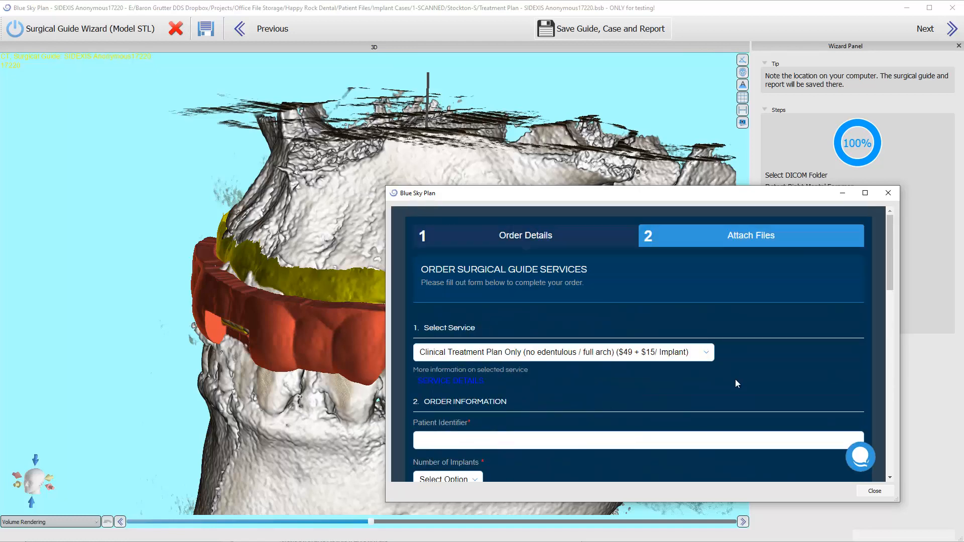
click(874, 493)
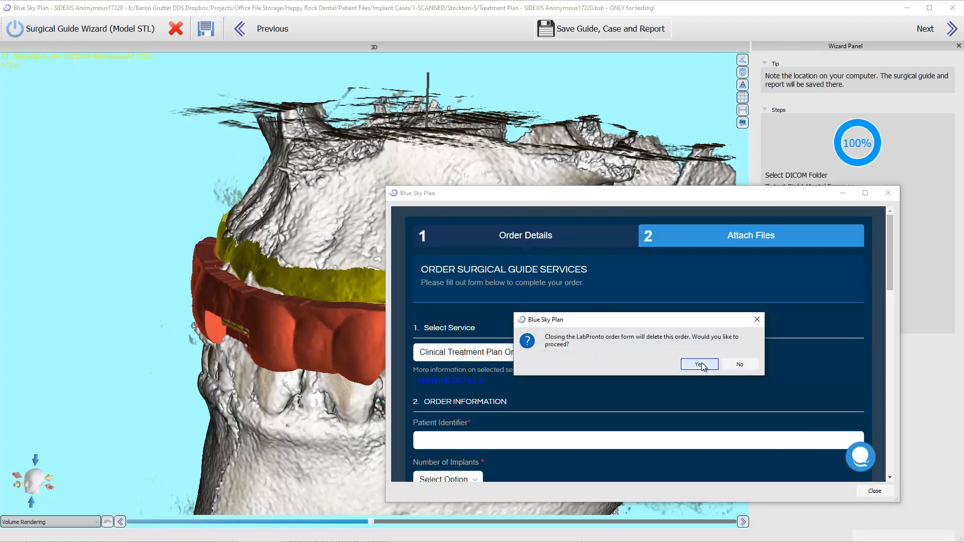
click(699, 365)
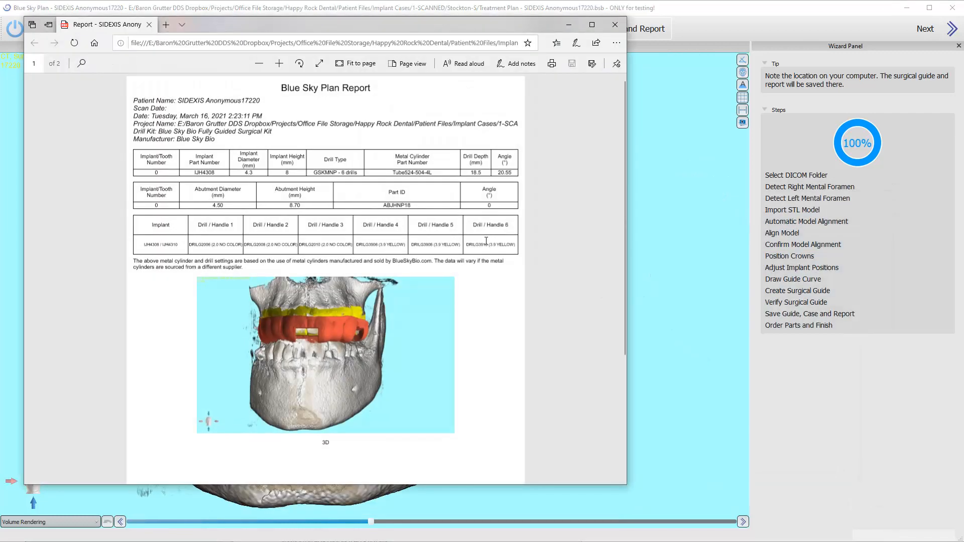
Review both pages of the Blue Sky Plan report, including the implant and drill tables and the scan images, and close it.
scroll(460, 317, down, 10)
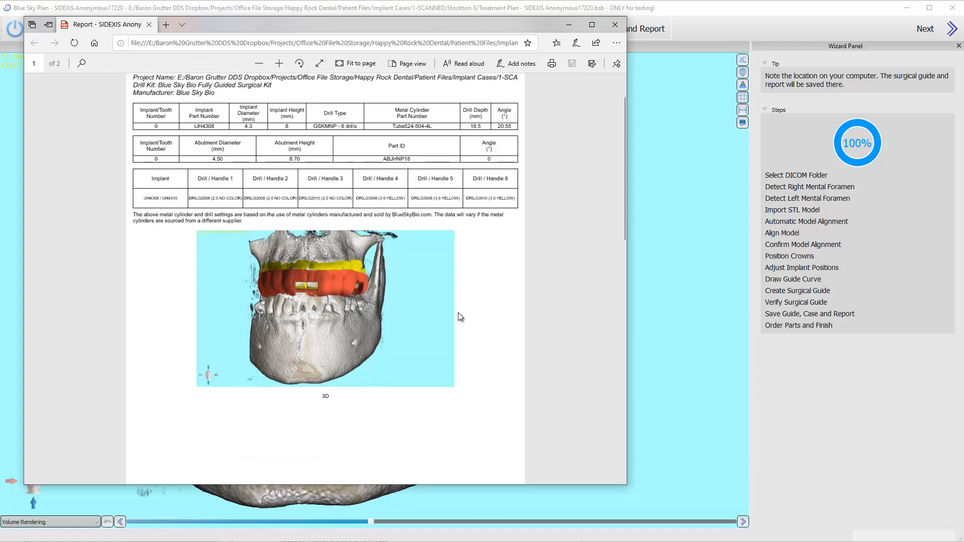
scroll(458, 316, down, 4)
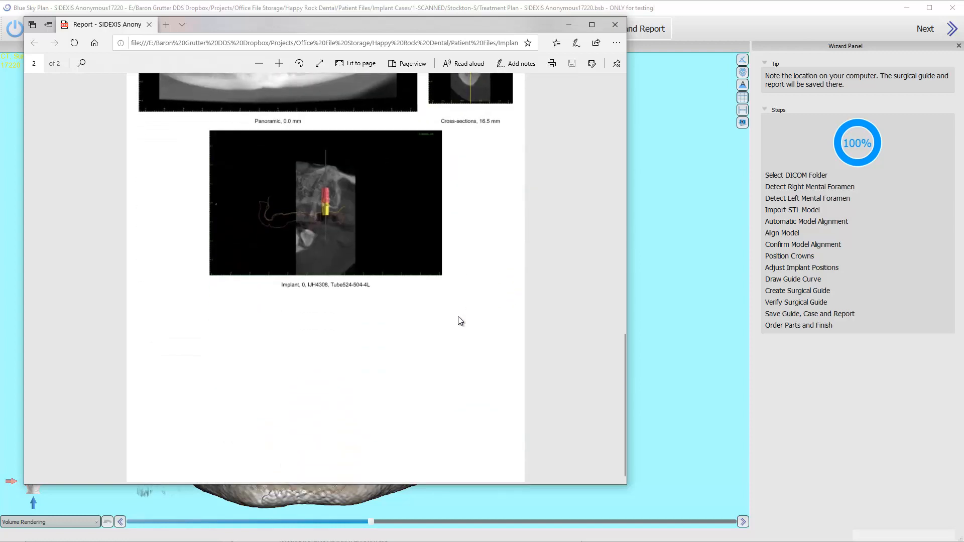
scroll(459, 316, up, 8)
scroll(459, 317, down, 5)
scroll(459, 317, up, 2)
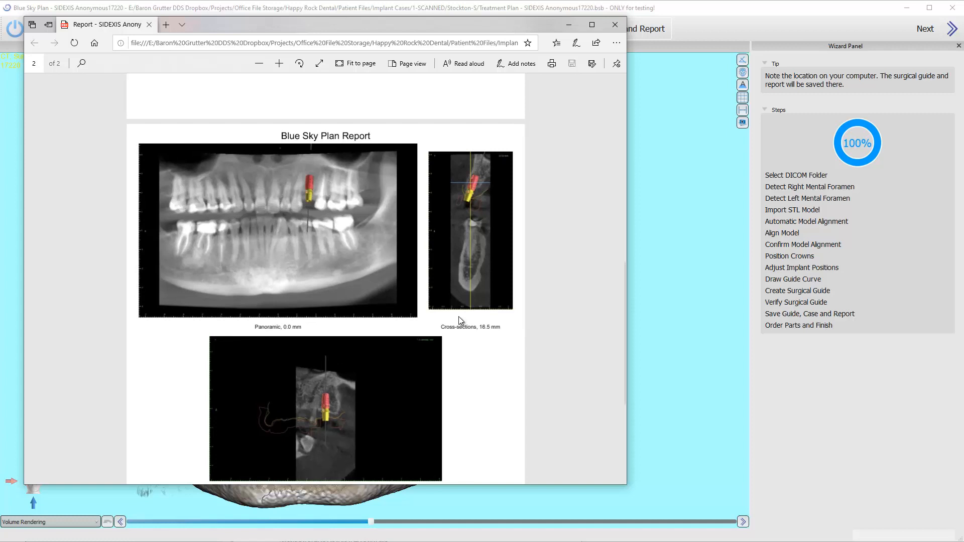
scroll(459, 315, up, 10)
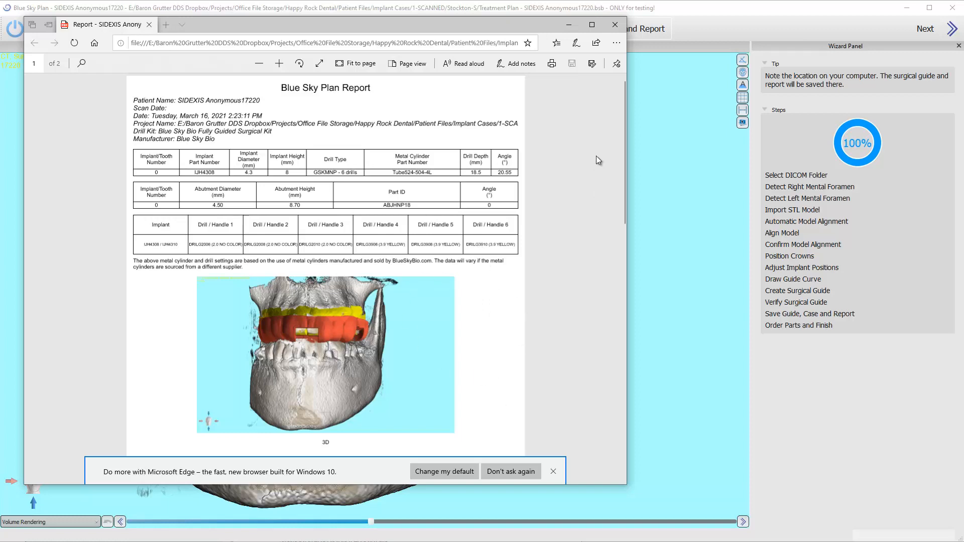
click(615, 25)
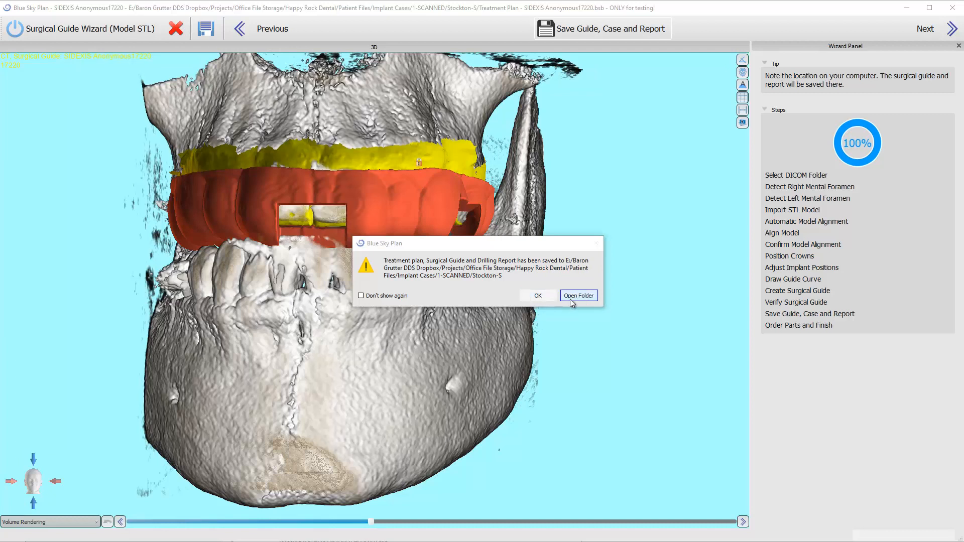
click(540, 298)
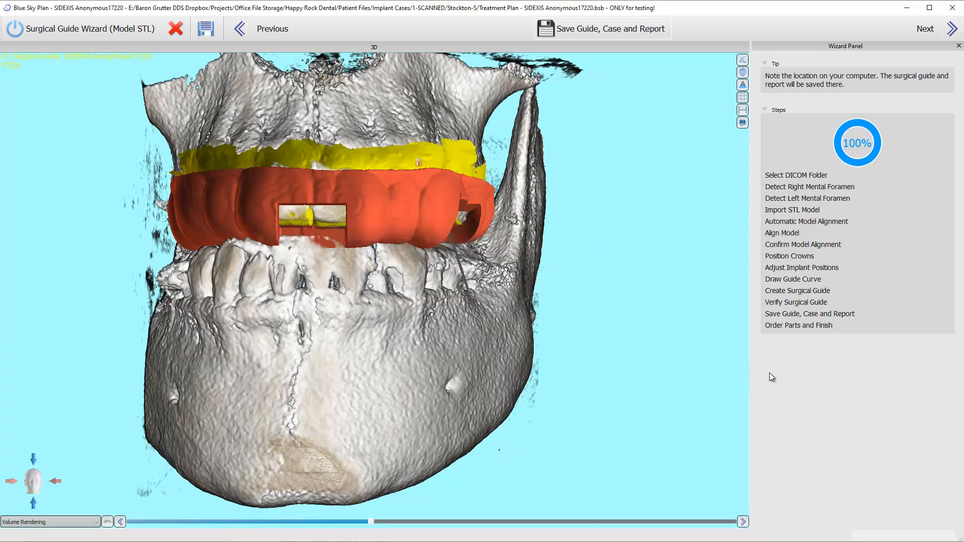
Proceed to ordering the parts and remove the Fully Guided Keyless Kit from the online cart.
click(923, 30)
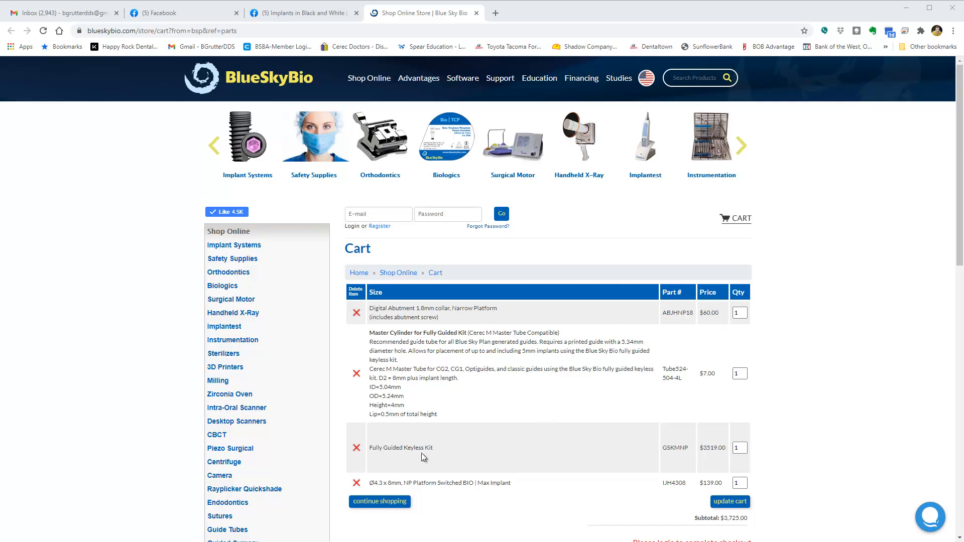
click(357, 449)
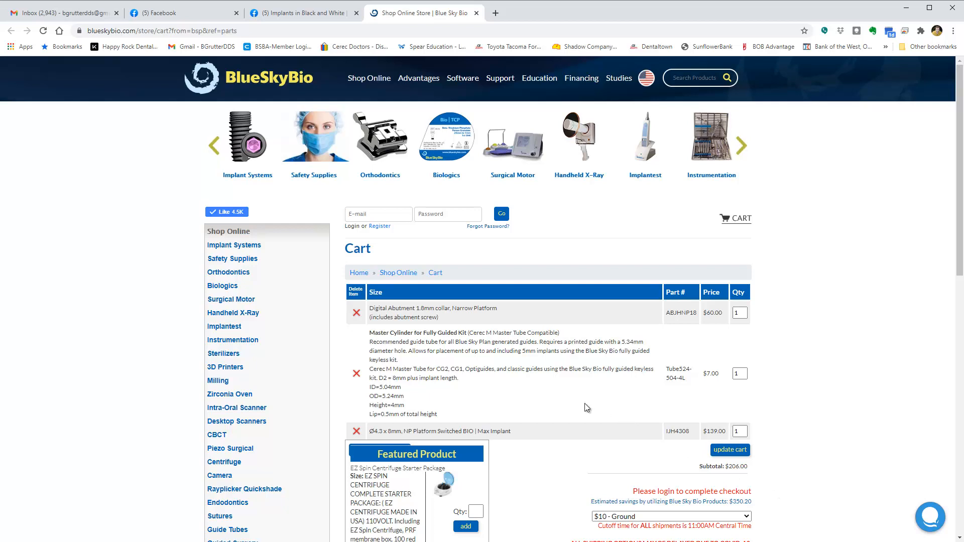
Switch back to Blue Sky Plan, examine the default values in the Surgical Guide preferences, and close them without changes.
key(alt+Tab)
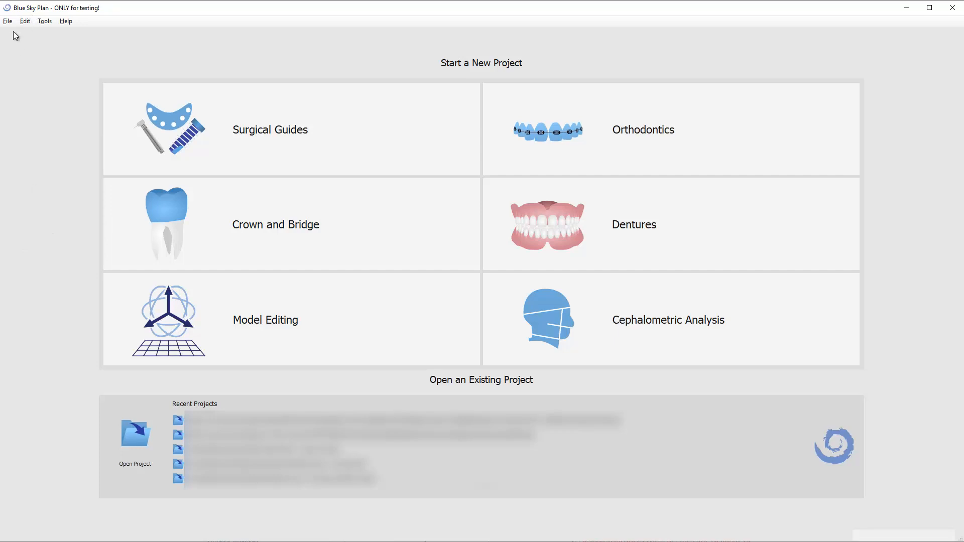
click(45, 21)
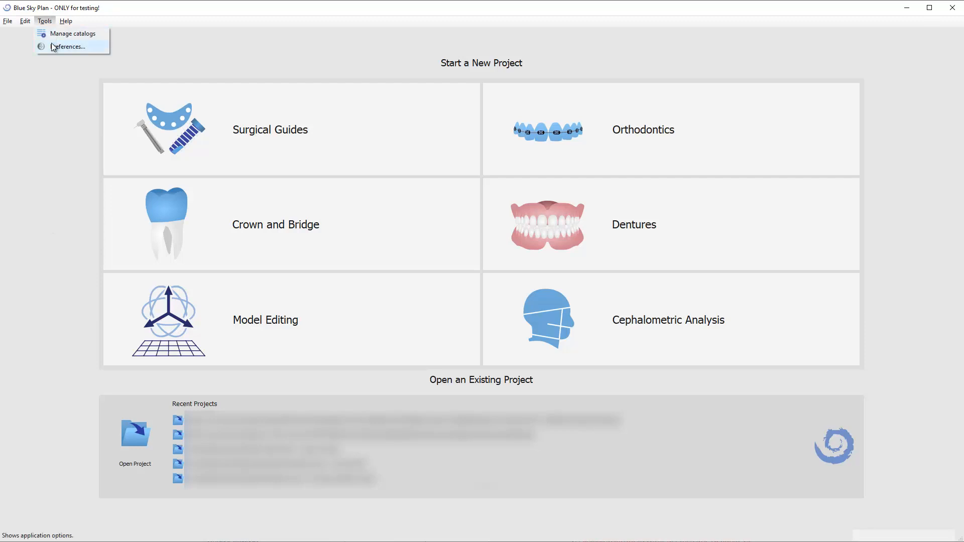
click(51, 44)
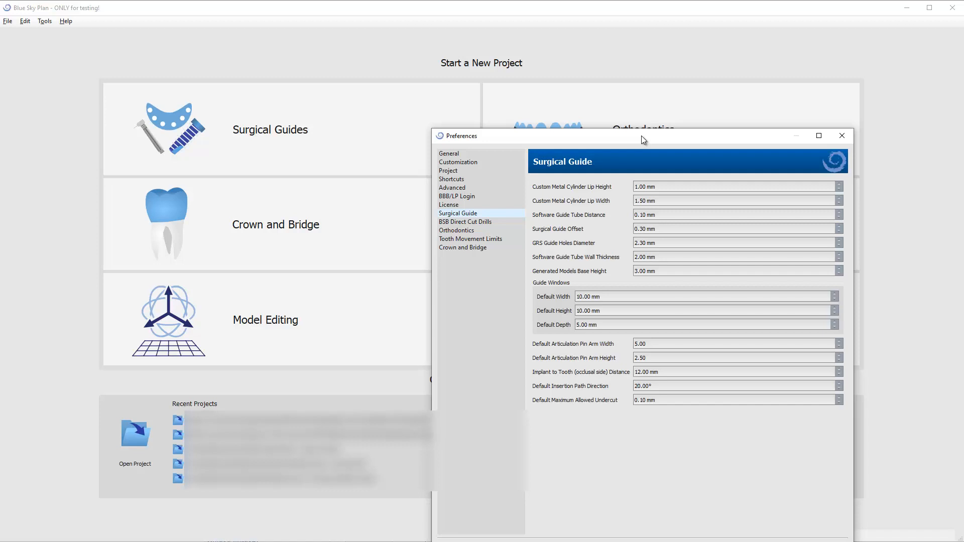
drag(643, 135, 570, 112)
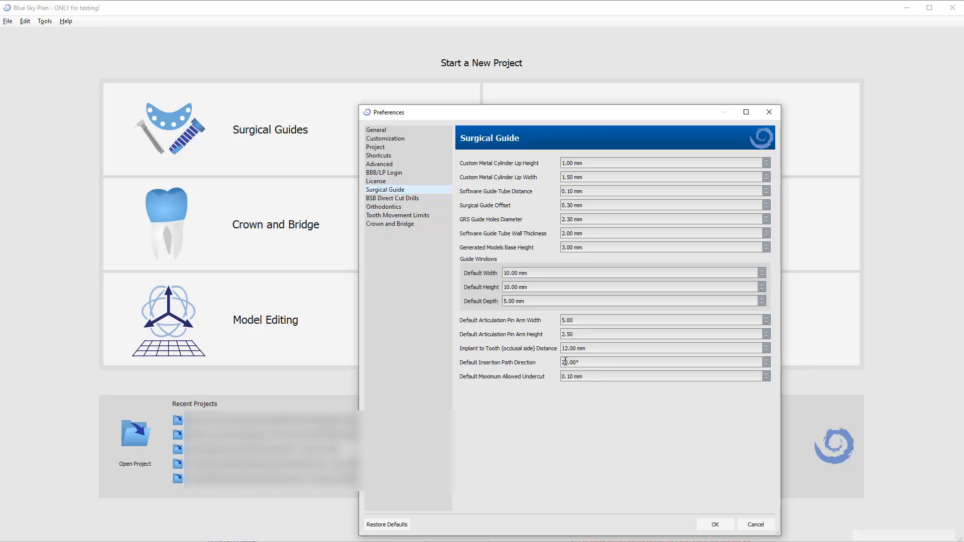
click(739, 526)
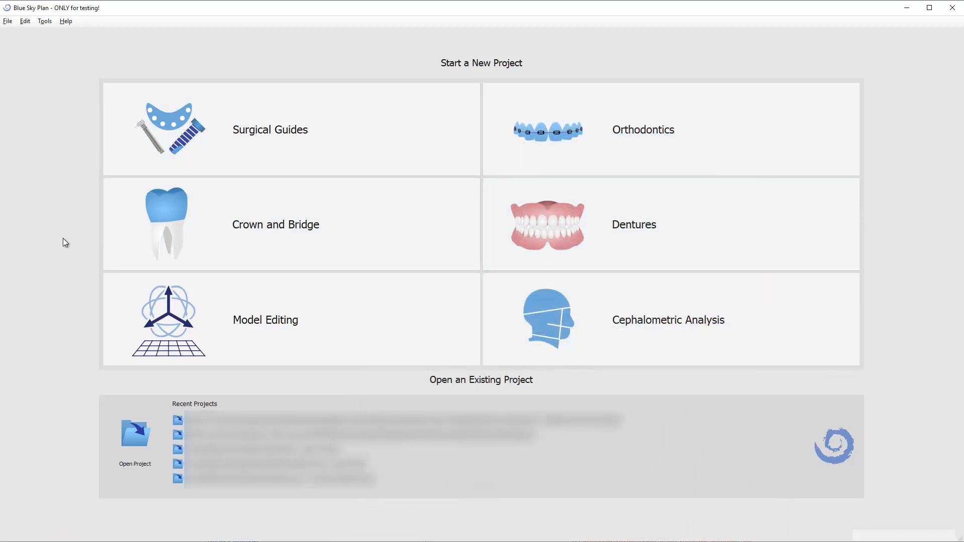